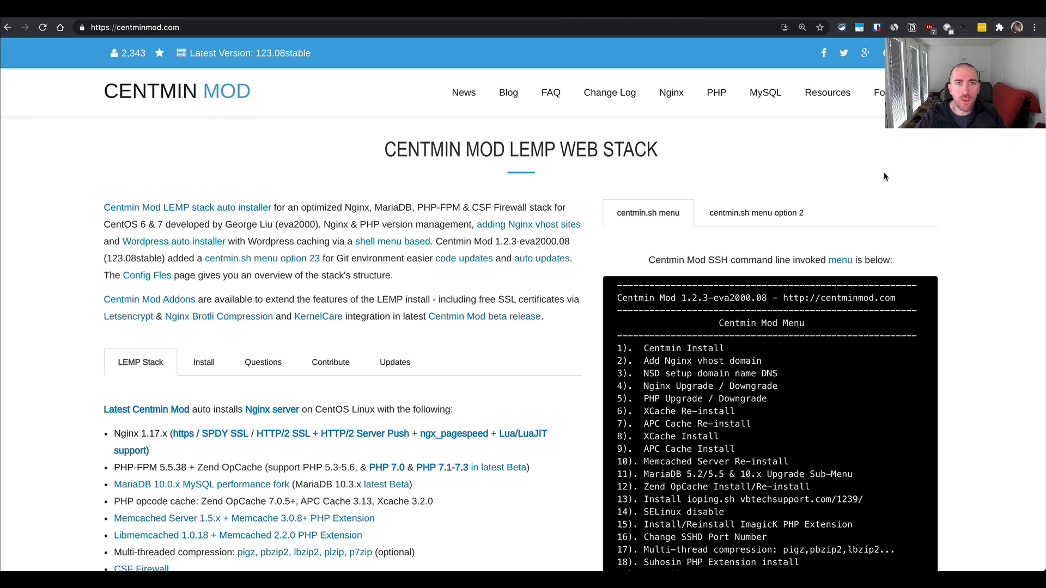
- Switch to the Shoptimizer demo store at cmm4.guruslabs.com and view its home page
{"action": "left_click", "coordinate": [519, 17]}
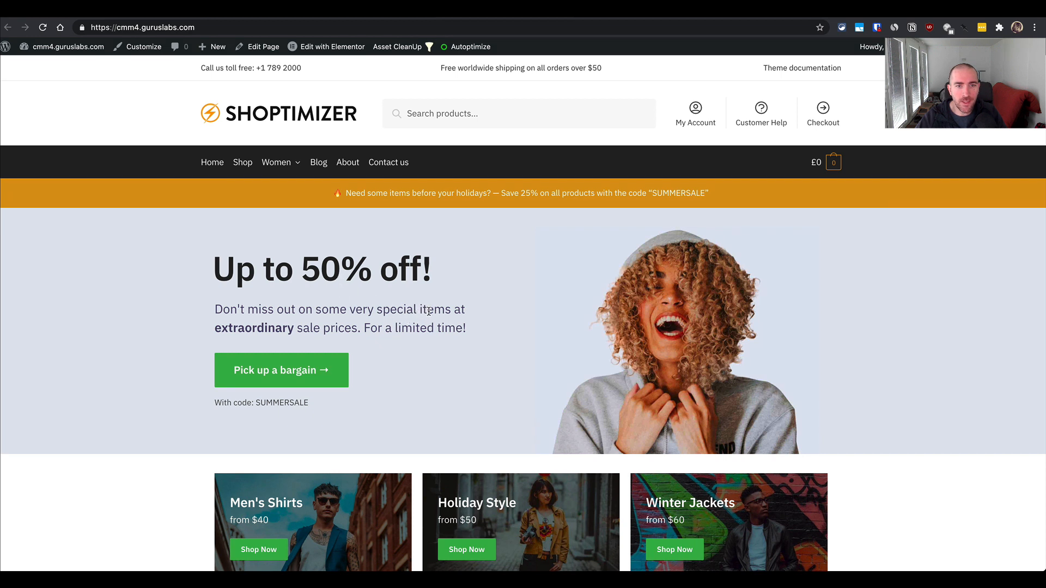
{"action": "left_click_drag", "start_coordinate": [435, 311], "coordinate": [456, 311]}
{"action": "left_click", "coordinate": [456, 311]}
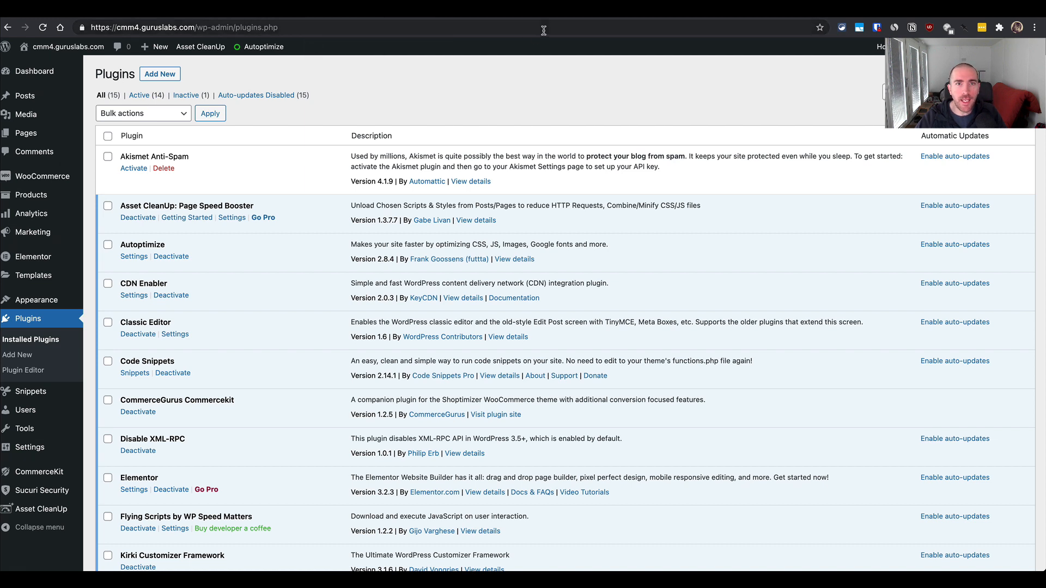
- Open the site's installed themes and view the store's home page alongside them
{"action": "left_click", "coordinate": [58, 304]}
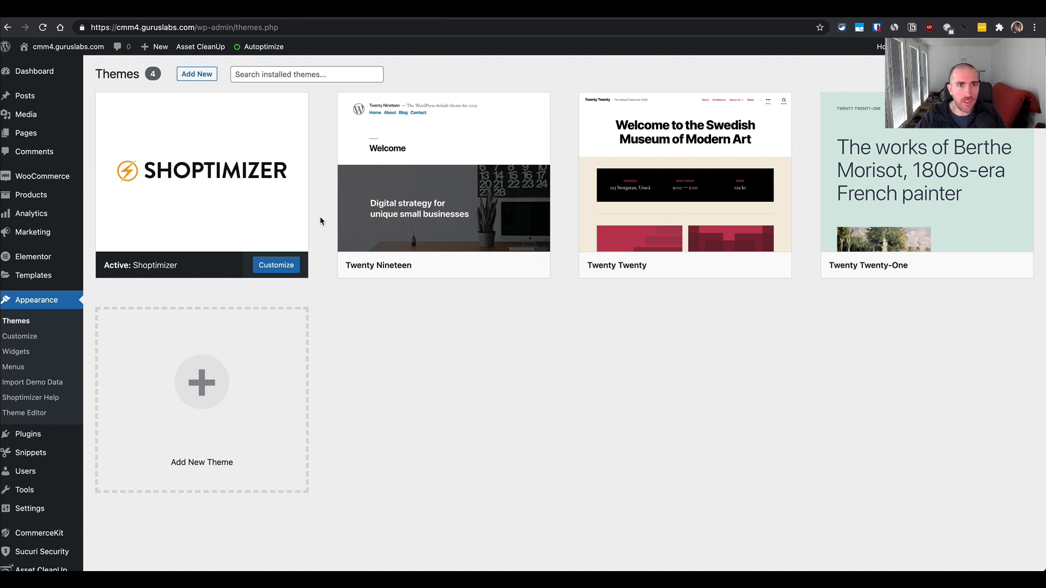
{"action": "left_click", "coordinate": [458, 17]}
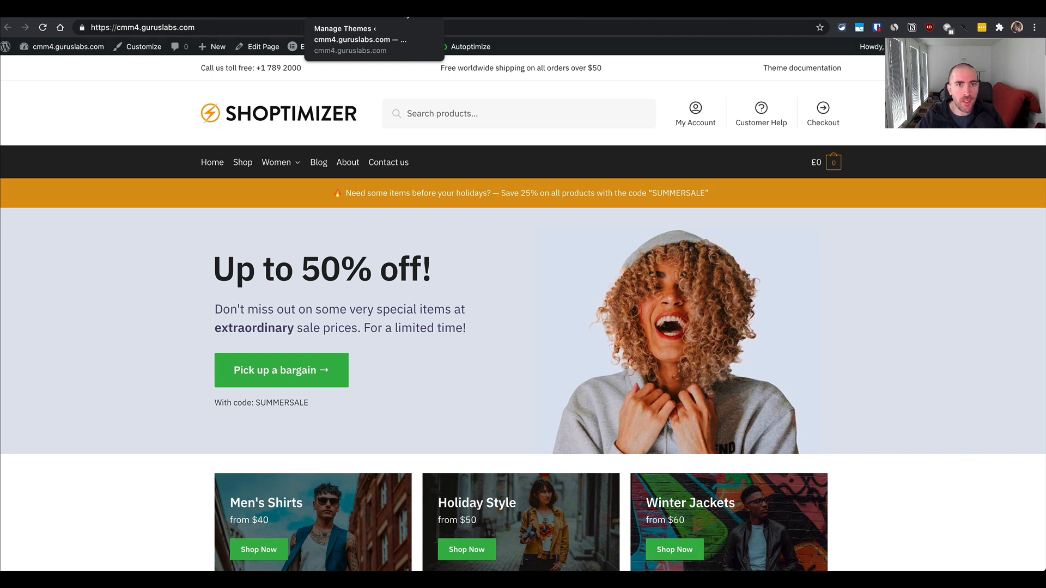
{"action": "left_click", "coordinate": [408, 15]}
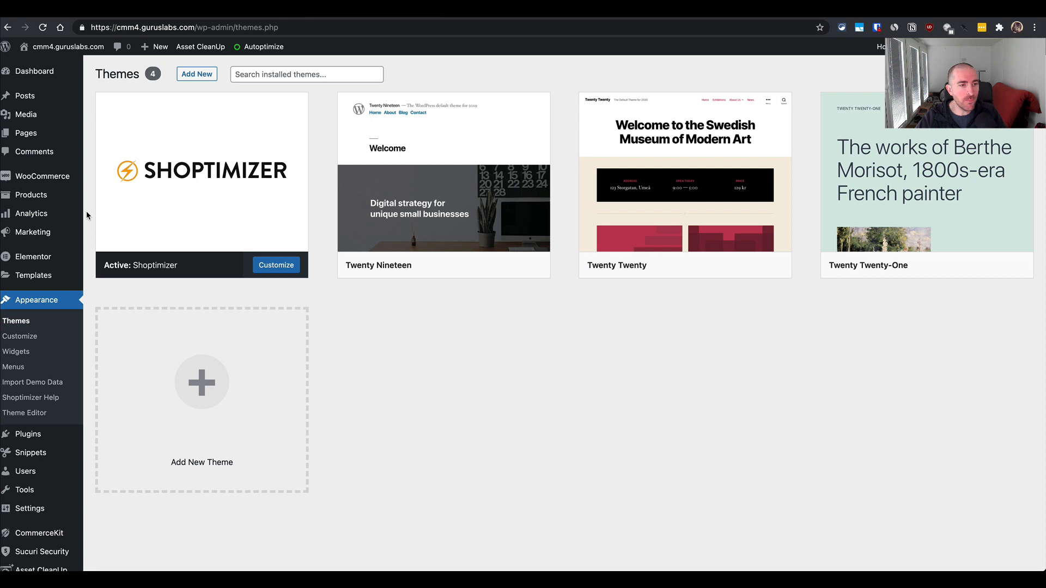
- Open the list of installed plugins and look through it
{"action": "left_click", "coordinate": [40, 430]}
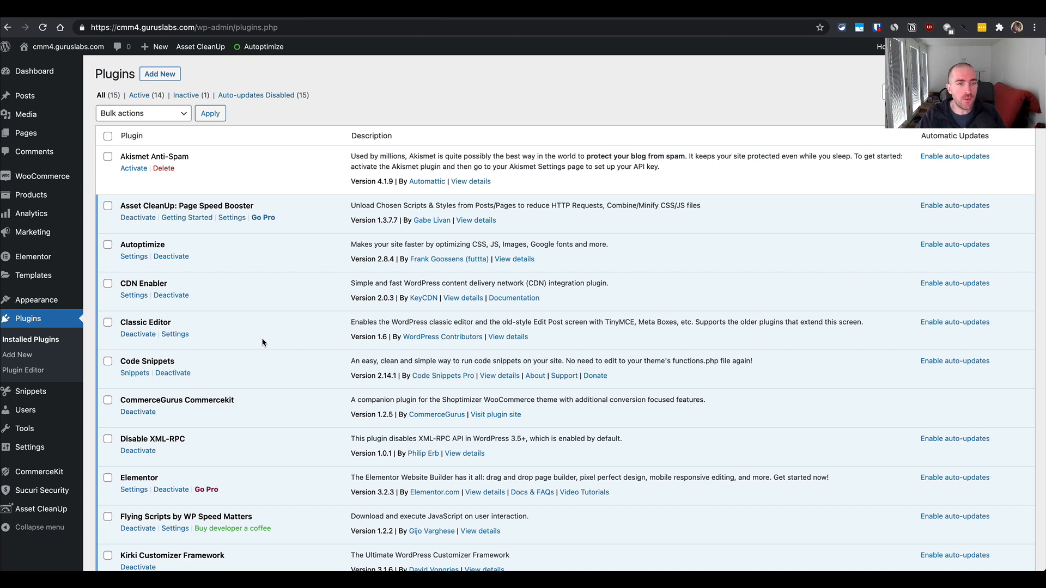
{"action": "scroll", "coordinate": [262, 342], "scroll_direction": "down", "scroll_amount": 1}
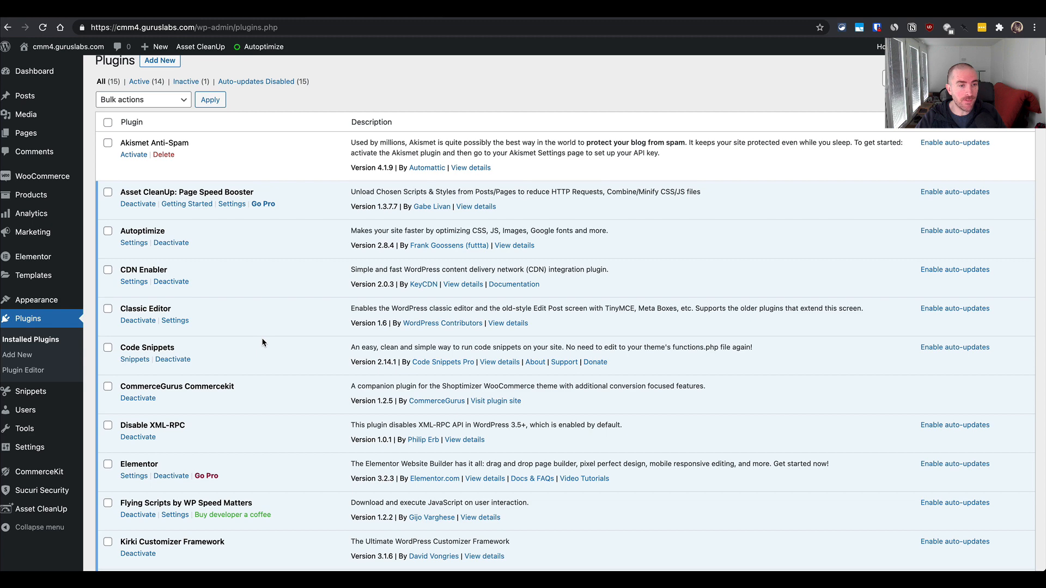
- Switch to the terminal and read the "To complete setup" instructions in the Centmin Mod WordPress install output
{"action": "key", "text": "super+Tab"}
{"action": "key", "text": "super+Tab"}
{"action": "key", "text": "super+Tab"}
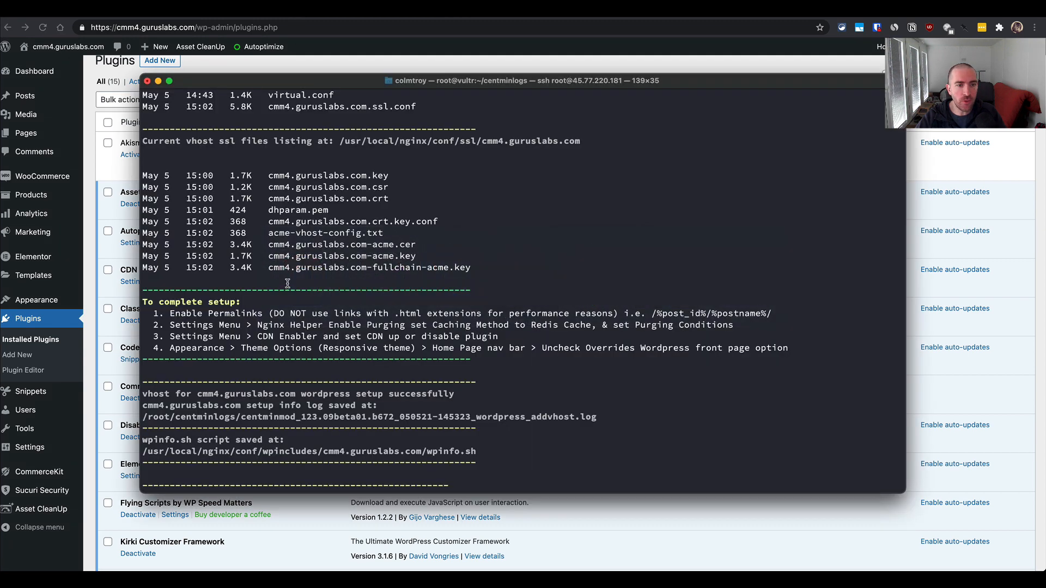
{"action": "scroll", "coordinate": [288, 284], "scroll_direction": "up", "scroll_amount": 3}
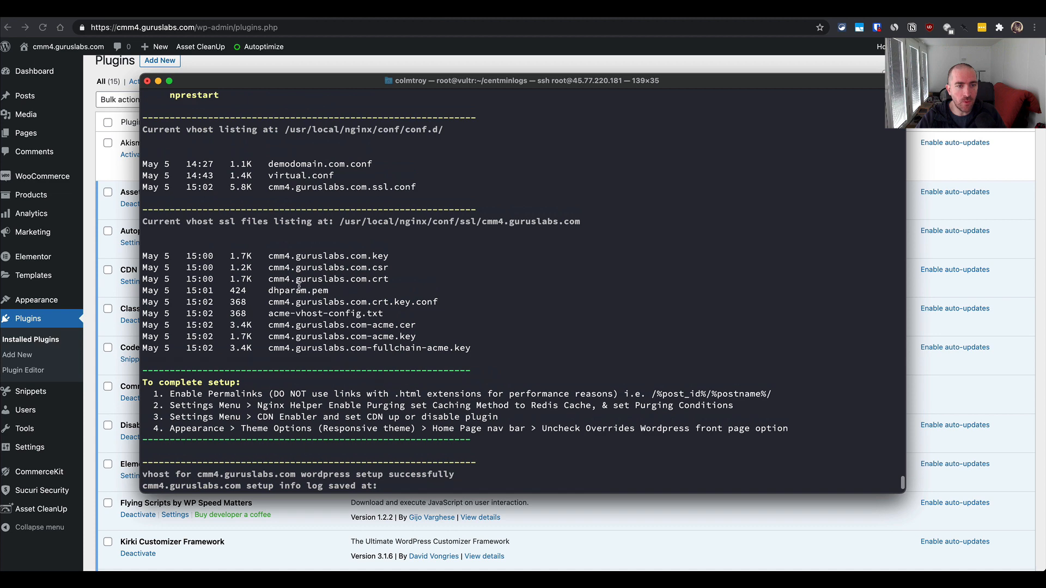
{"action": "scroll", "coordinate": [317, 297], "scroll_direction": "down", "scroll_amount": 2}
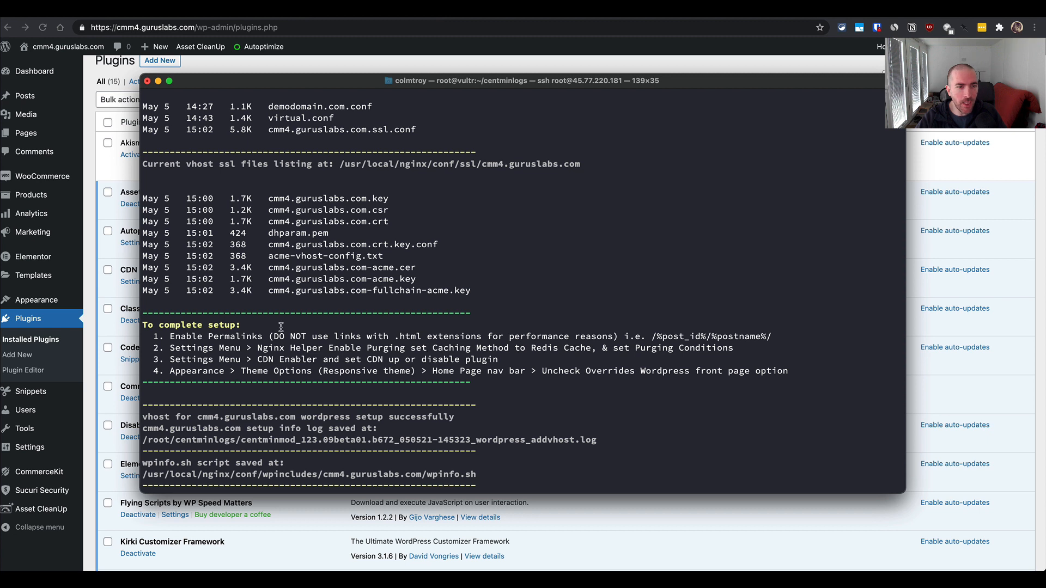
{"action": "left_click_drag", "start_coordinate": [143, 327], "coordinate": [253, 327]}
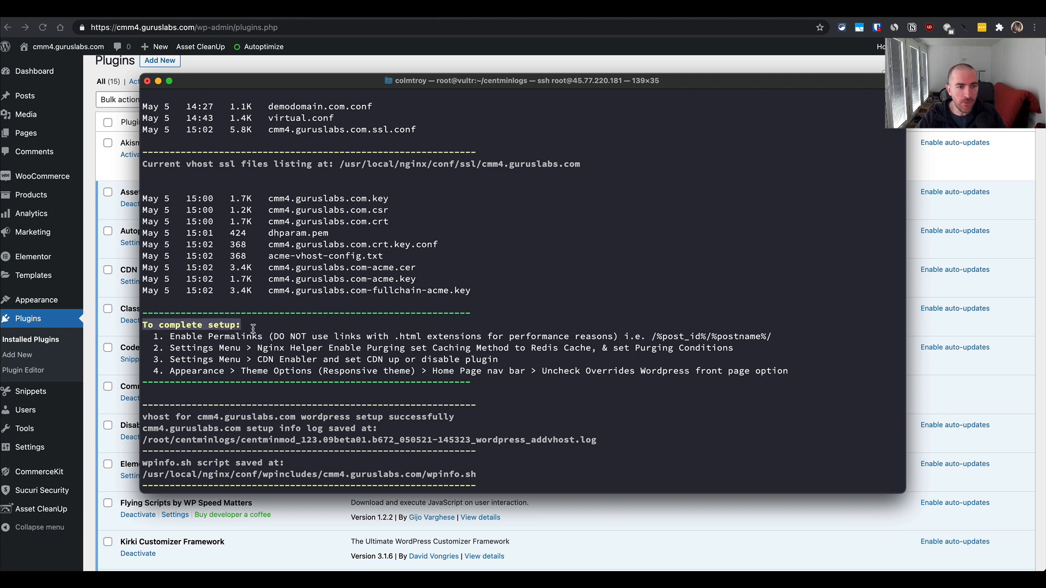
{"action": "left_click", "coordinate": [253, 327]}
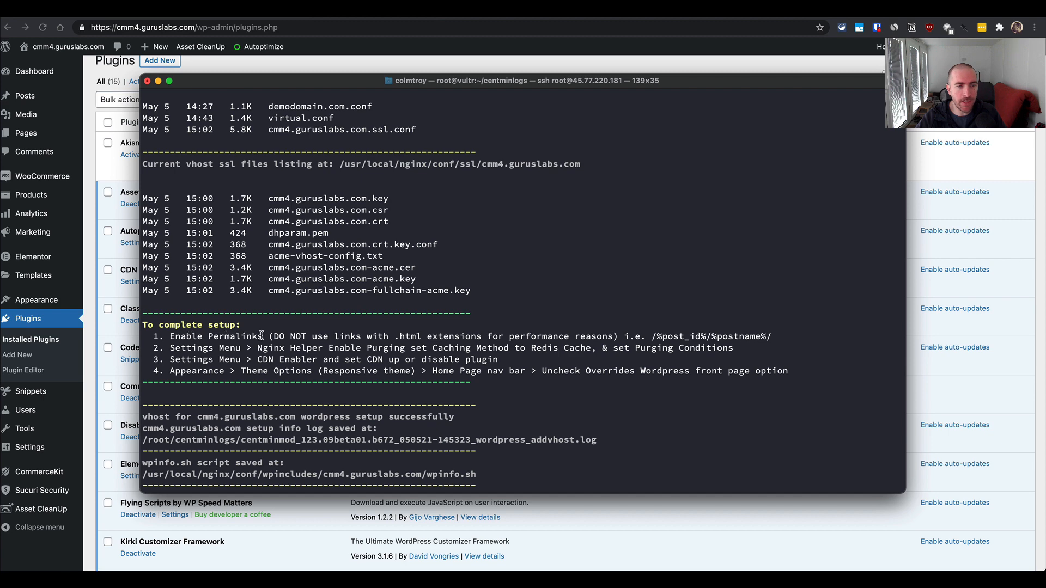
{"action": "left_click_drag", "start_coordinate": [208, 349], "coordinate": [310, 351]}
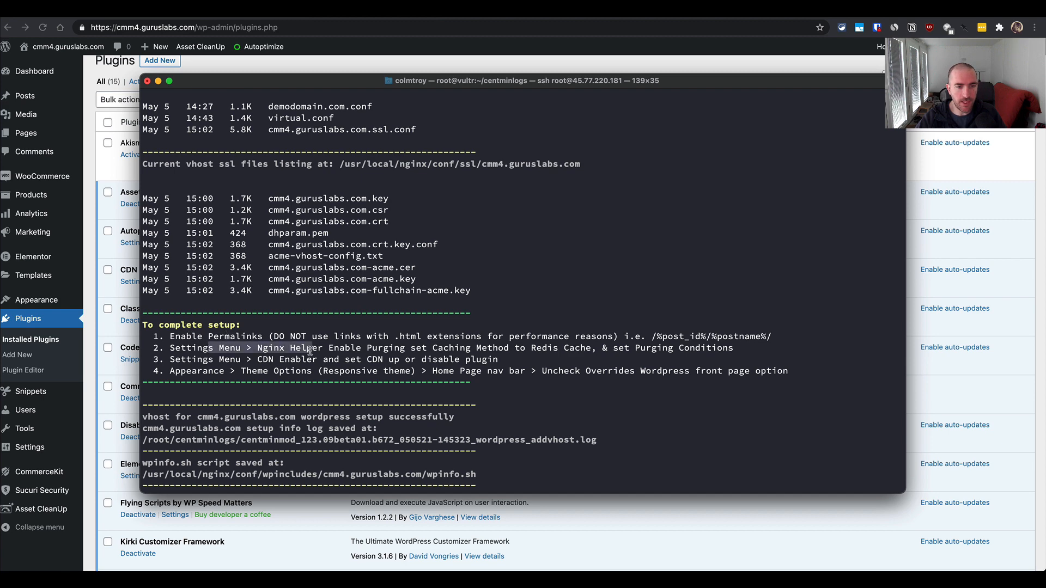
{"action": "left_click", "coordinate": [351, 354]}
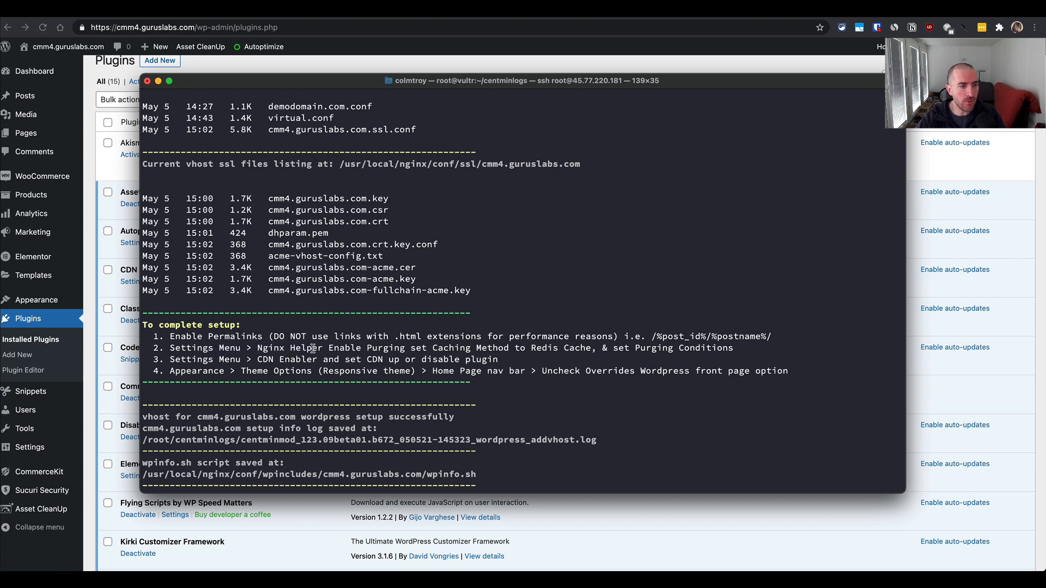
- Return to the browser, open the Permalink Settings, and check the common permalink structure and the product permalinks
{"action": "key", "text": "super+Tab"}
{"action": "mouse_move", "coordinate": [35, 448]}
{"action": "left_click", "coordinate": [104, 447]}
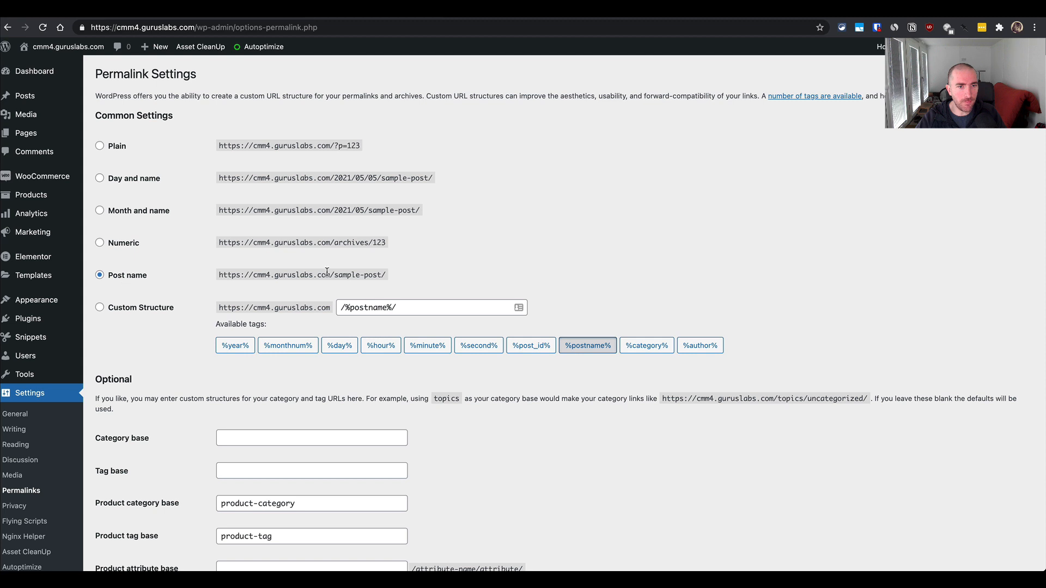
{"action": "left_click_drag", "start_coordinate": [400, 308], "coordinate": [336, 316]}
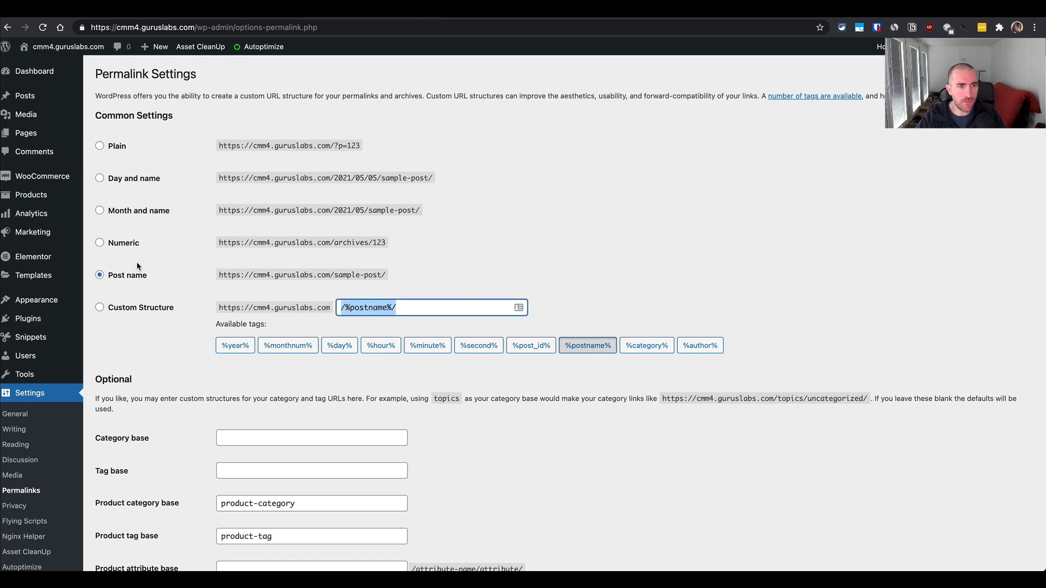
{"action": "scroll", "coordinate": [126, 290], "scroll_direction": "down", "scroll_amount": 5}
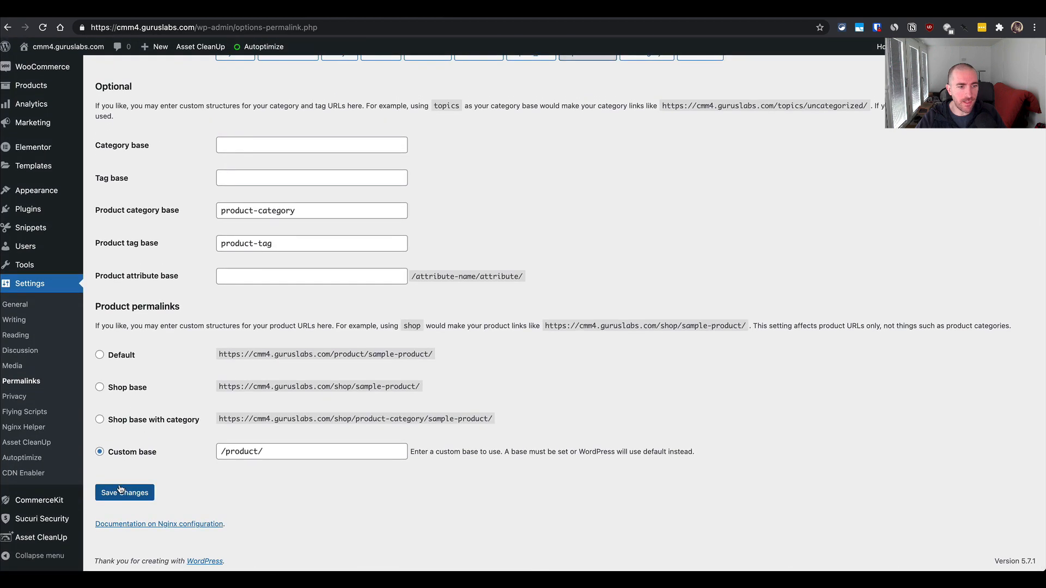
- Check the Nginx Helper instruction in the terminal, then open that plugin's settings from the installed plugins list in the browser
{"action": "key", "text": "super+Tab"}
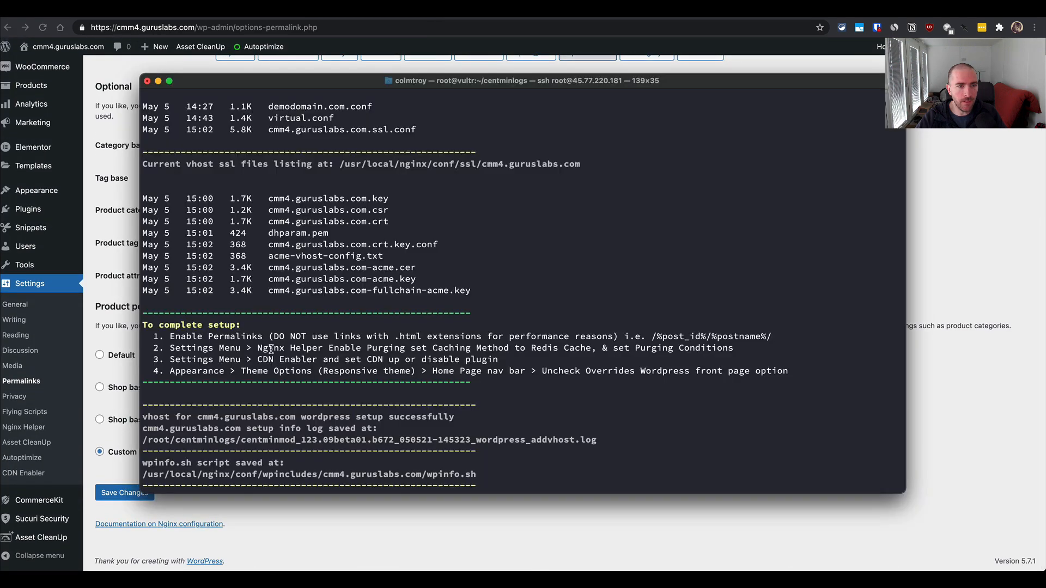
{"action": "key", "text": "super+Tab"}
{"action": "mouse_move", "coordinate": [55, 212]}
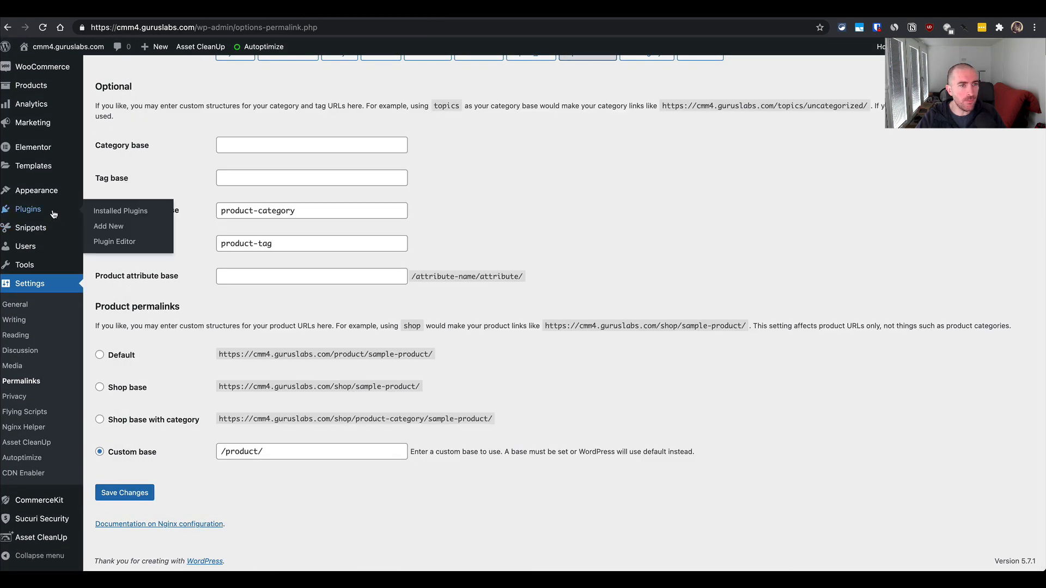
{"action": "left_click", "coordinate": [116, 213]}
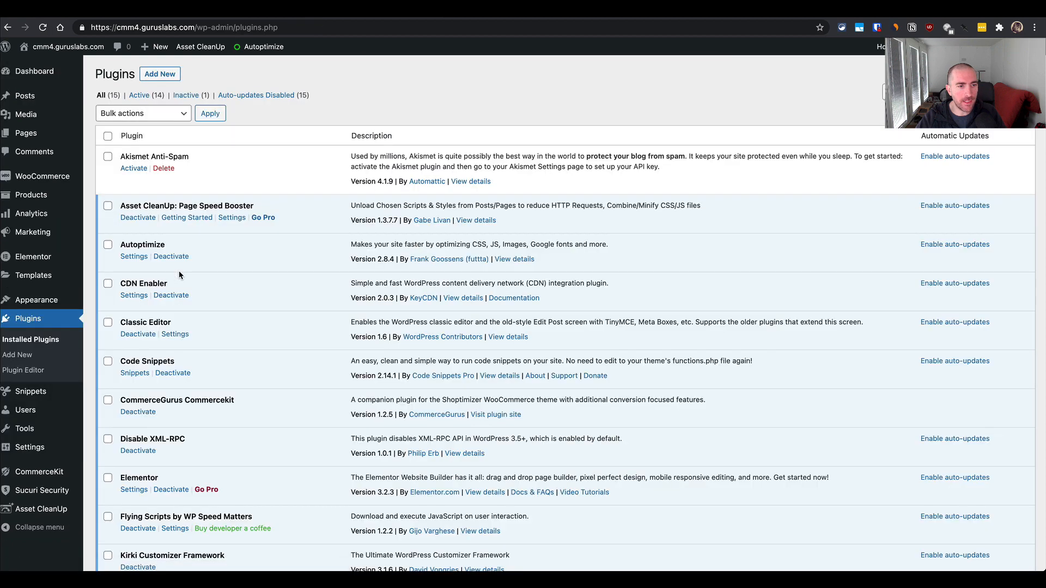
{"action": "scroll", "coordinate": [180, 275], "scroll_direction": "down", "scroll_amount": 3}
{"action": "scroll", "coordinate": [198, 434], "scroll_direction": "down", "scroll_amount": 2}
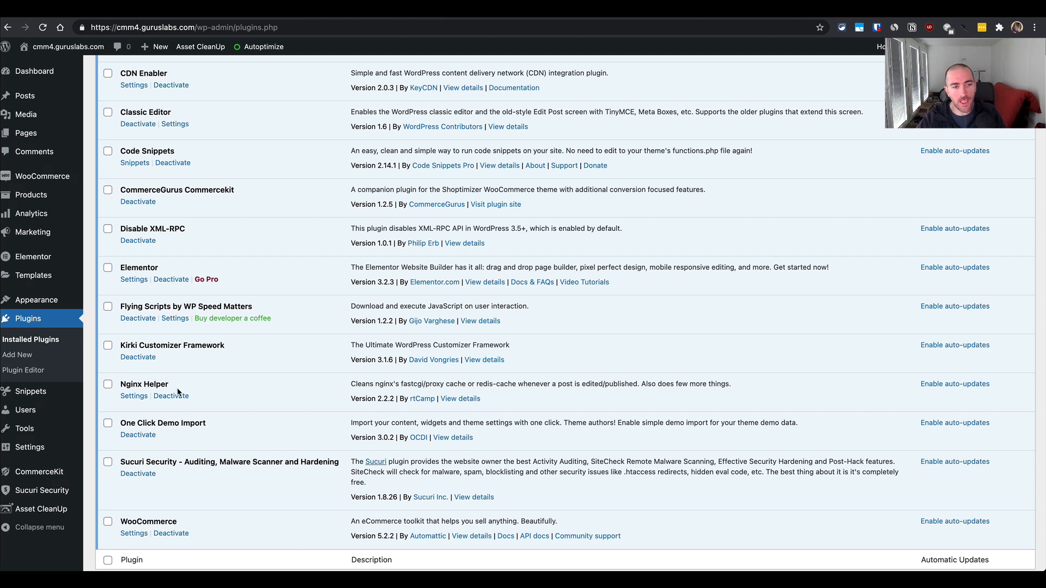
{"action": "left_click", "coordinate": [139, 393]}
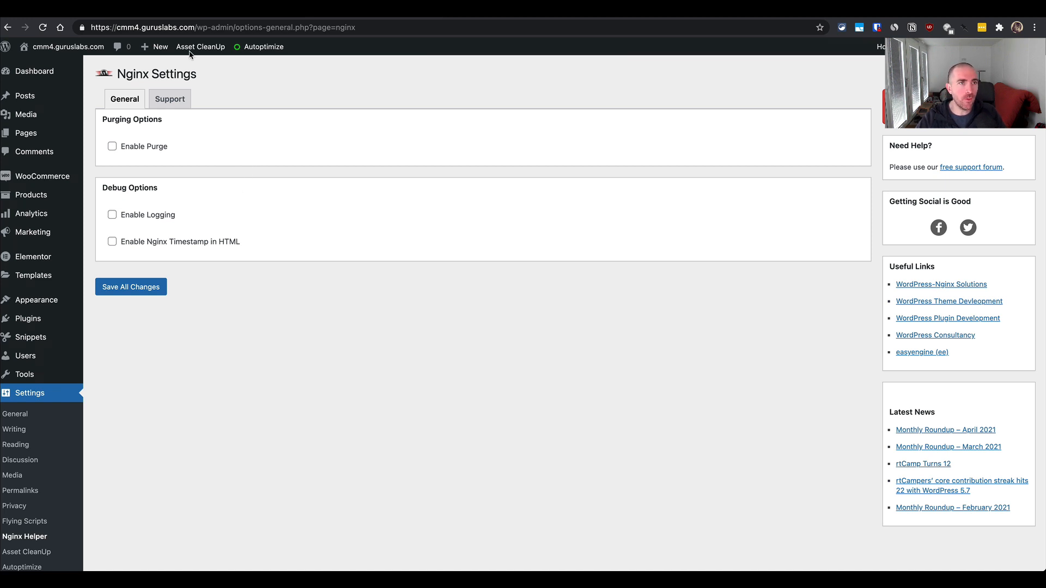
- Preview the options behind Enable Purge, then reread setup instruction 2 about the caching method in the terminal
{"action": "left_click", "coordinate": [149, 152]}
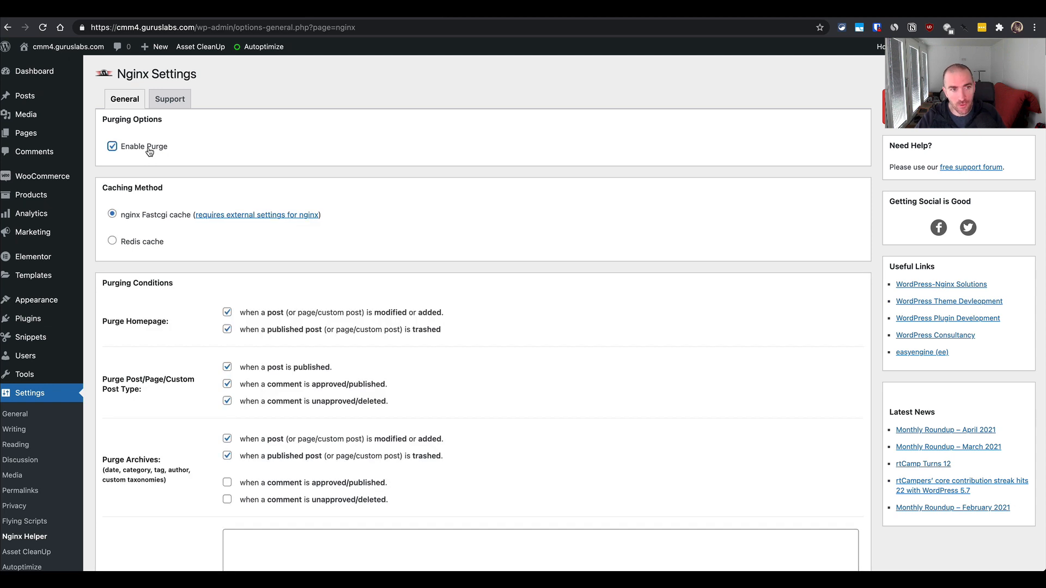
{"action": "left_click", "coordinate": [149, 152]}
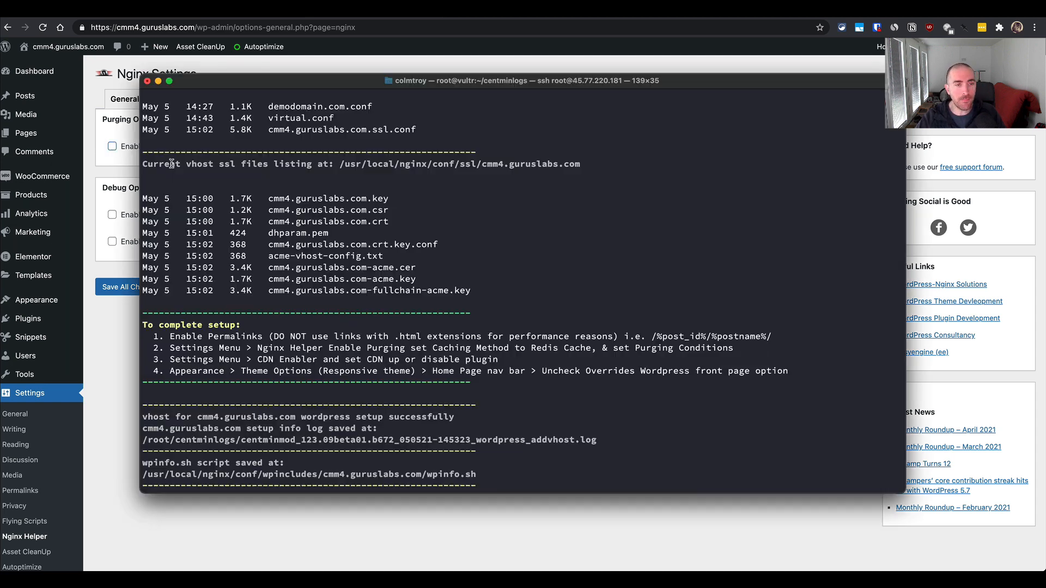
{"action": "key", "text": "super+Tab"}
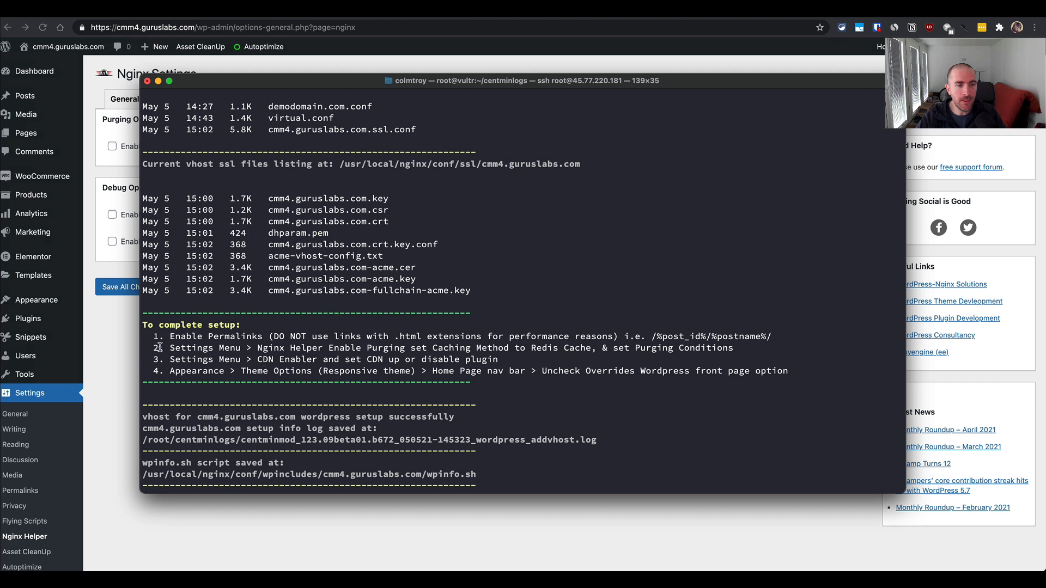
{"action": "left_click_drag", "start_coordinate": [153, 348], "coordinate": [568, 348]}
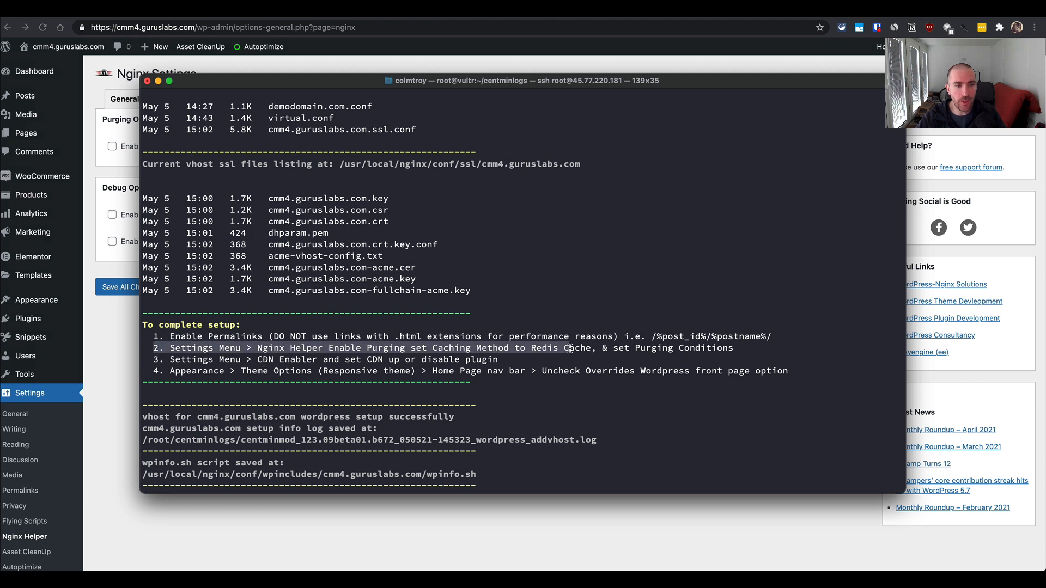
{"action": "left_click", "coordinate": [424, 349]}
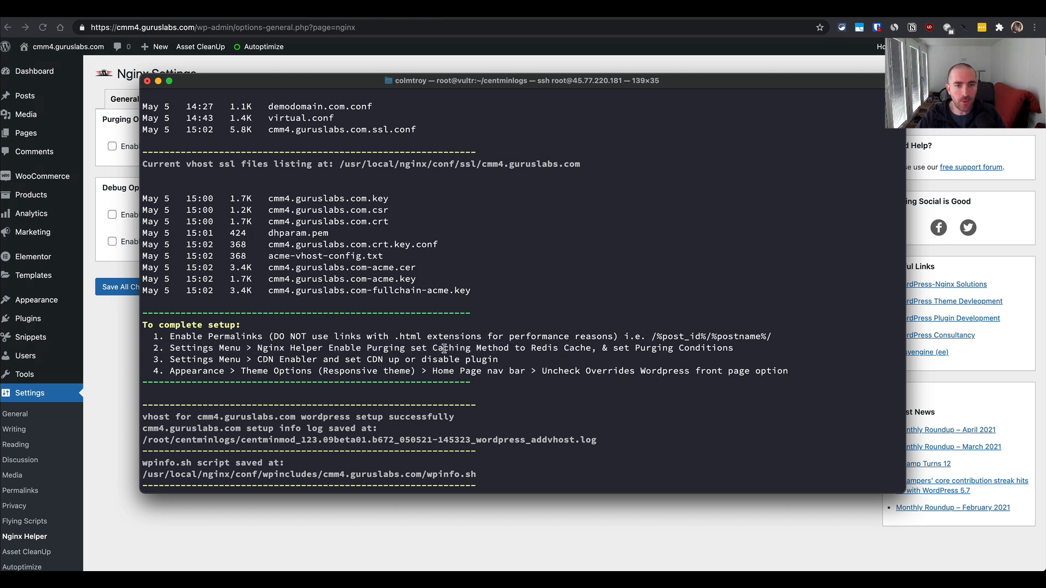
{"action": "left_click_drag", "start_coordinate": [444, 348], "coordinate": [471, 349]}
- Return to the Nginx Helper settings in the browser, enable purging, and set the caching method to Redis cache
{"action": "key", "text": "super+Tab"}
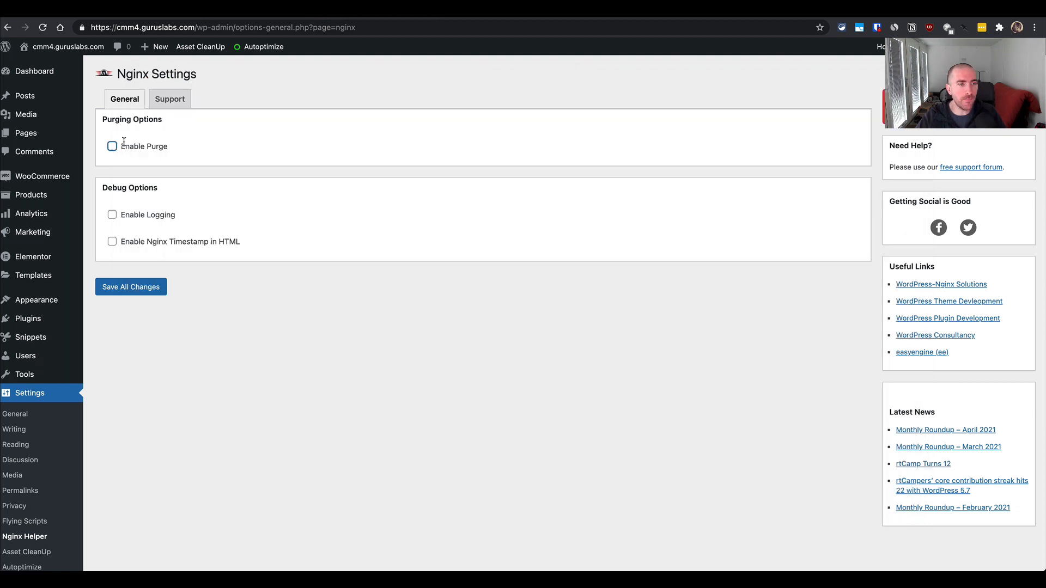
{"action": "scroll", "coordinate": [28, 427], "scroll_direction": "down", "scroll_amount": 3}
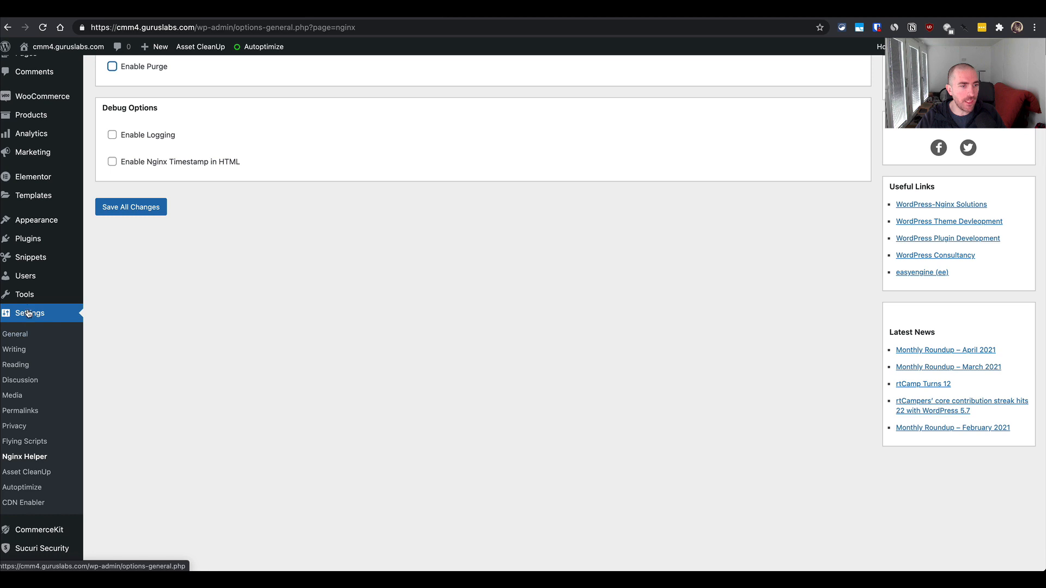
{"action": "scroll", "coordinate": [101, 294], "scroll_direction": "up", "scroll_amount": 3}
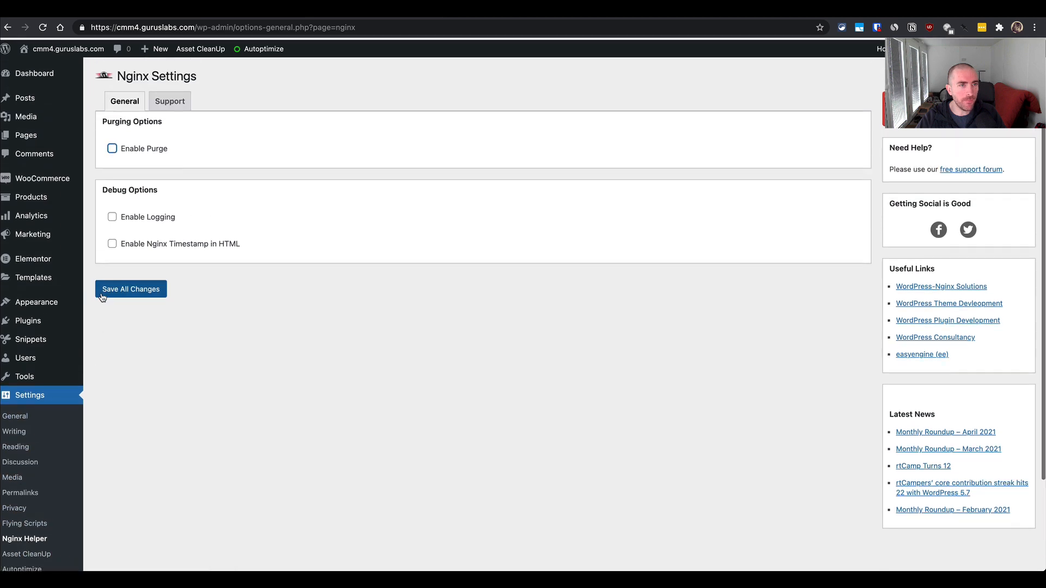
{"action": "left_click", "coordinate": [112, 147]}
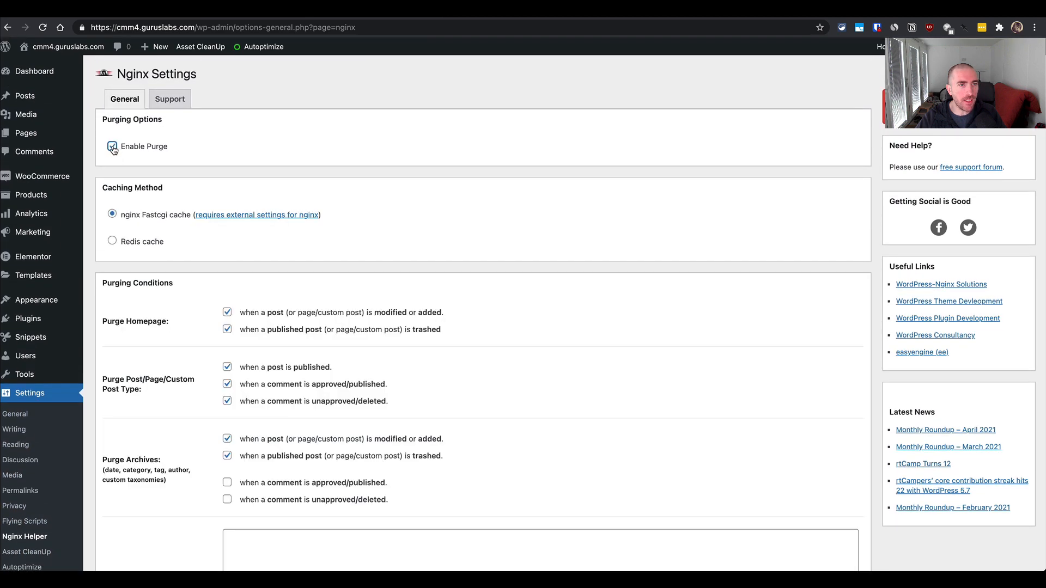
{"action": "left_click", "coordinate": [140, 243]}
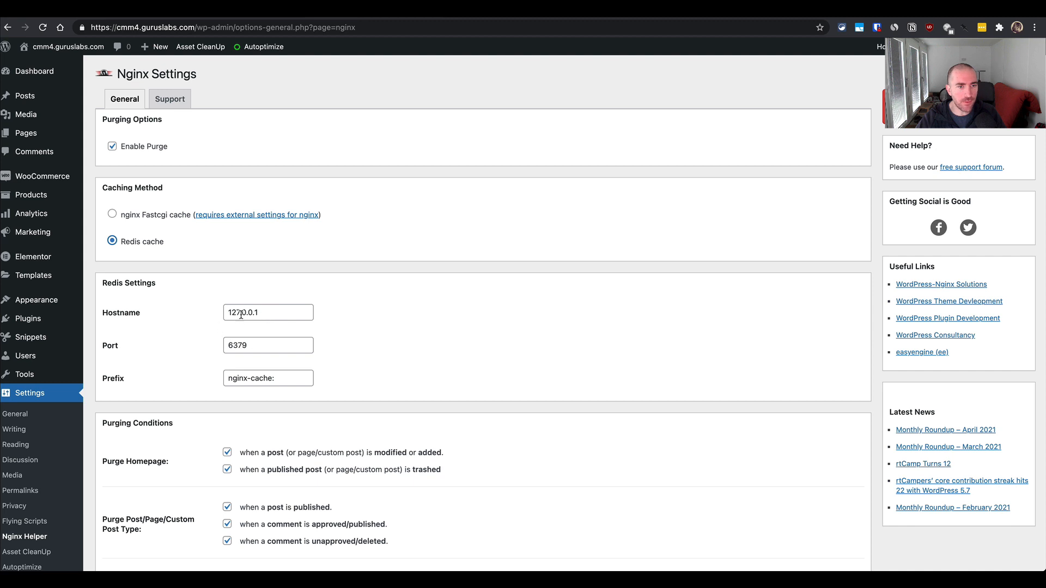
- Enable logging and the Nginx timestamp in HTML under the debug options, and save all Nginx Helper changes
{"action": "scroll", "coordinate": [179, 391], "scroll_direction": "down", "scroll_amount": 1}
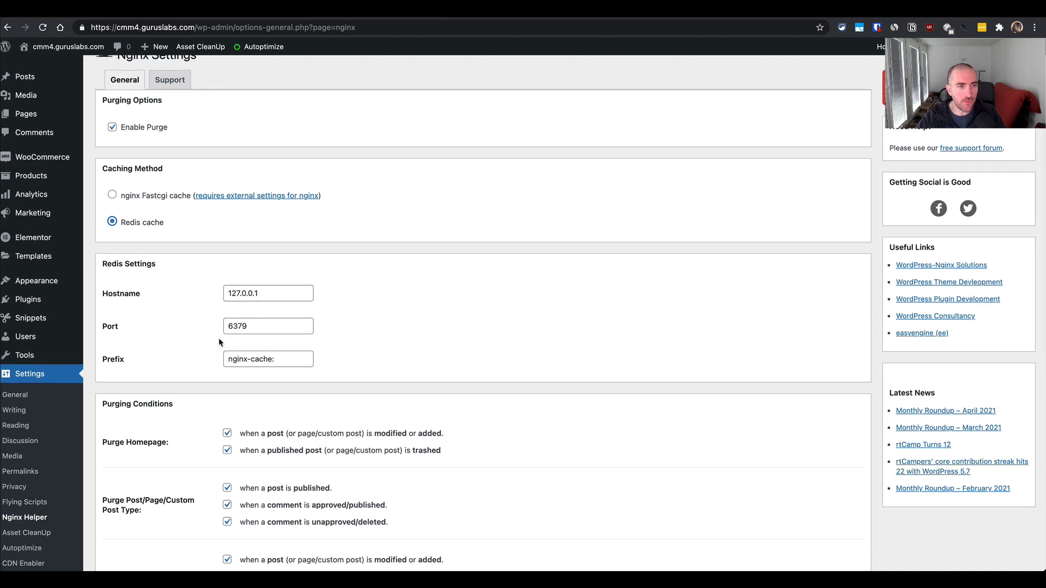
{"action": "scroll", "coordinate": [232, 401], "scroll_direction": "down", "scroll_amount": 5}
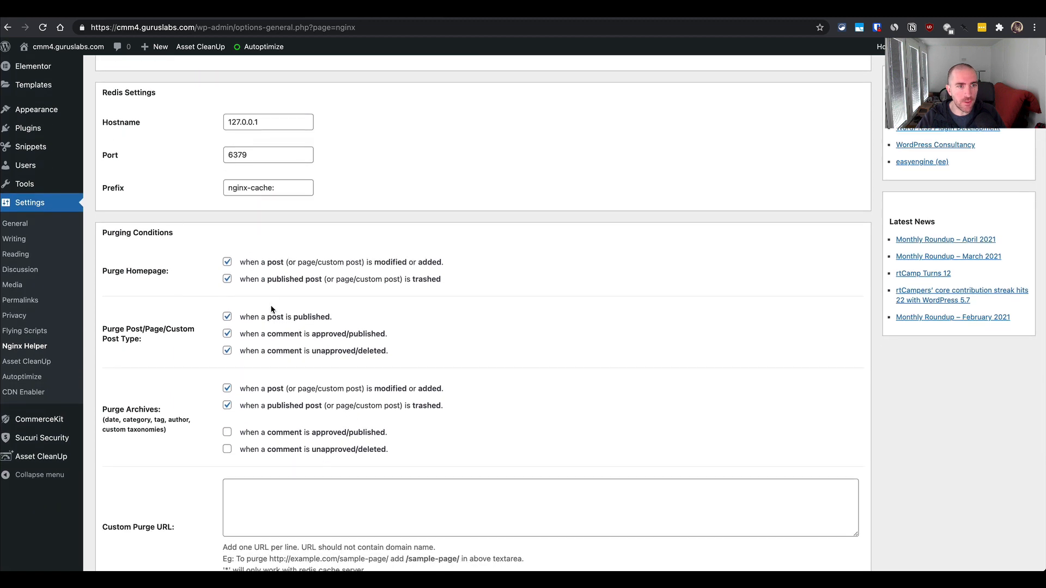
{"action": "scroll", "coordinate": [188, 398], "scroll_direction": "down", "scroll_amount": 2}
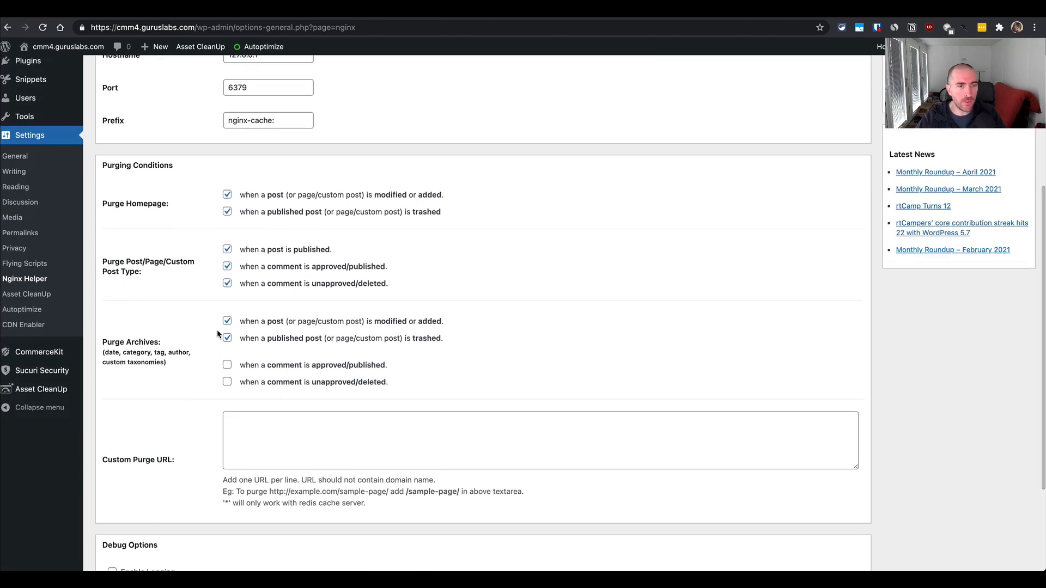
{"action": "scroll", "coordinate": [188, 508], "scroll_direction": "down", "scroll_amount": 3}
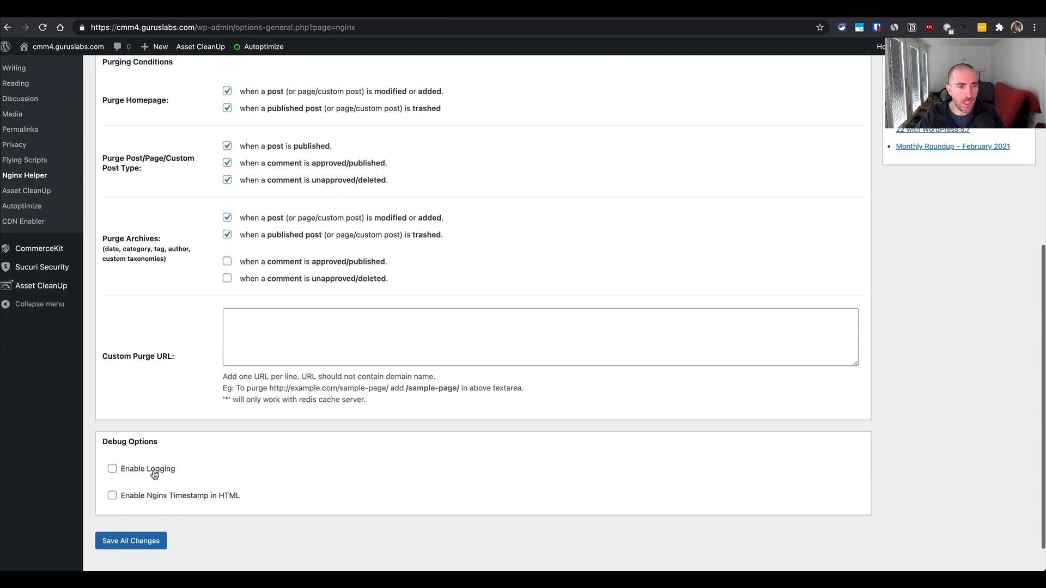
{"action": "left_click", "coordinate": [154, 470]}
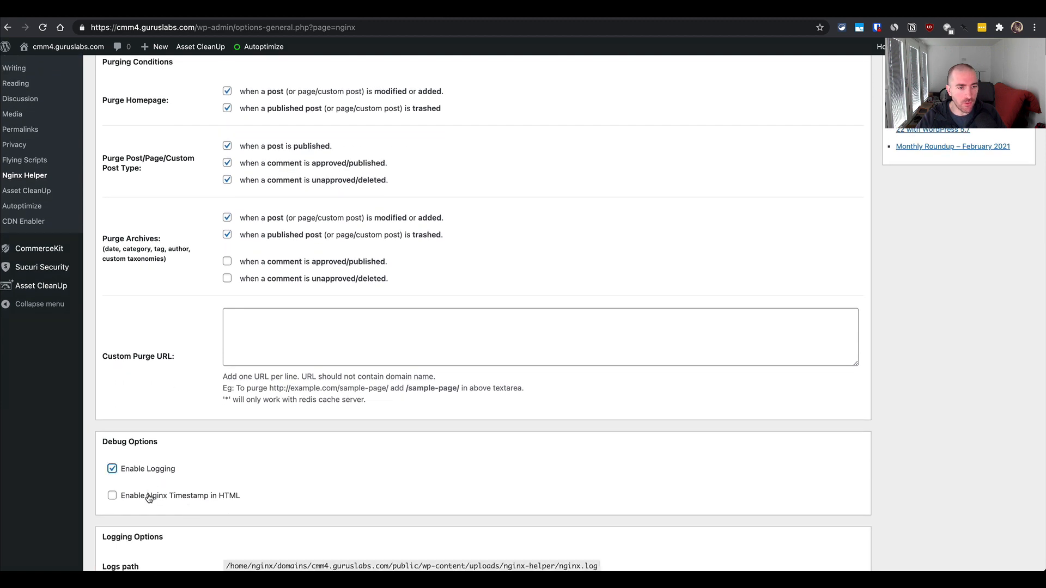
{"action": "left_click", "coordinate": [148, 497]}
{"action": "scroll", "coordinate": [176, 477], "scroll_direction": "down", "scroll_amount": 2}
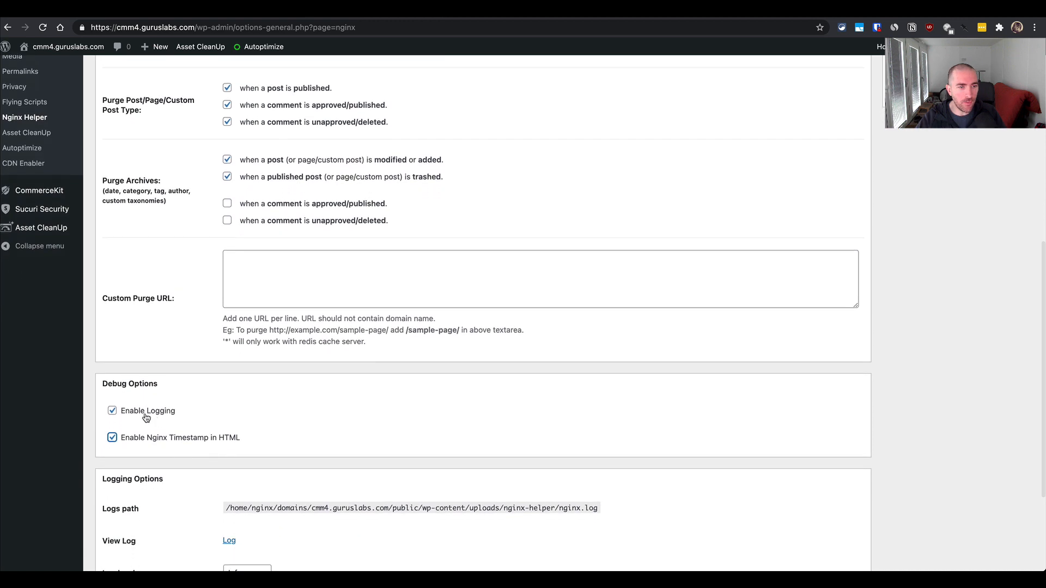
{"action": "scroll", "coordinate": [182, 411], "scroll_direction": "down", "scroll_amount": 2}
{"action": "left_click", "coordinate": [182, 412]}
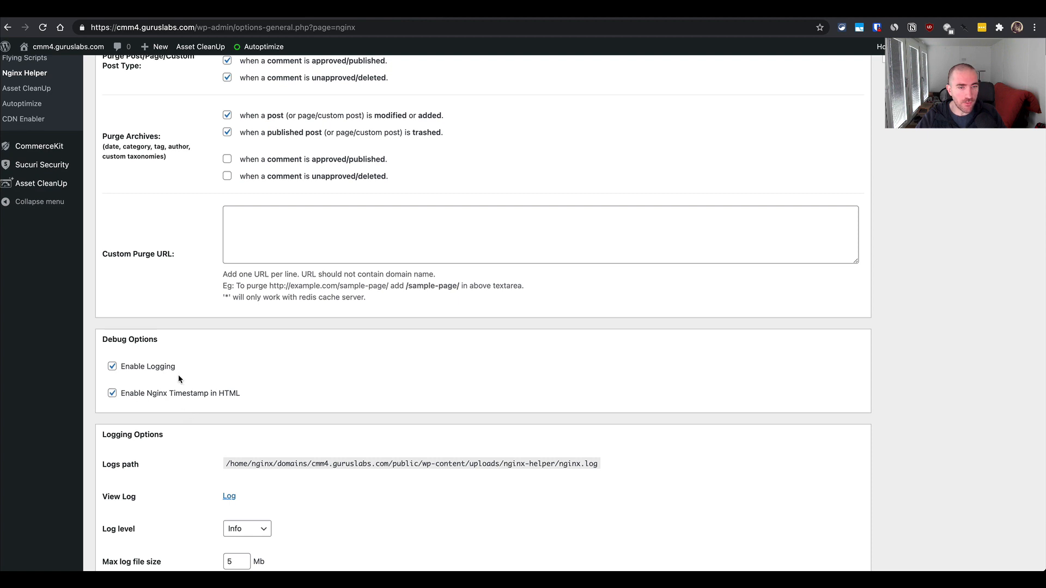
{"action": "scroll", "coordinate": [184, 431], "scroll_direction": "down", "scroll_amount": 1}
{"action": "scroll", "coordinate": [184, 431], "scroll_direction": "down", "scroll_amount": 3}
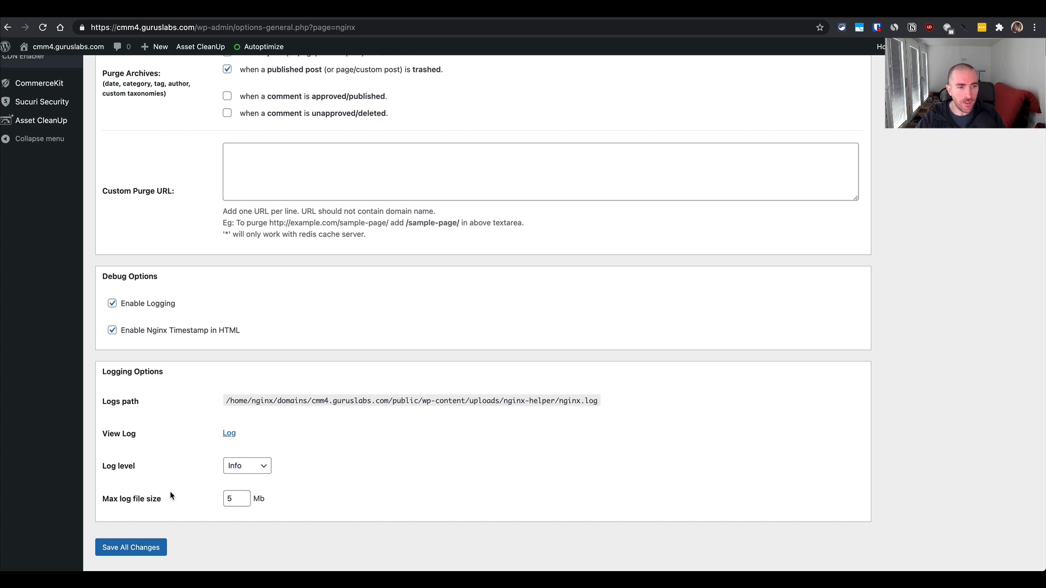
{"action": "left_click", "coordinate": [139, 547]}
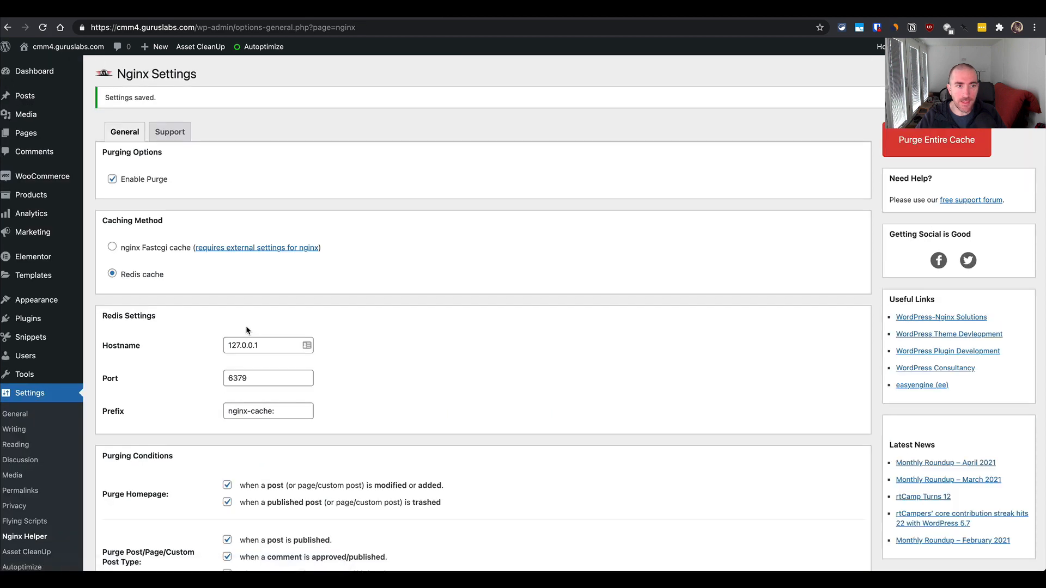
- Switch to the terminal and read the remaining setup instructions 3 and 4 about CDN Enabler and the theme options
{"action": "key", "text": "super+Tab"}
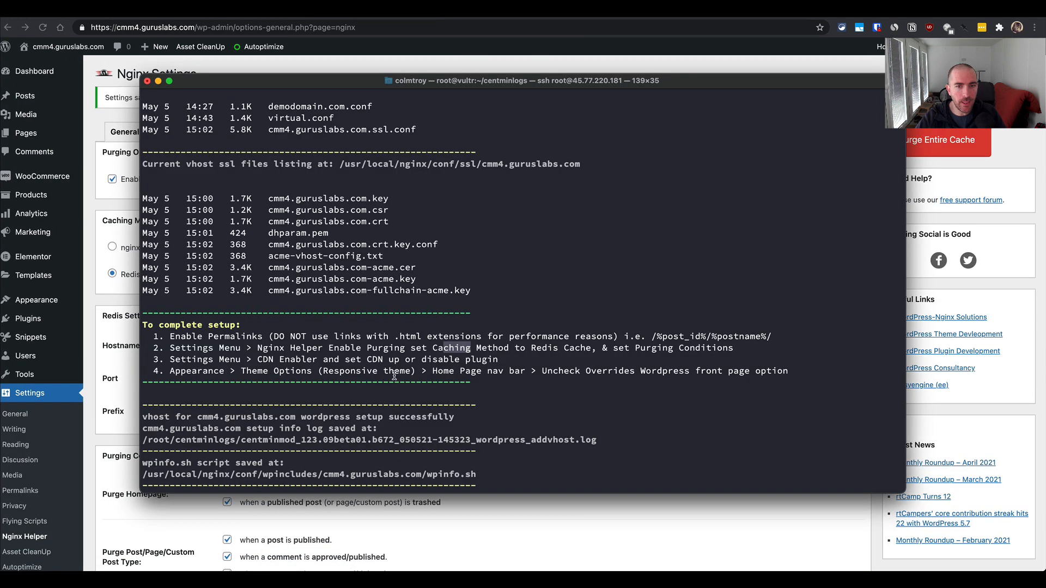
{"action": "left_click_drag", "start_coordinate": [425, 356], "coordinate": [425, 366]}
{"action": "left_click_drag", "start_coordinate": [257, 360], "coordinate": [401, 375]}
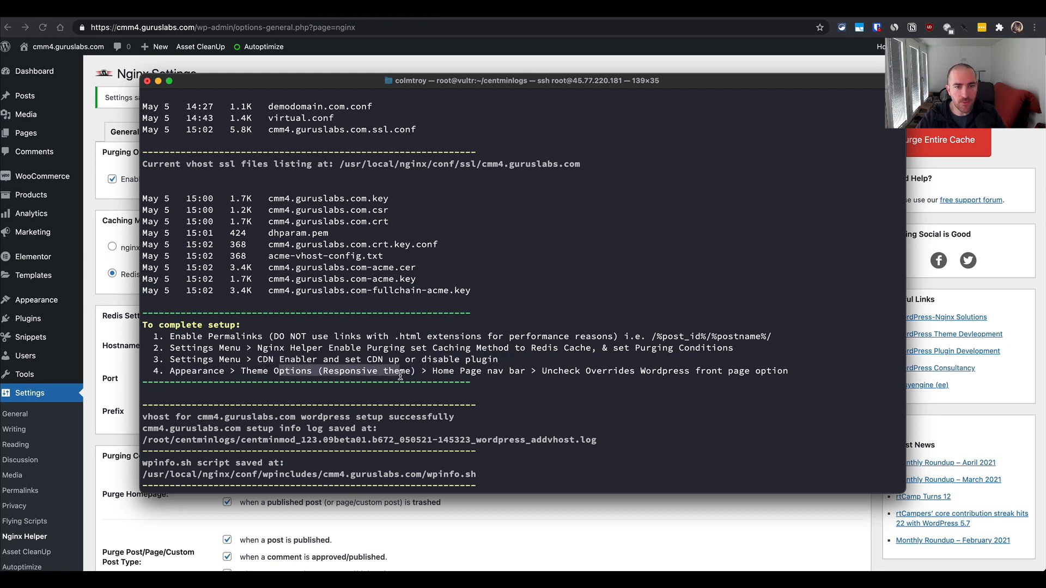
{"action": "left_click", "coordinate": [301, 360]}
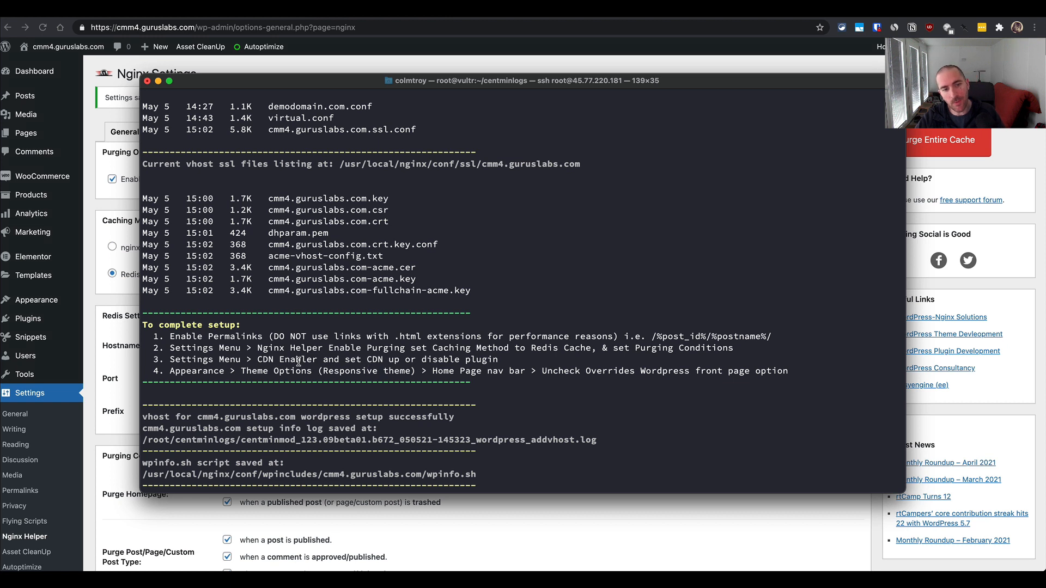
{"action": "left_click_drag", "start_coordinate": [270, 361], "coordinate": [329, 366]}
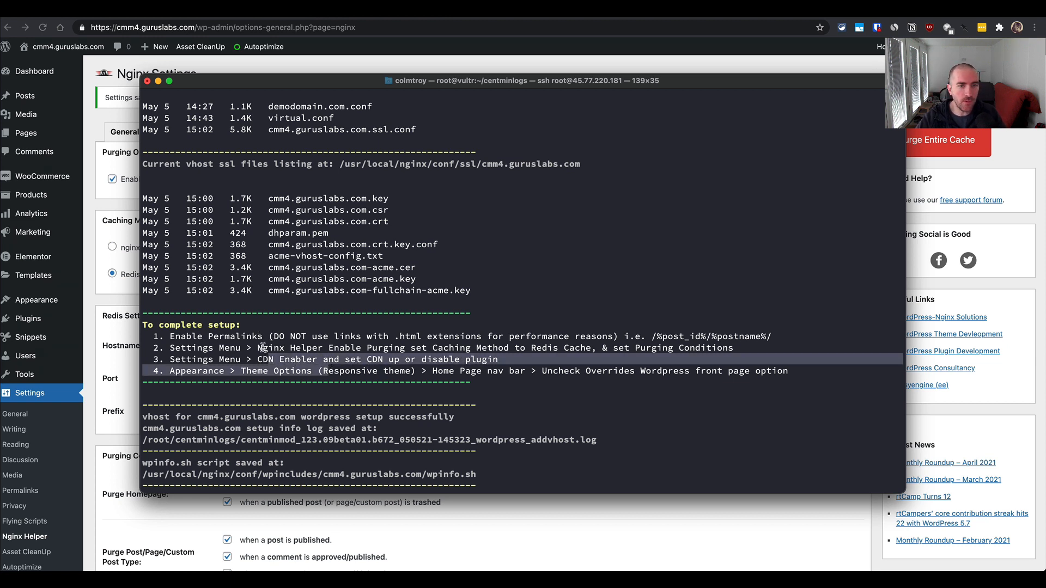
{"action": "key", "text": "super+Tab"}
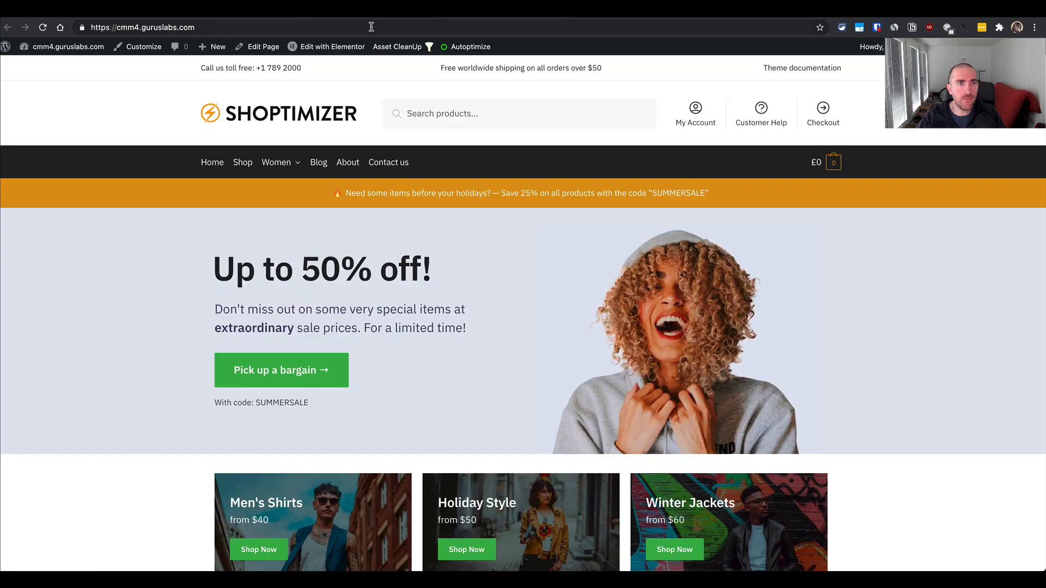
{"action": "left_click", "coordinate": [355, 29]}
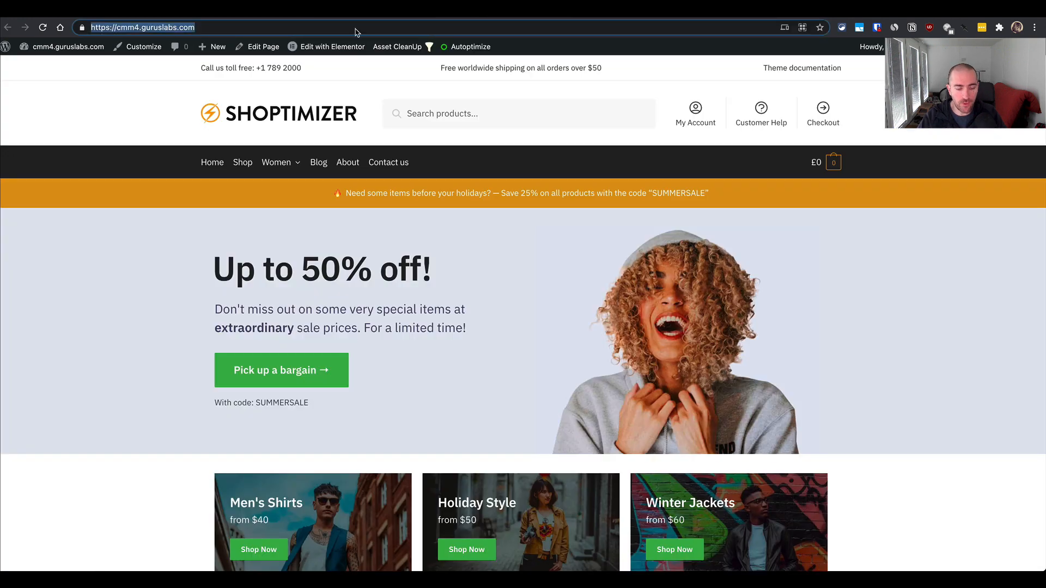
{"action": "key", "text": "ctrl+shift+n"}
{"action": "type", "text": "https://cmm4.guruslabs.com"}
{"action": "key", "text": "Return"}
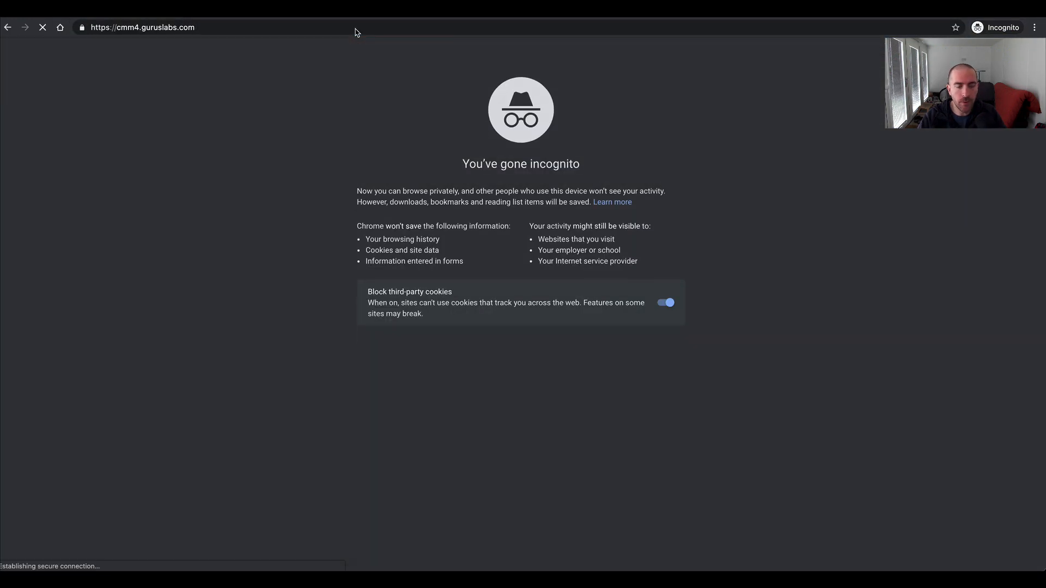
- Record all network requests in the developer tools while reloading the homepage, and check the x-cache response headers of the cmm4.guruslabs.com document
{"action": "key", "text": "ctrl+shift+i"}
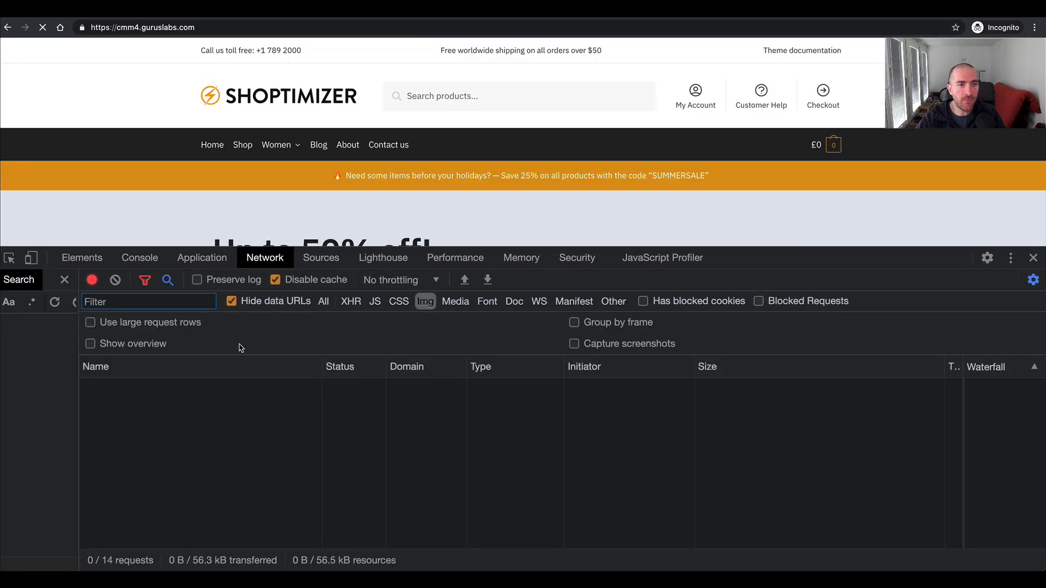
{"action": "left_click", "coordinate": [324, 302]}
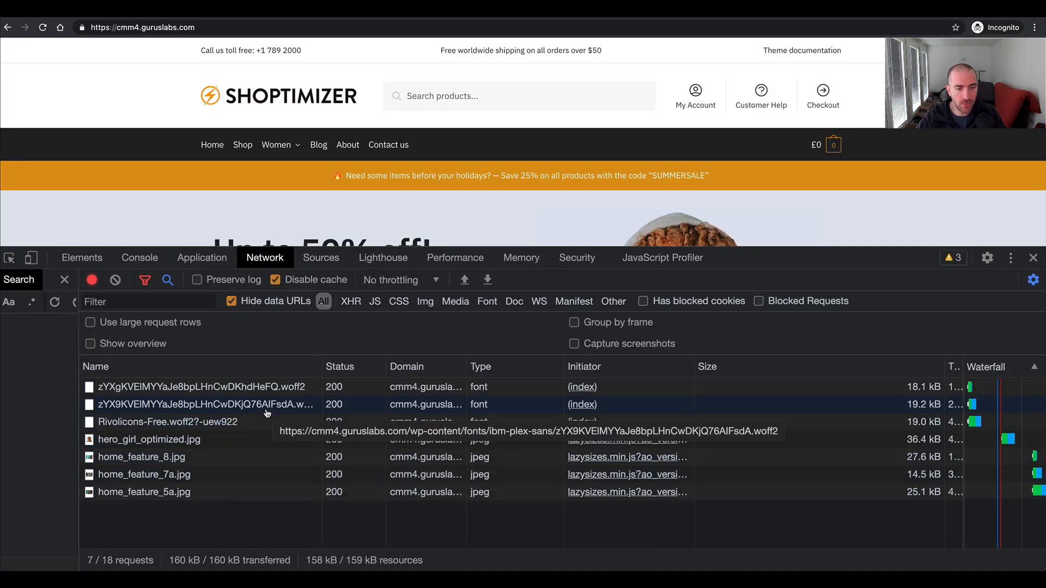
{"action": "key", "text": "ctrl+r"}
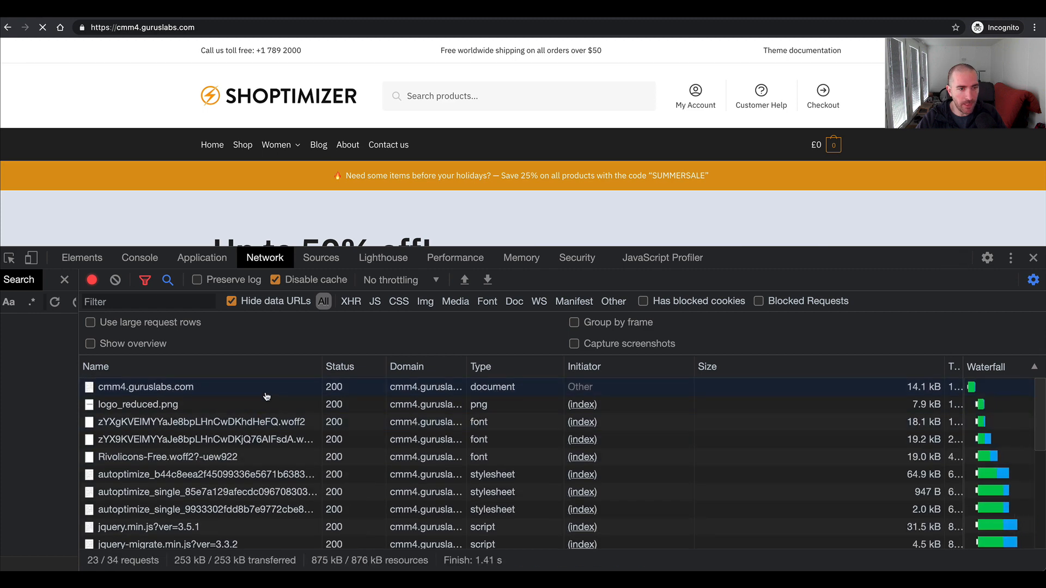
{"action": "left_click", "coordinate": [267, 392]}
{"action": "scroll", "coordinate": [458, 432], "scroll_direction": "down", "scroll_amount": 5}
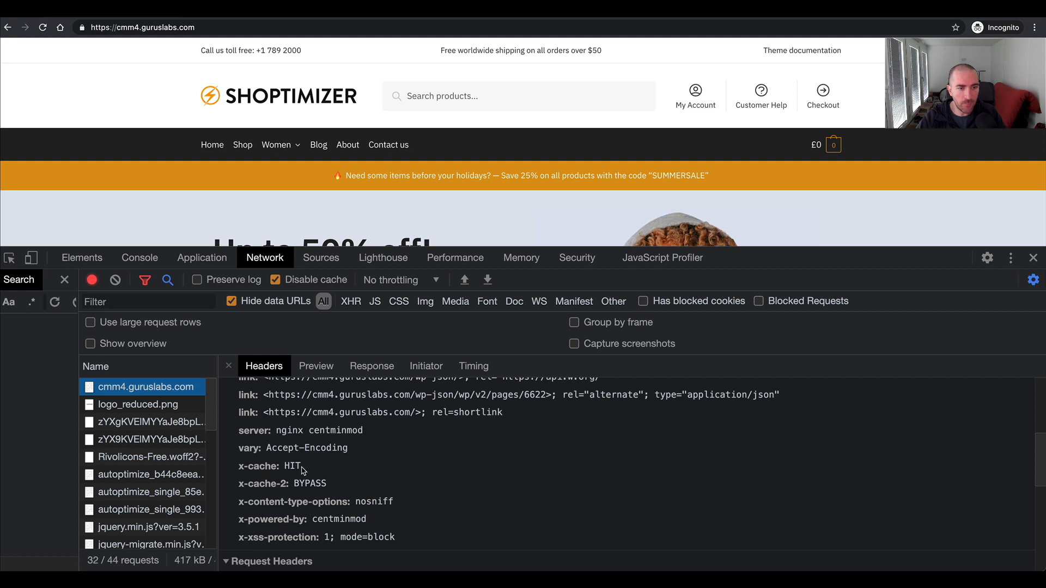
{"action": "scroll", "coordinate": [291, 472], "scroll_direction": "up", "scroll_amount": 5}
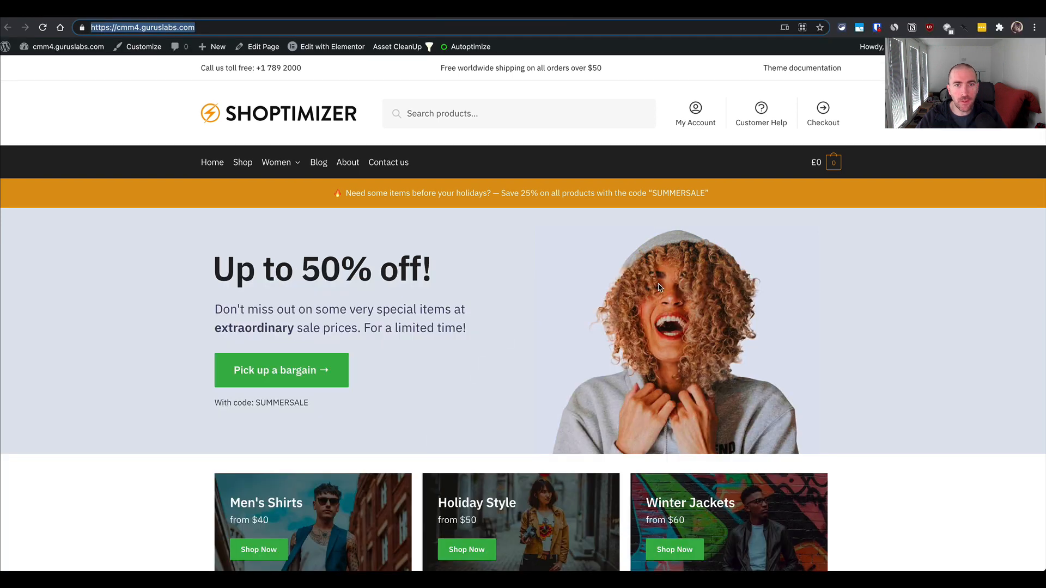
- In the regular browser window, search the homepage's page source for "nginx", and close the source view
{"action": "right_click", "coordinate": [894, 477]}
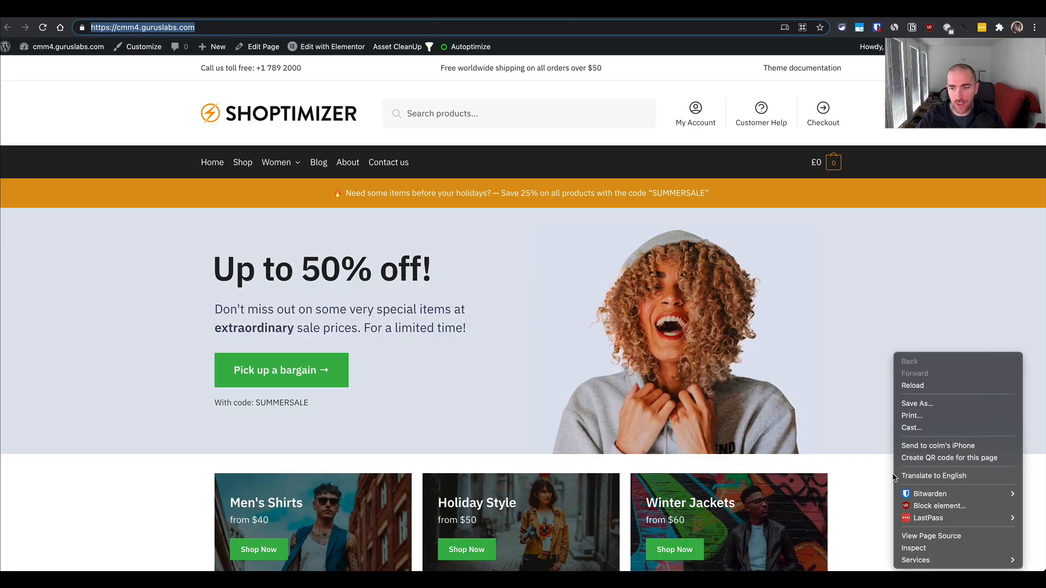
{"action": "left_click", "coordinate": [932, 536]}
{"action": "scroll", "coordinate": [894, 234], "scroll_direction": "down", "scroll_amount": 10}
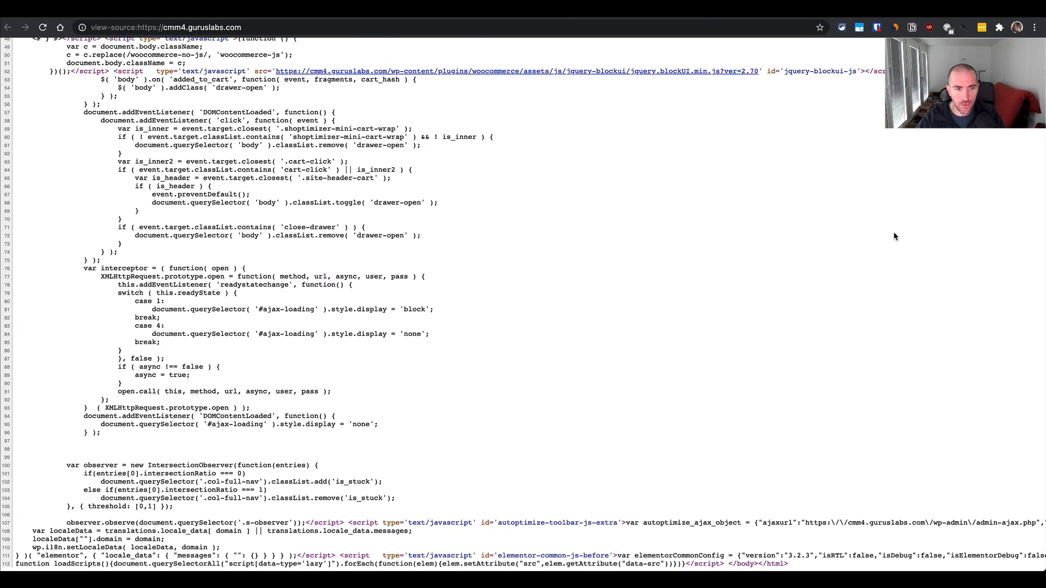
{"action": "scroll", "coordinate": [894, 236], "scroll_direction": "right", "scroll_amount": 15}
{"action": "scroll", "coordinate": [894, 236], "scroll_direction": "left", "scroll_amount": 15}
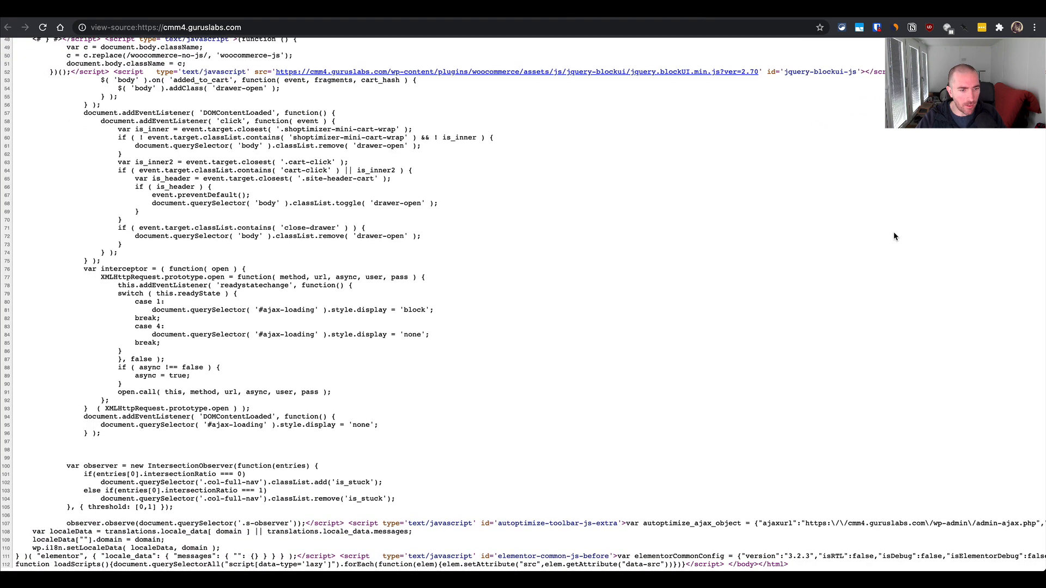
{"action": "right_click", "coordinate": [894, 236]}
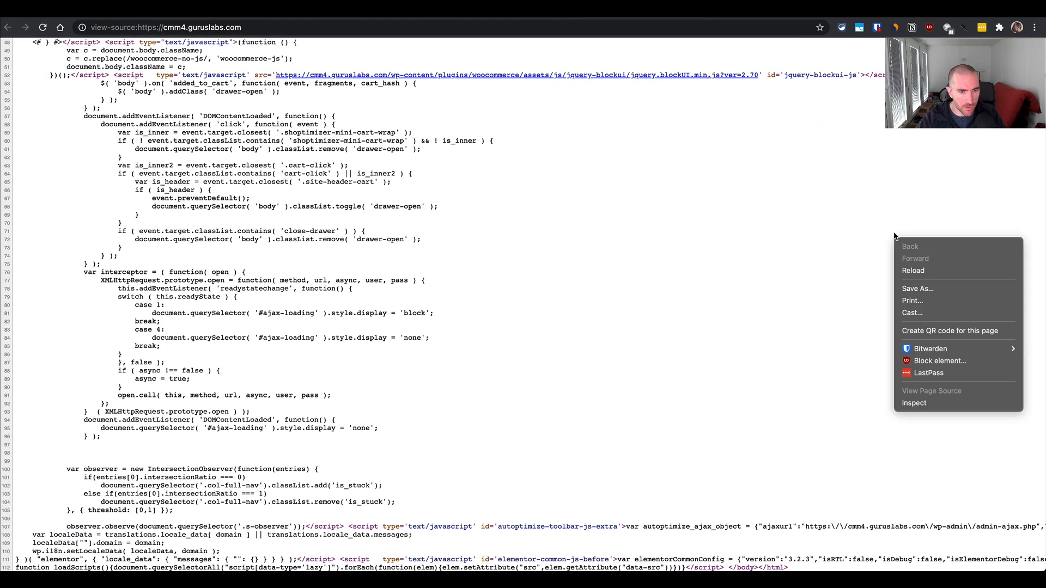
{"action": "left_click", "coordinate": [751, 261]}
{"action": "key", "text": "ctrl+f"}
{"action": "type", "text": "nginx"}
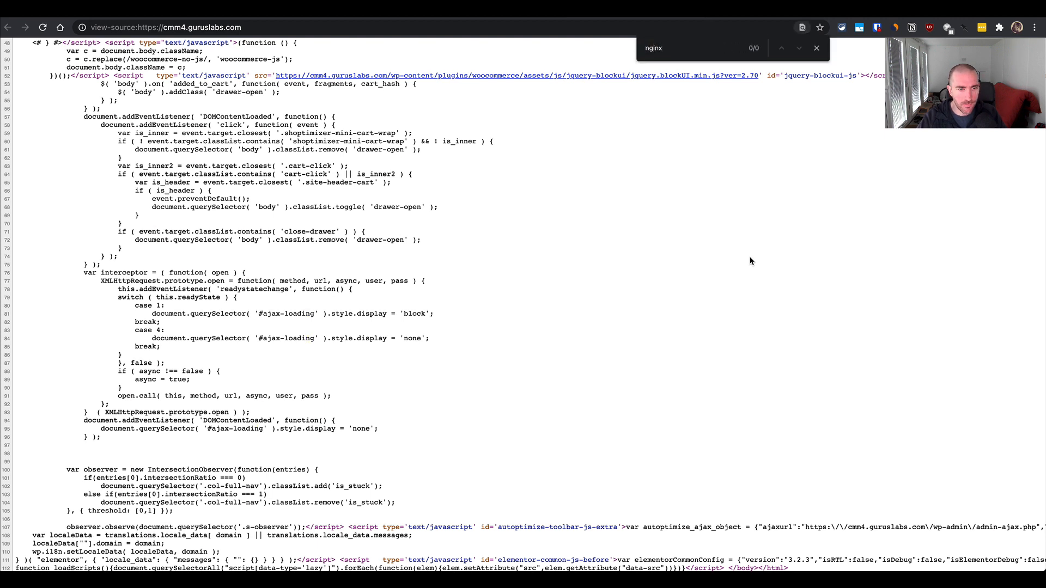
{"action": "key", "text": "ctrl+w"}
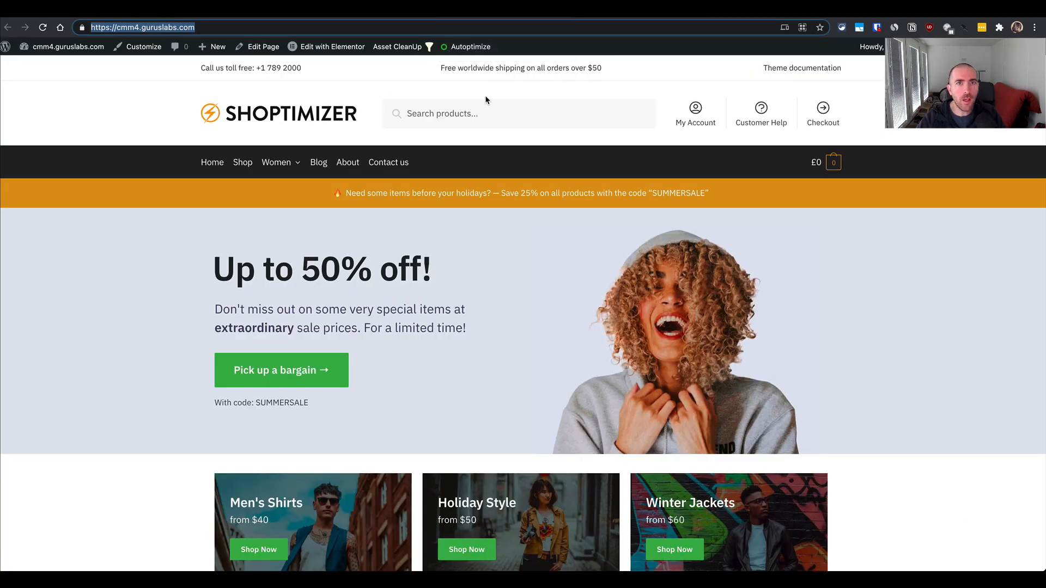
- Return to the Nginx Helper settings page and purge the entire cache, confirming the purge
{"action": "key", "text": "ctrl+shift+Tab"}
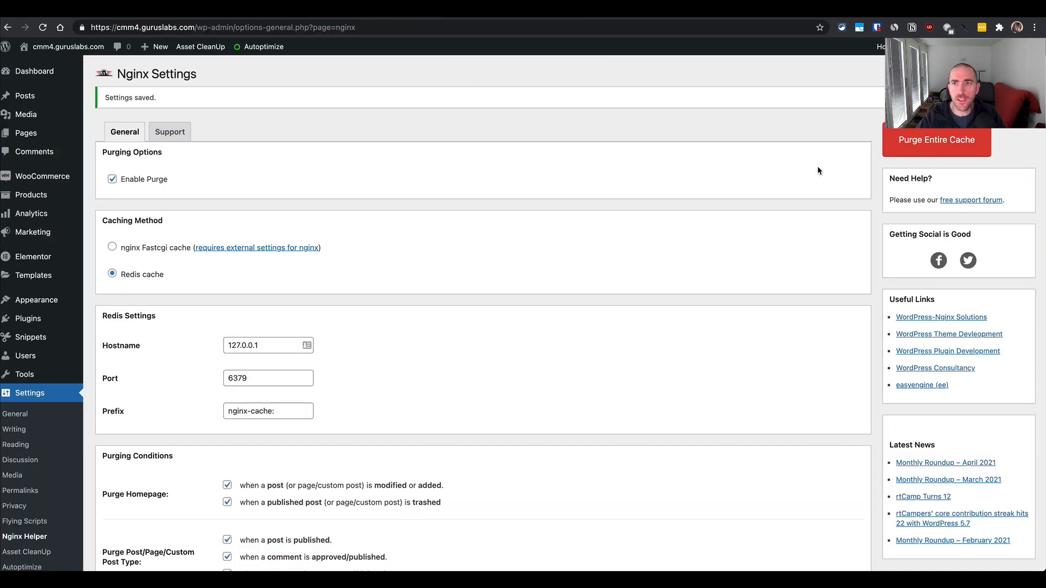
{"action": "left_click", "coordinate": [915, 148]}
{"action": "left_click", "coordinate": [616, 102]}
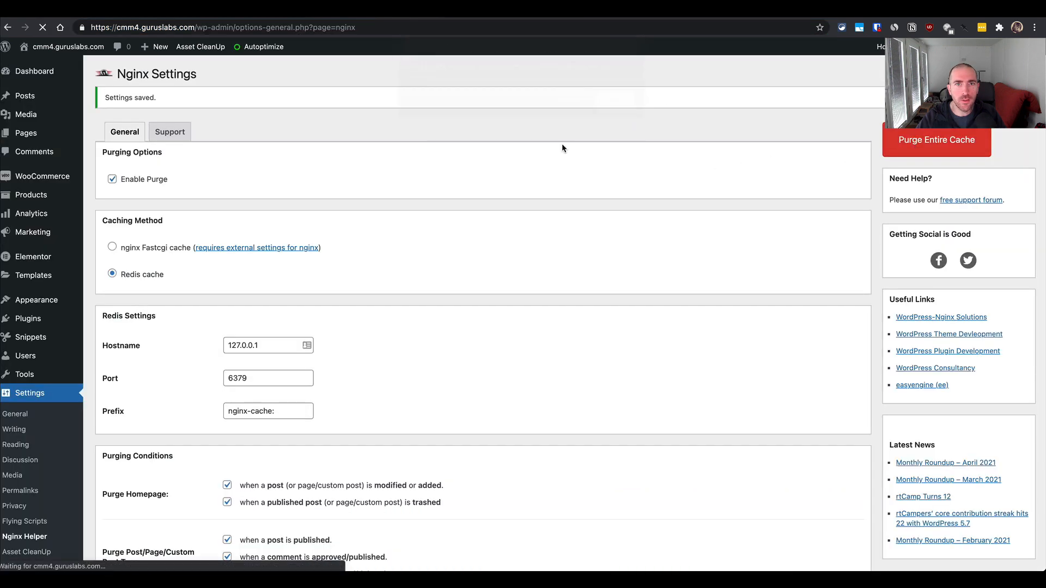
{"action": "scroll", "coordinate": [364, 362], "scroll_direction": "down", "scroll_amount": 5}
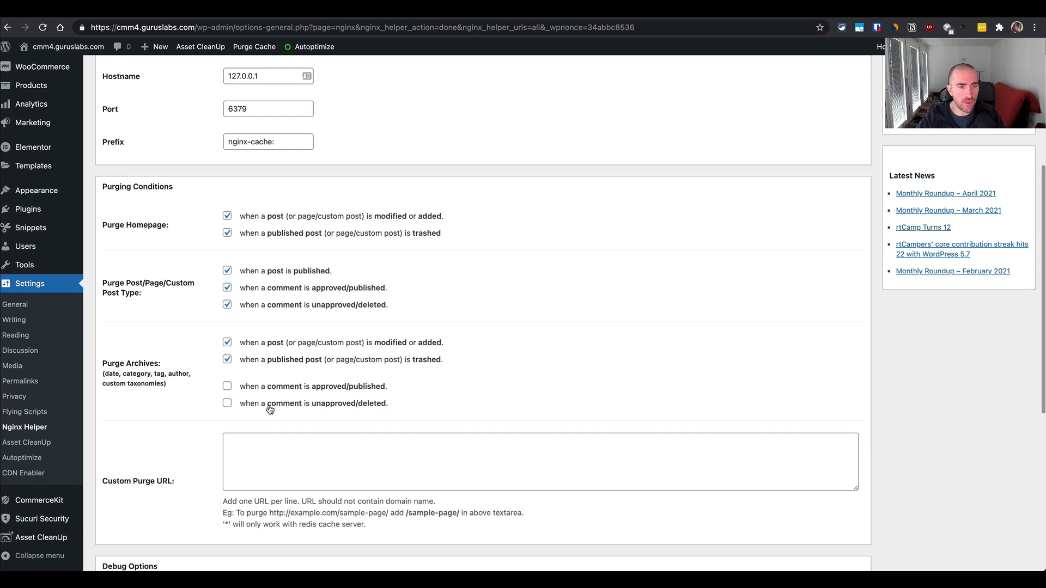
- Review the Nginx Helper purging conditions and debug options, and purge the entire cache again, confirming the purge
{"action": "scroll", "coordinate": [268, 410], "scroll_direction": "down", "scroll_amount": 4}
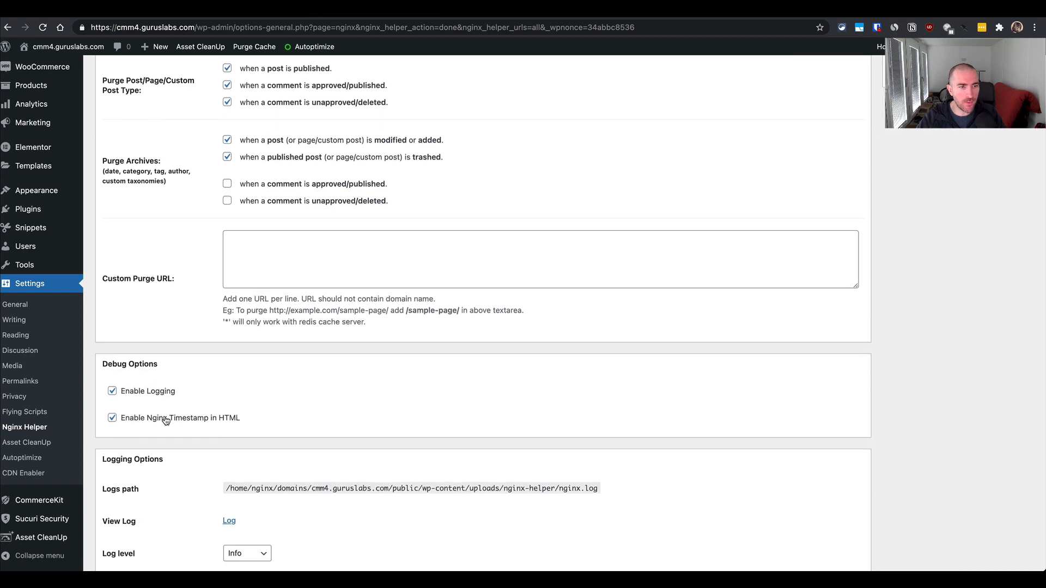
{"action": "scroll", "coordinate": [166, 419], "scroll_direction": "down", "scroll_amount": 1}
{"action": "scroll", "coordinate": [698, 273], "scroll_direction": "up", "scroll_amount": 10}
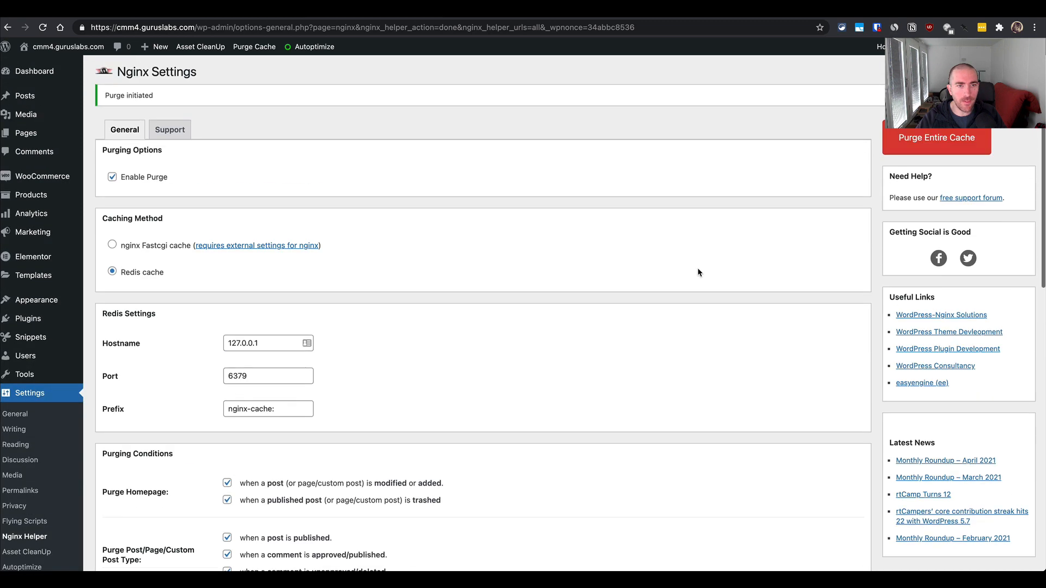
{"action": "left_click", "coordinate": [936, 141]}
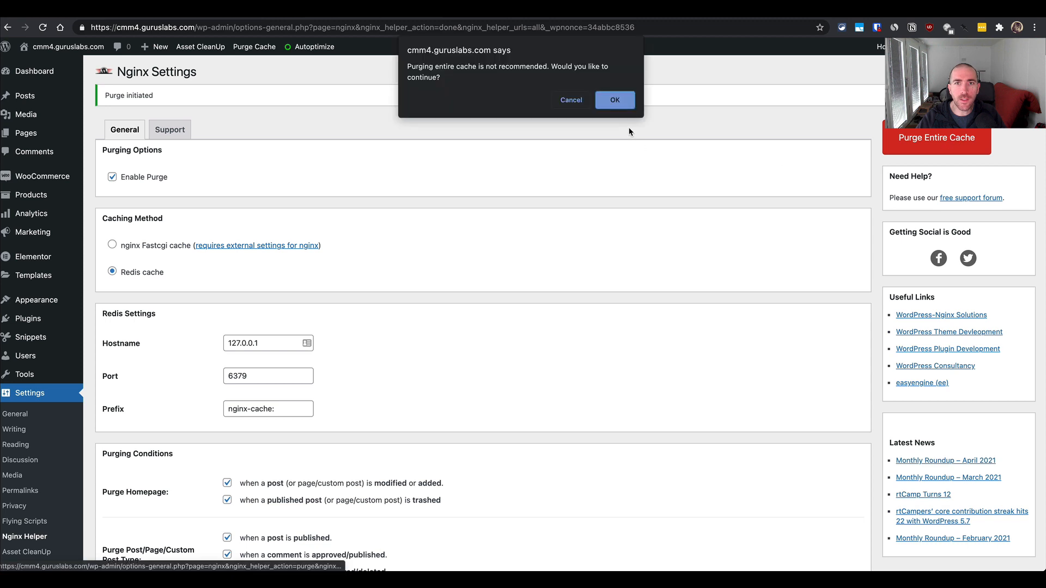
{"action": "left_click", "coordinate": [615, 100]}
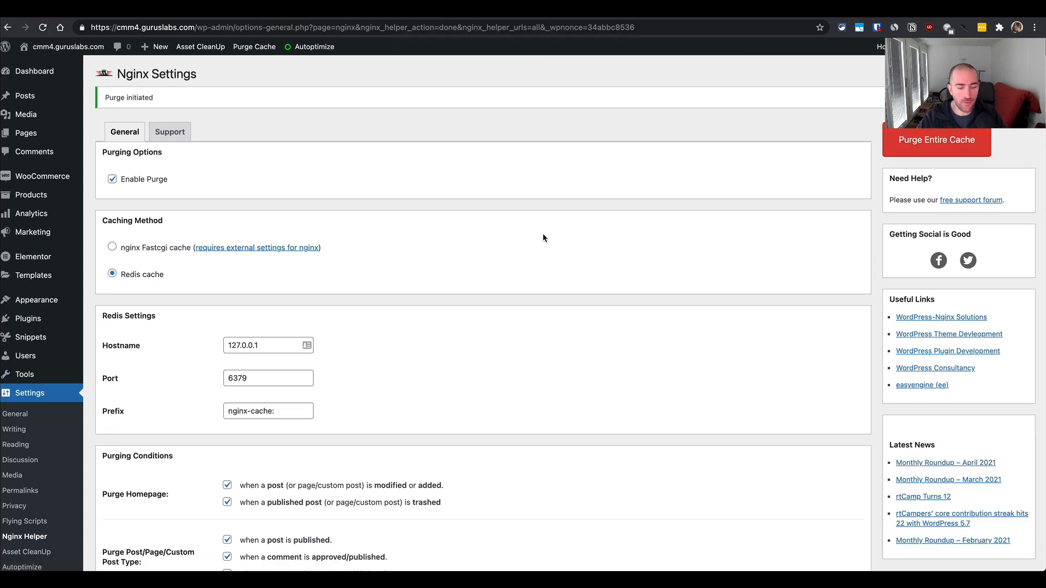
{"action": "key", "text": "super+l"}
{"action": "key", "text": "super+c"}
{"action": "key", "text": "super+shift+n"}
{"action": "key", "text": "super+v"}
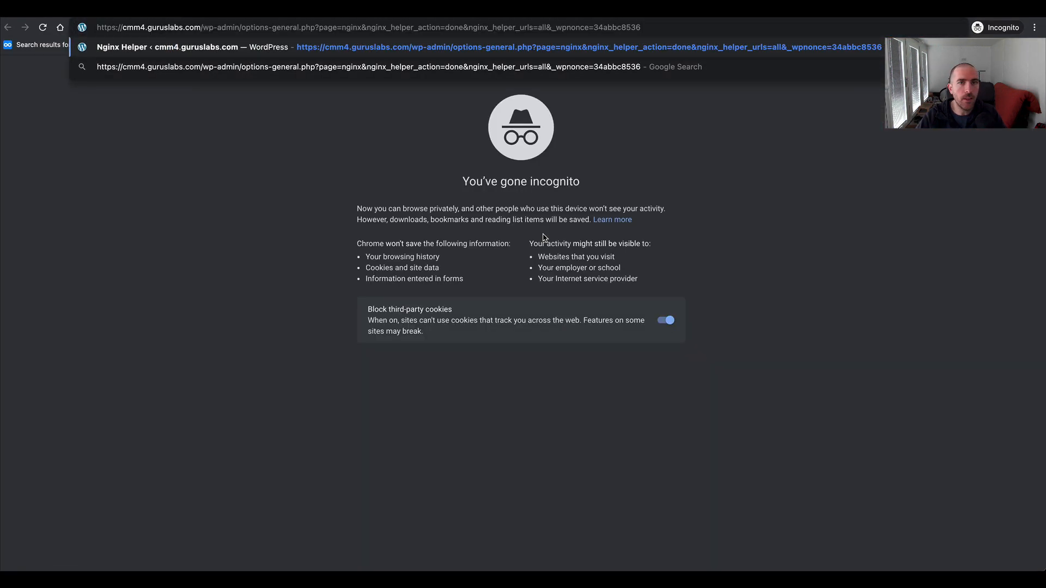
{"action": "key", "text": "alt+shift+Left"}
{"action": "key", "text": "alt+shift+Left"}
{"action": "key", "text": "alt+shift+Left"}
{"action": "key", "text": "alt+shift+Left"}
{"action": "key", "text": "alt+shift+Left"}
{"action": "key", "text": "alt+shift+Left"}
{"action": "key", "text": "alt+shift+Left"}
{"action": "key", "text": "alt+shift+Left"}
{"action": "key", "text": "alt+shift+Left"}
{"action": "key", "text": "alt+shift+Left"}
{"action": "key", "text": "alt+shift+Left"}
{"action": "key", "text": "BackSpace"}
{"action": "key", "text": "Return"}
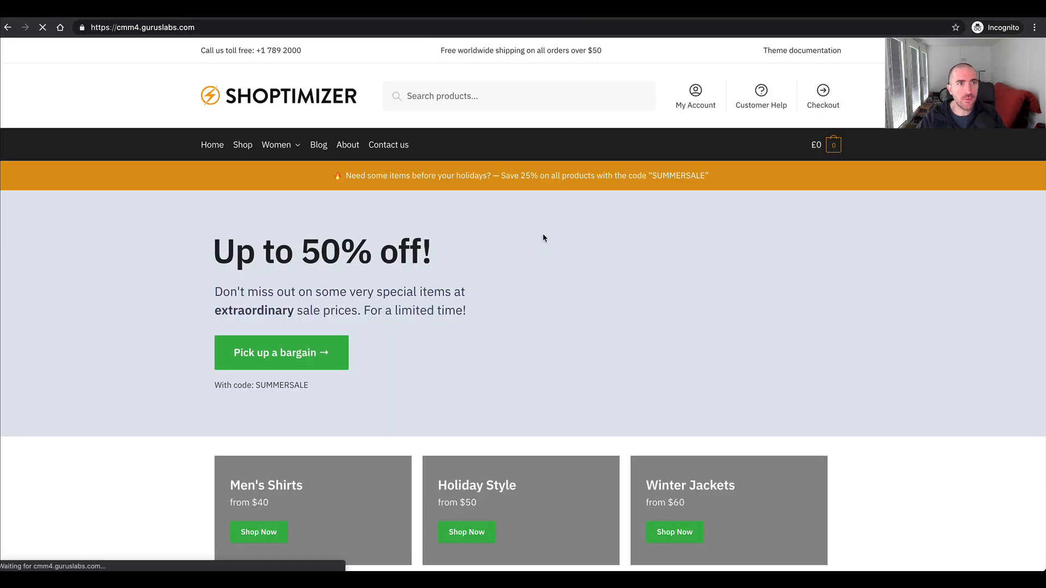
- View the homepage's page source, examine the Nginx-Helper caching comment with its timestamp at the end, and close the source view
{"action": "right_click", "coordinate": [914, 443]}
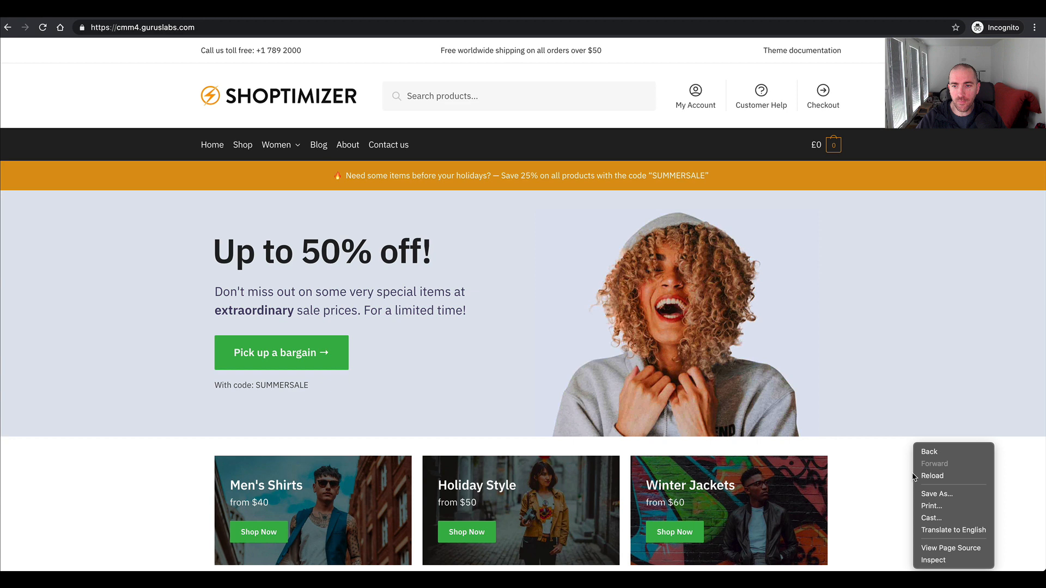
{"action": "left_click", "coordinate": [950, 549]}
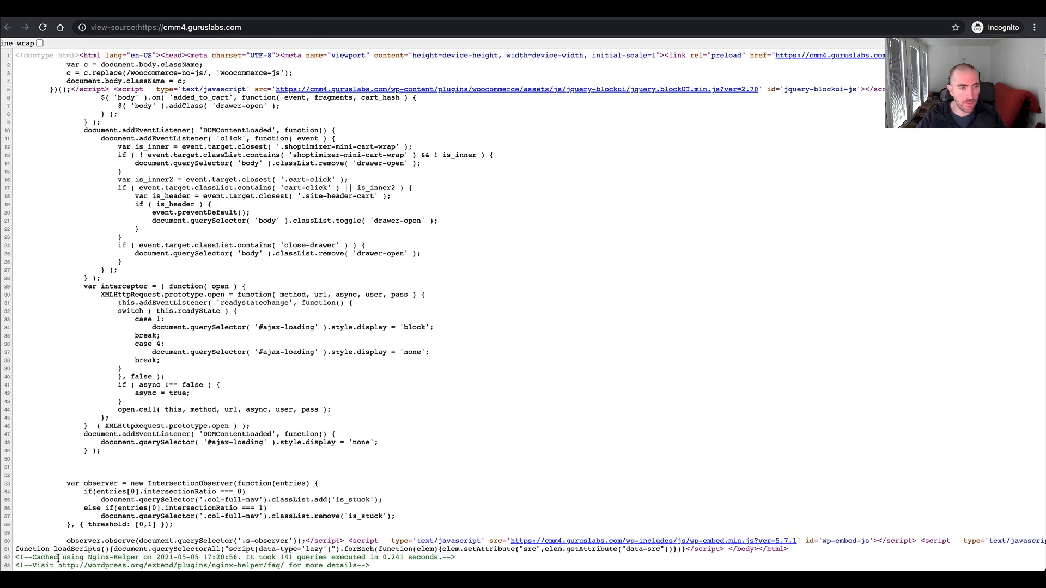
{"action": "left_click_drag", "start_coordinate": [39, 557], "coordinate": [118, 557]}
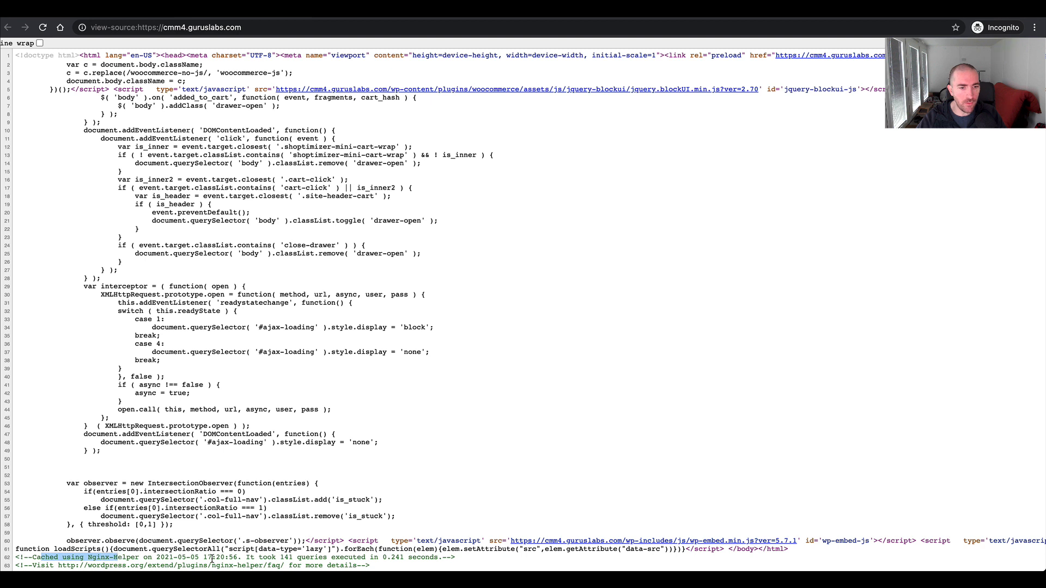
{"action": "left_click_drag", "start_coordinate": [275, 556], "coordinate": [197, 559]}
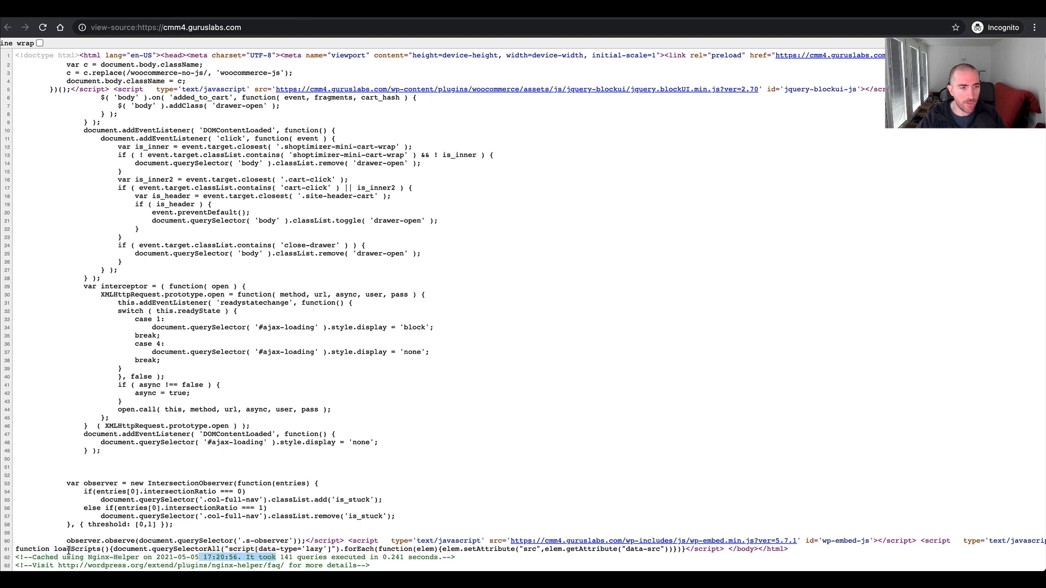
{"action": "left_click_drag", "start_coordinate": [51, 557], "coordinate": [288, 557]}
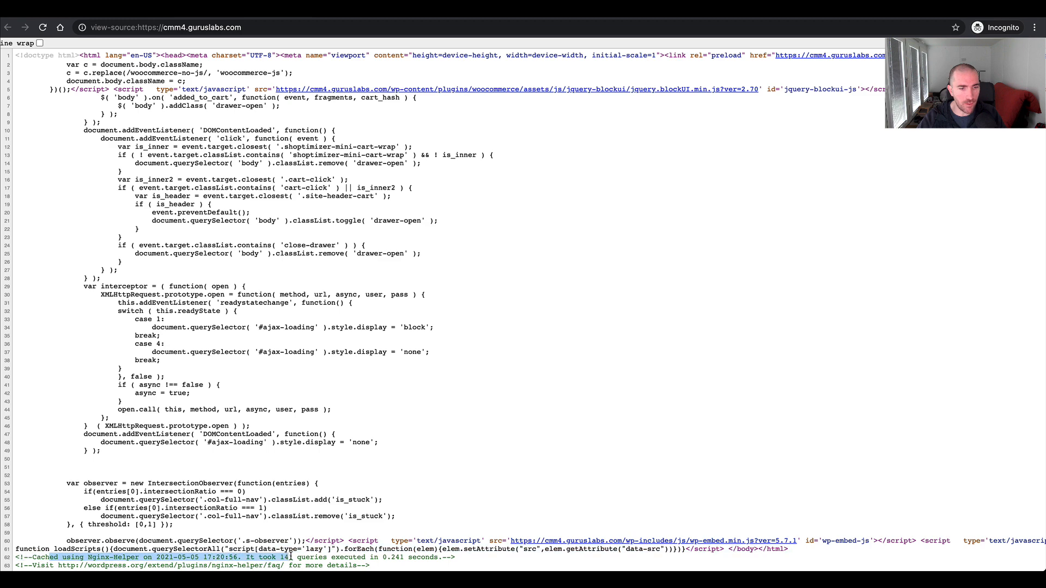
{"action": "key", "text": "super+w"}
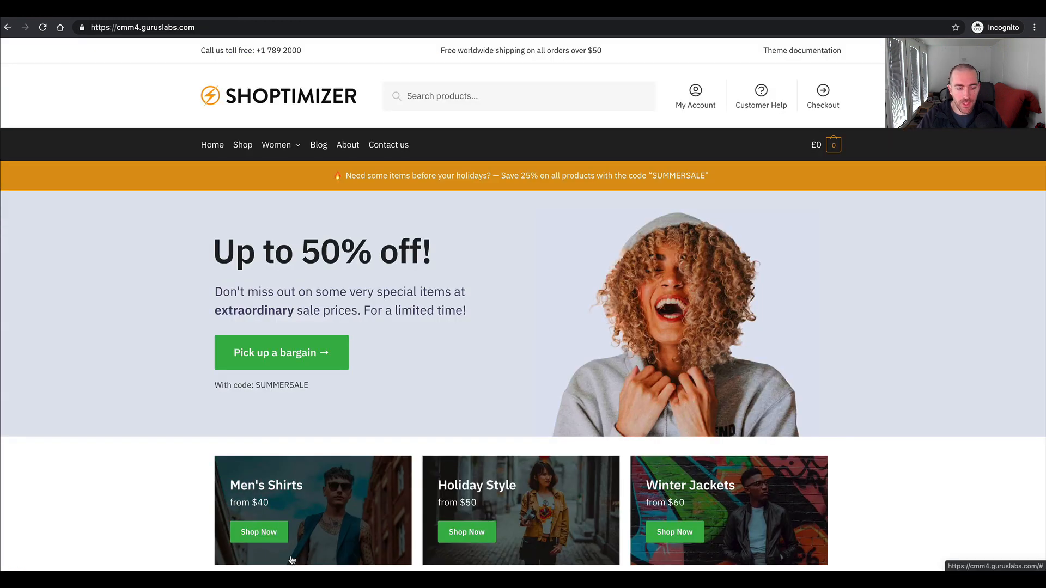
- Reload the homepage with the developer tools' network log open, inspect the cmm4.guruslabs.com document's headers, and close the tools
{"action": "key", "text": "super+alt+i"}
{"action": "key", "text": "super+r"}
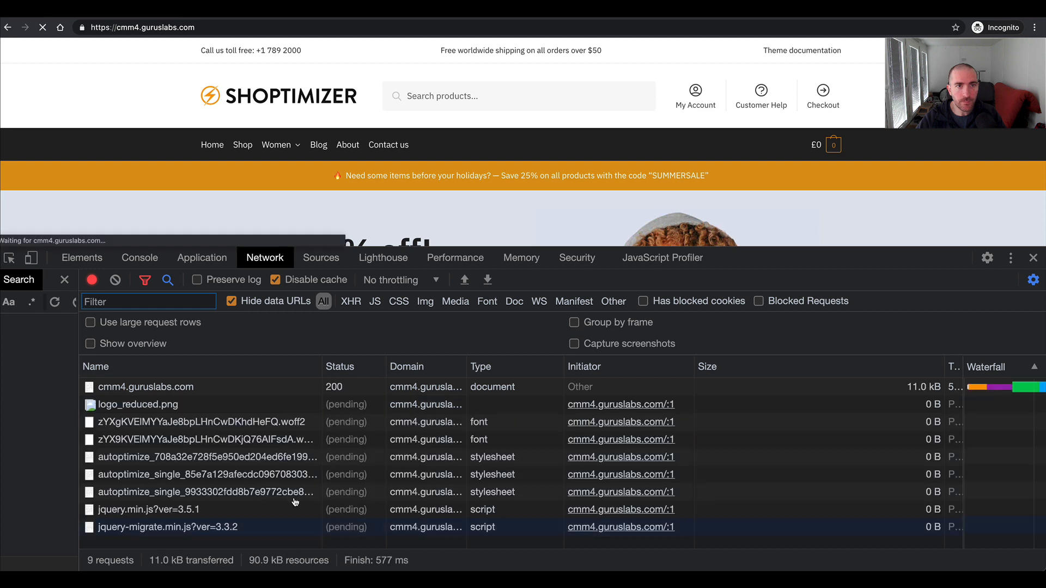
{"action": "left_click", "coordinate": [270, 388]}
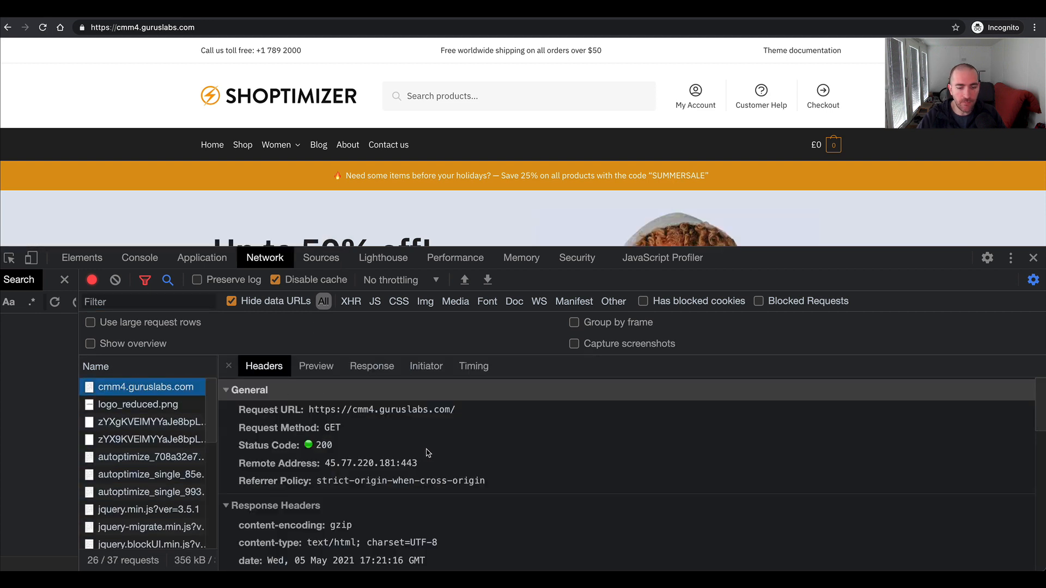
{"action": "key", "text": "super+alt+i"}
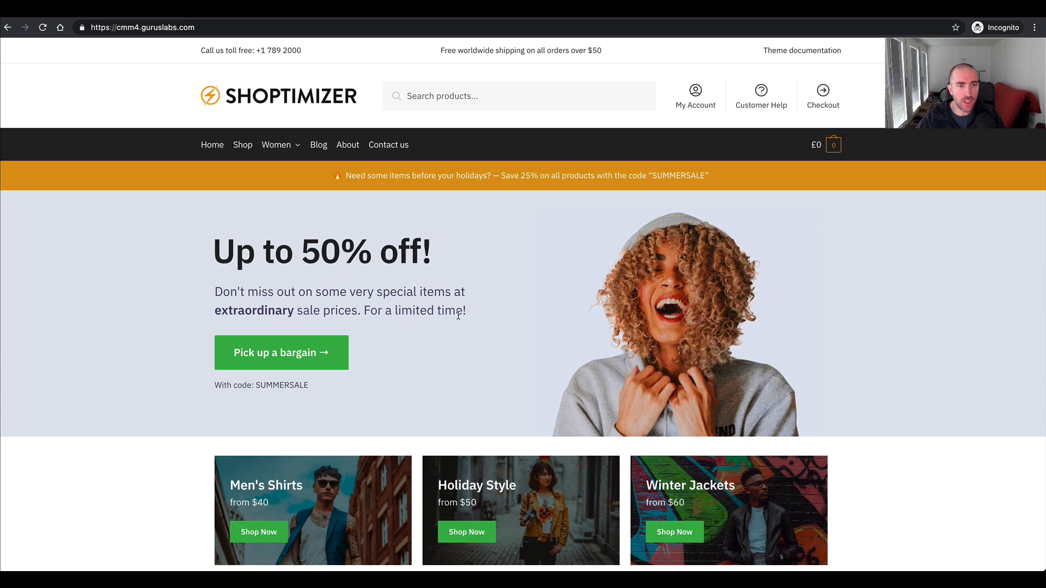
- Switch to the browser window with the WebPageTest results and search Google for "google pagespeed insights" in a new tab
{"action": "key", "text": "ctrl+Right"}
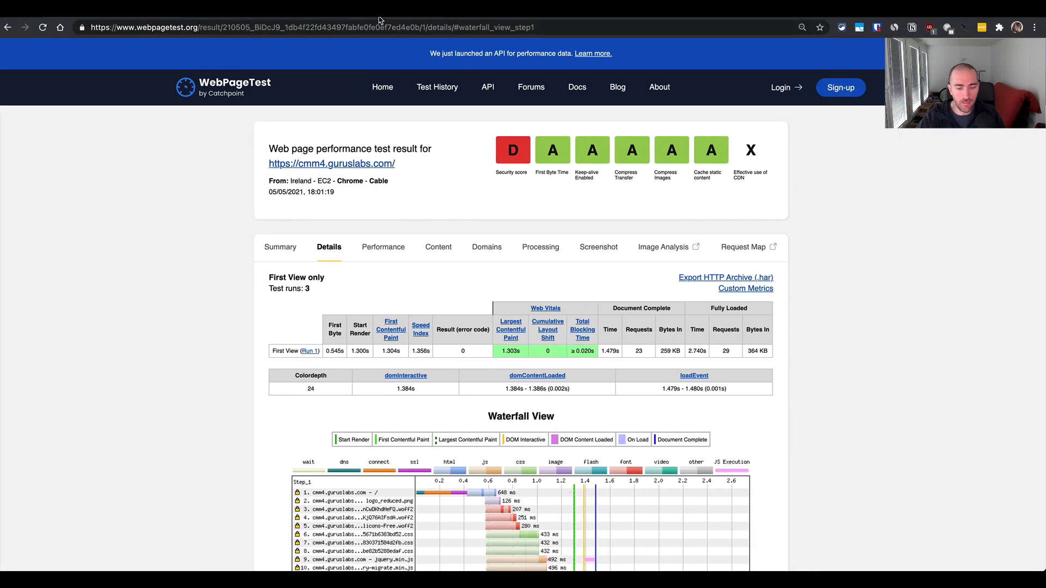
{"action": "key", "text": "super+t"}
{"action": "type", "text": "google pagespeed insights"}
{"action": "key", "text": "Return"}
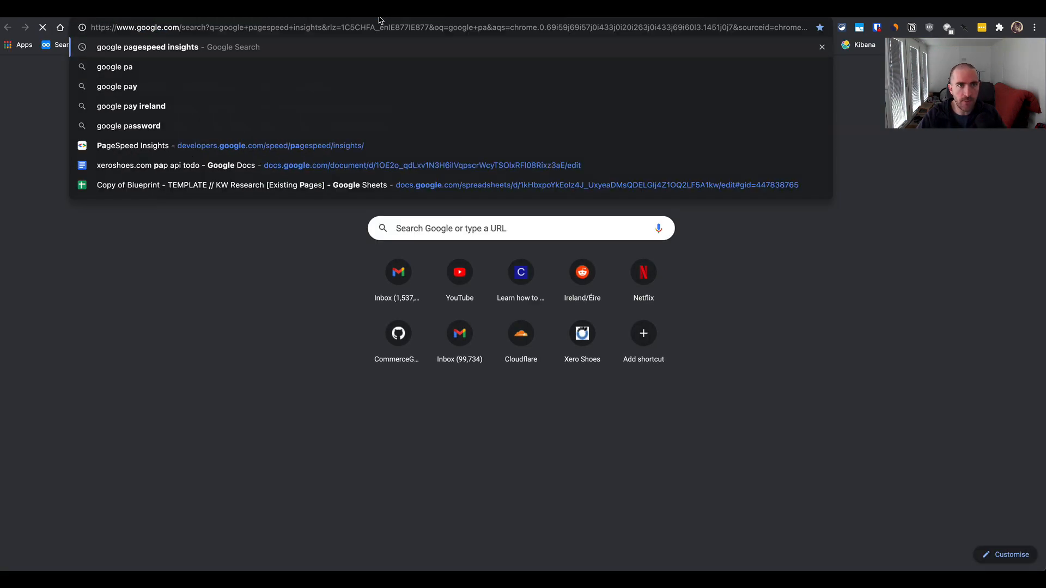
{"action": "key", "text": "ctrl+Left"}
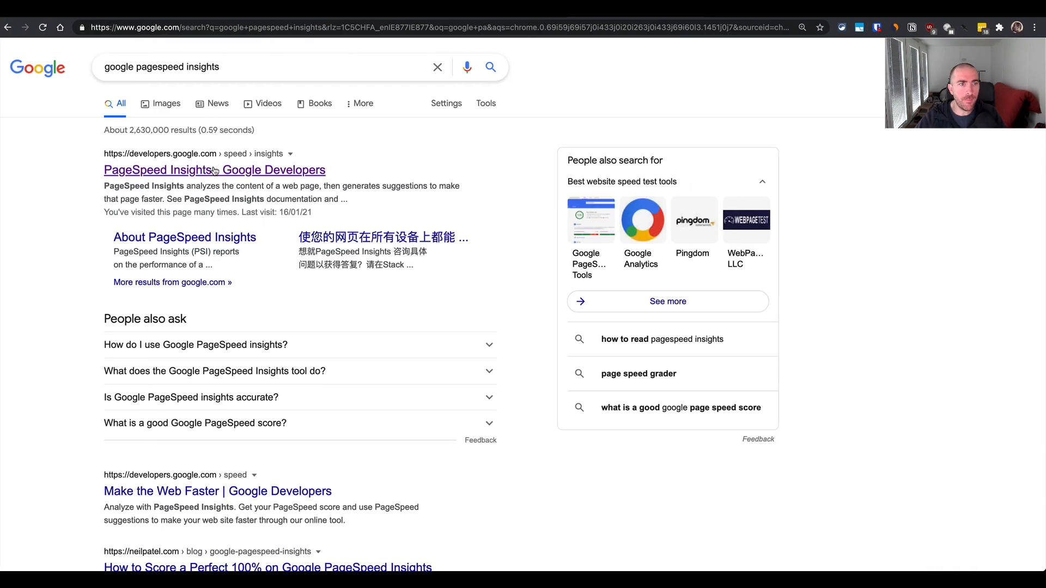
{"action": "left_click", "coordinate": [213, 170]}
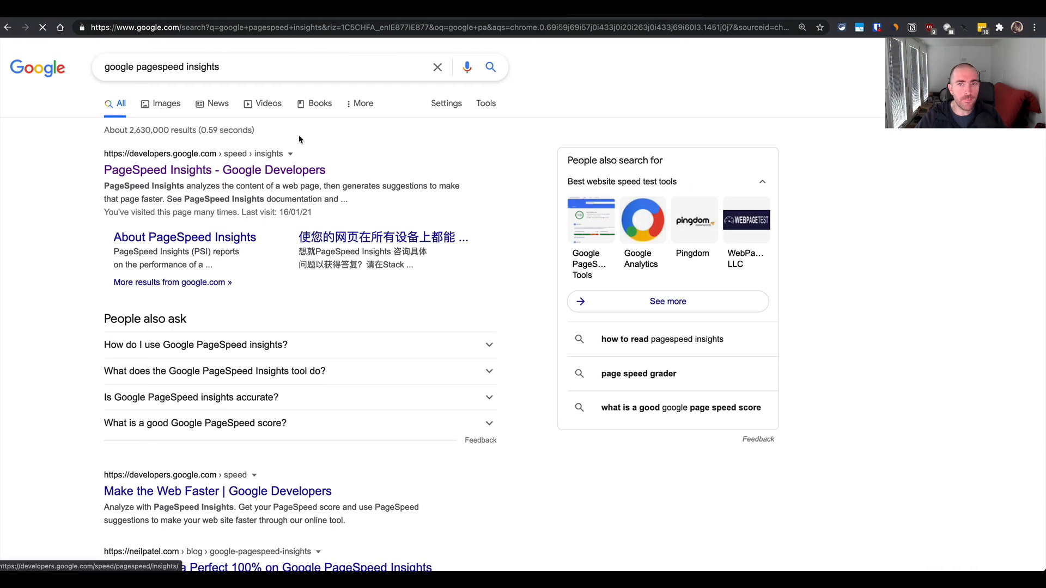
{"action": "left_click", "coordinate": [358, 143]}
{"action": "key", "text": "super+v"}
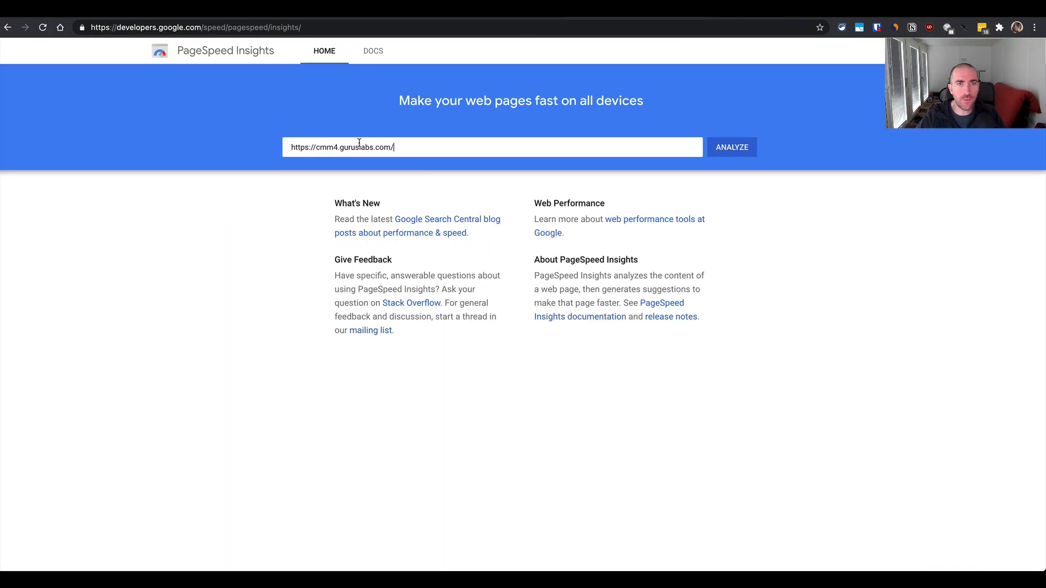
{"action": "key", "text": "Return"}
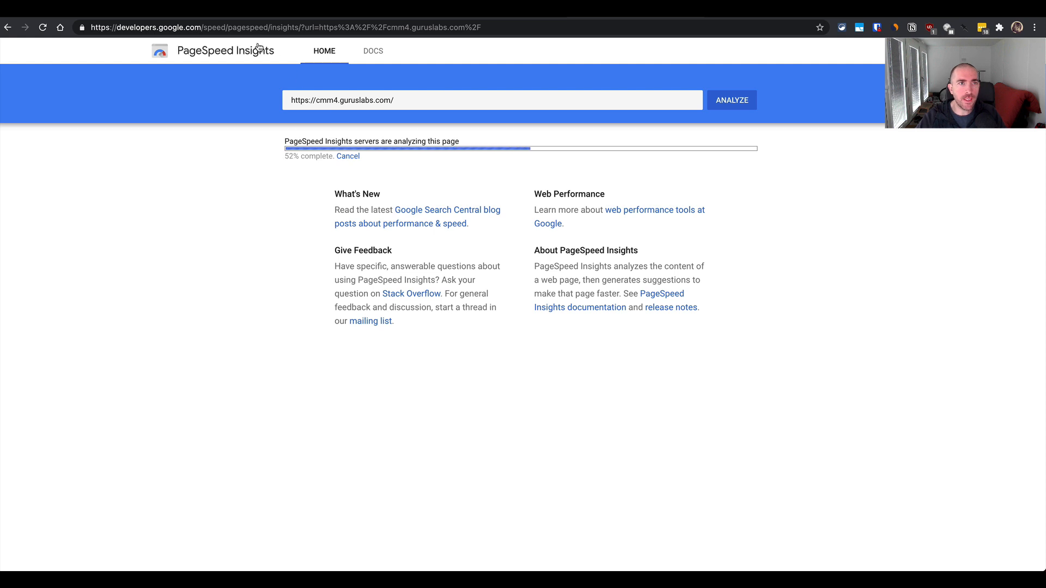
- While the analysis runs, review the WebPageTest result for cmm4.guruslabs.com, examining the Web Vitals metrics and the waterfall view
{"action": "left_click", "coordinate": [141, 18]}
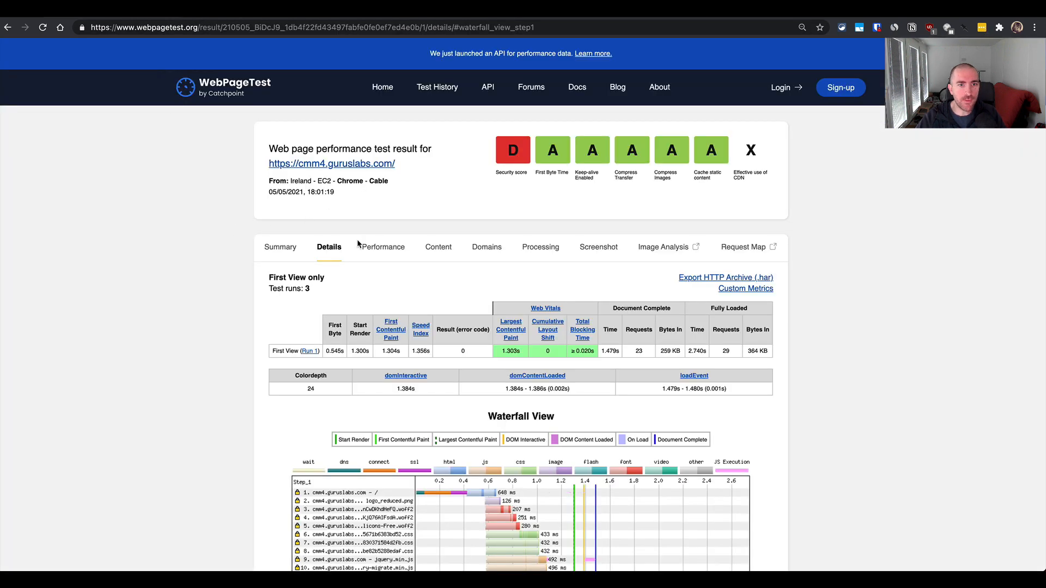
{"action": "scroll", "coordinate": [355, 409], "scroll_direction": "down", "scroll_amount": 2}
{"action": "scroll", "coordinate": [436, 354], "scroll_direction": "up", "scroll_amount": 2}
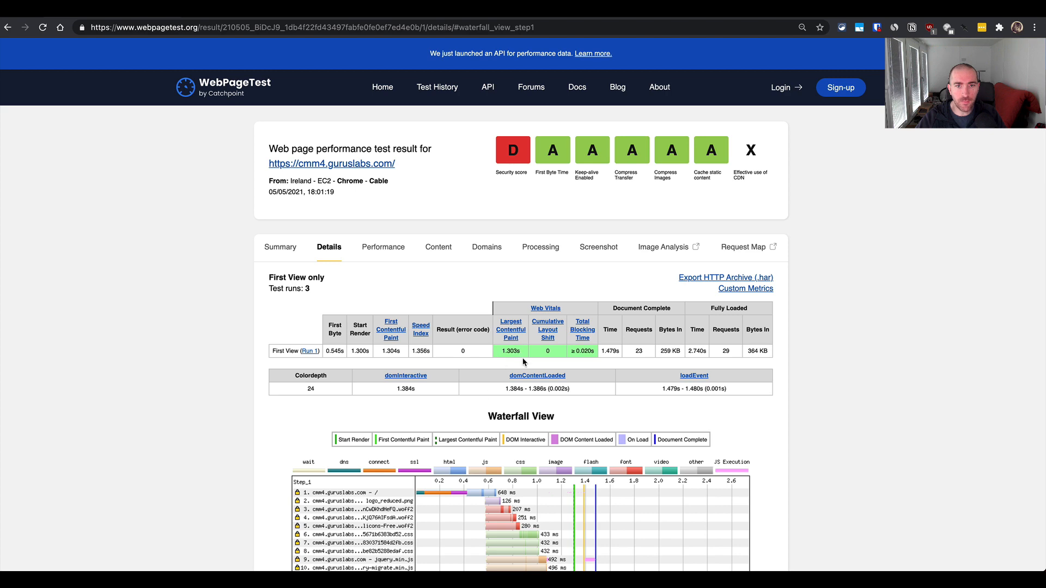
{"action": "scroll", "coordinate": [465, 443], "scroll_direction": "down", "scroll_amount": 7}
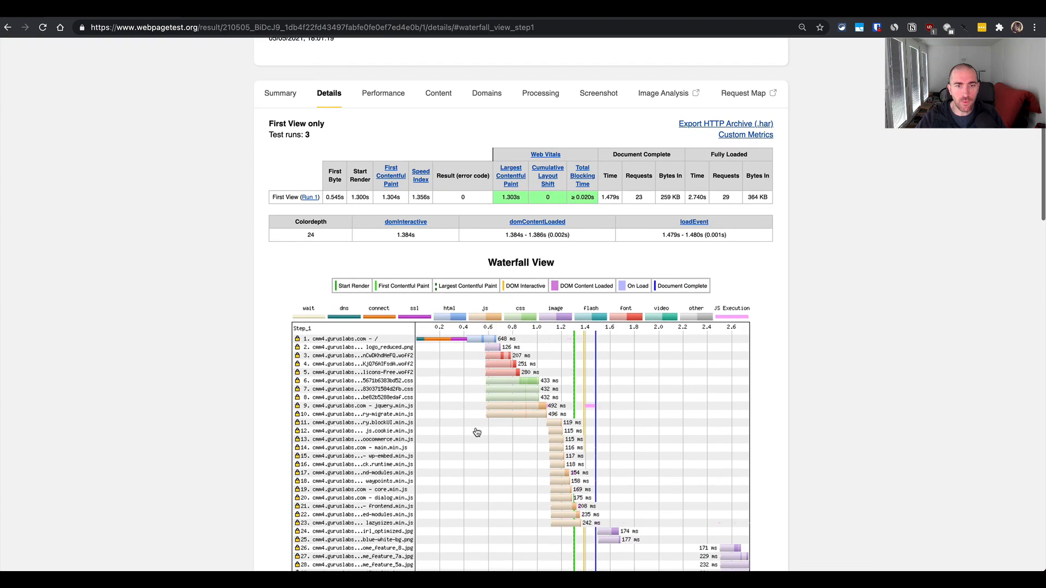
{"action": "scroll", "coordinate": [519, 285], "scroll_direction": "up", "scroll_amount": 5}
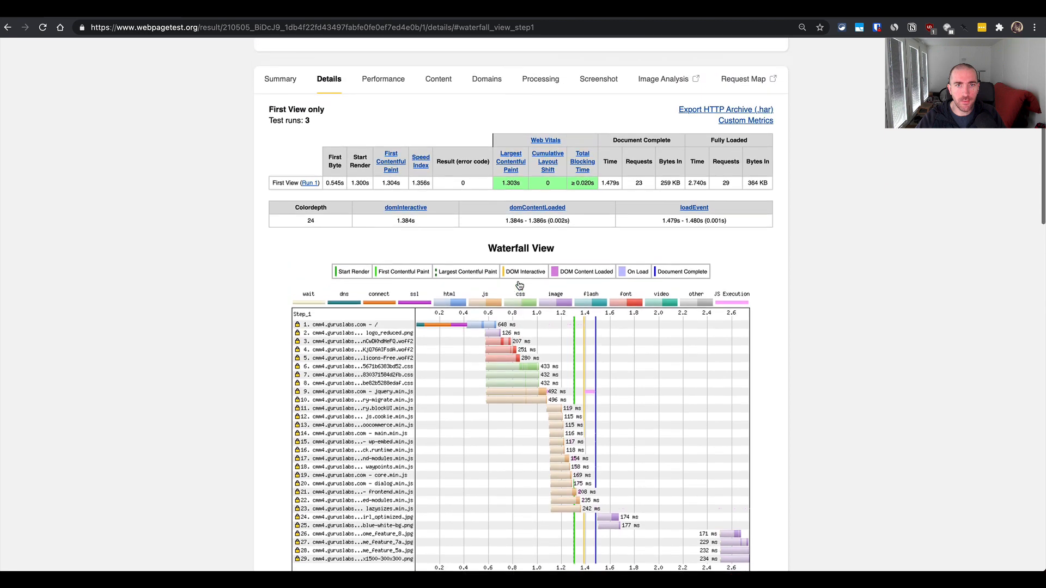
- Return to the PageSpeed Insights mobile report and examine the score, the Largest Contentful Paint in the lab data, and the opportunities
{"action": "key", "text": "ctrl+Tab"}
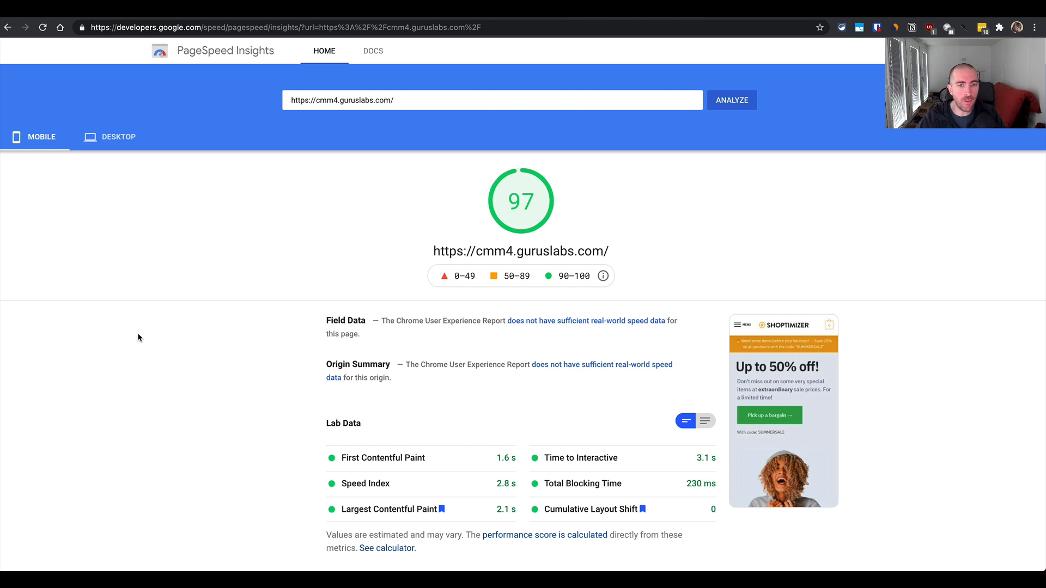
{"action": "scroll", "coordinate": [138, 338], "scroll_direction": "down", "scroll_amount": 2}
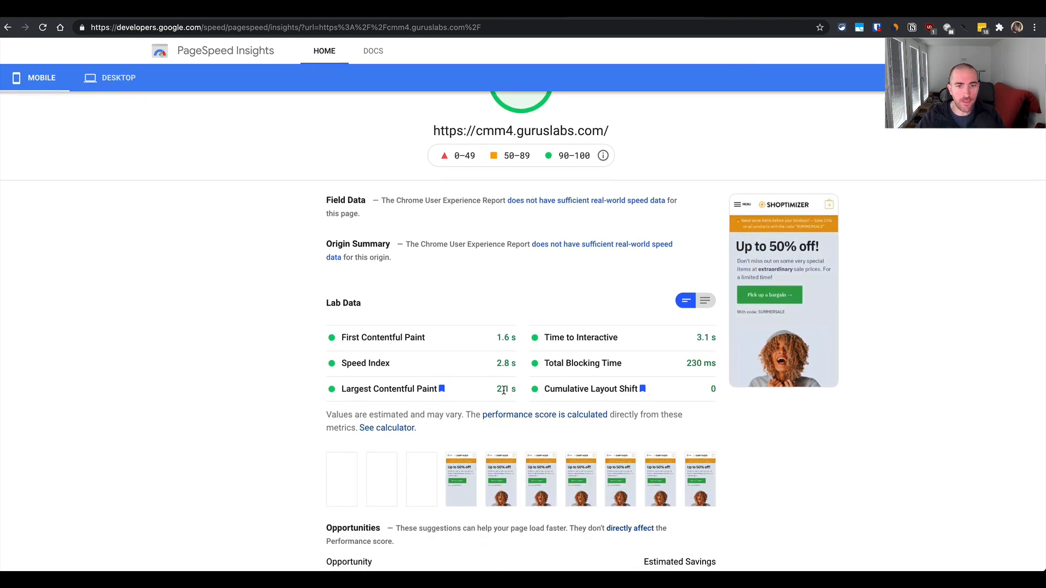
{"action": "mouse_move", "coordinate": [495, 393]}
{"action": "left_mouse_down"}
{"action": "mouse_move", "coordinate": [510, 390]}
{"action": "mouse_move", "coordinate": [476, 390]}
{"action": "left_mouse_up"}
{"action": "left_click", "coordinate": [510, 390]}
{"action": "left_click", "coordinate": [485, 394]}
{"action": "scroll", "coordinate": [476, 391], "scroll_direction": "down", "scroll_amount": 2}
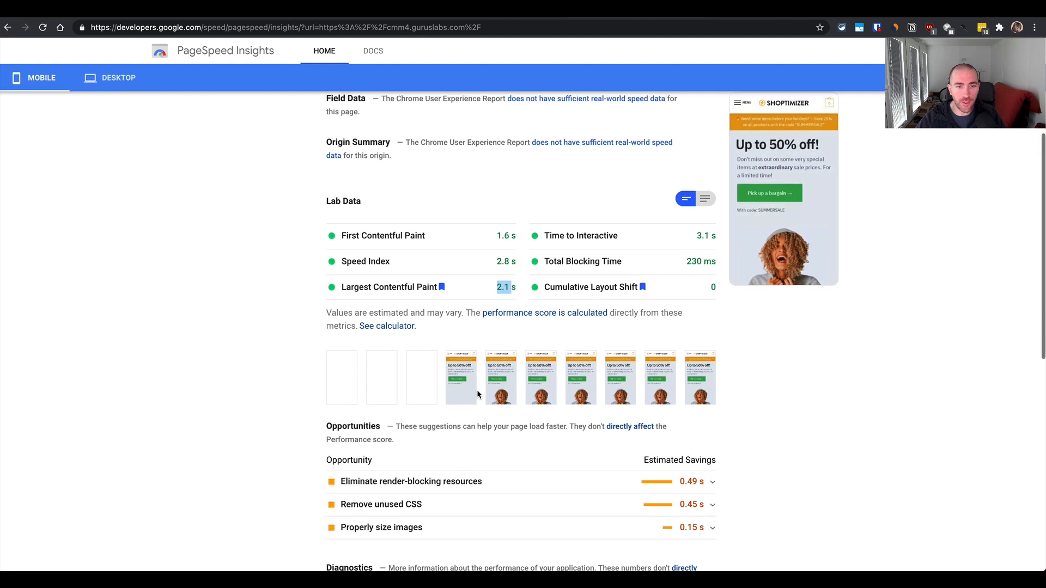
{"action": "scroll", "coordinate": [477, 394], "scroll_direction": "up", "scroll_amount": 4}
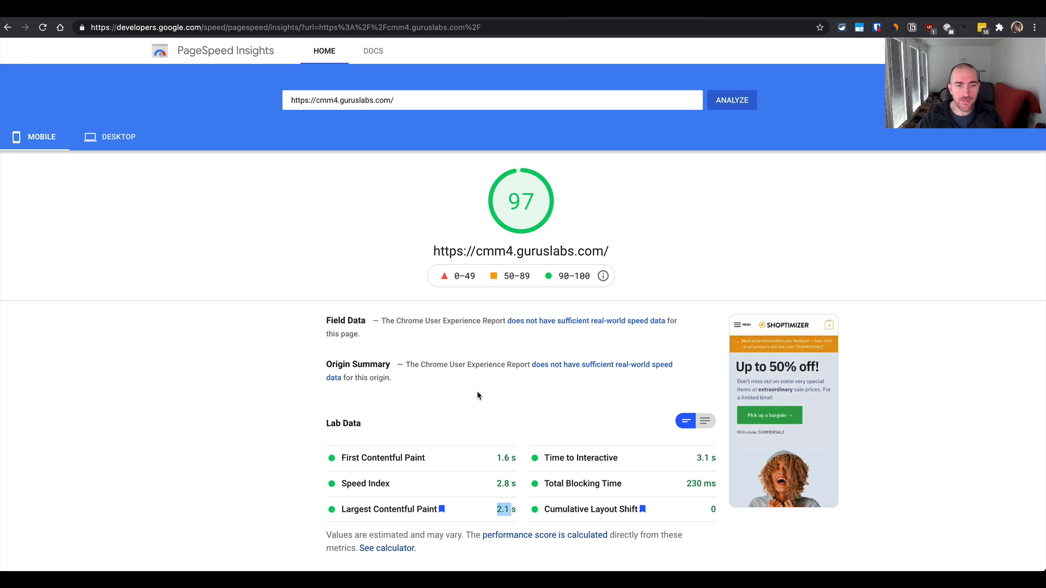
{"action": "left_click", "coordinate": [477, 391]}
{"action": "scroll", "coordinate": [402, 417], "scroll_direction": "down", "scroll_amount": 3}
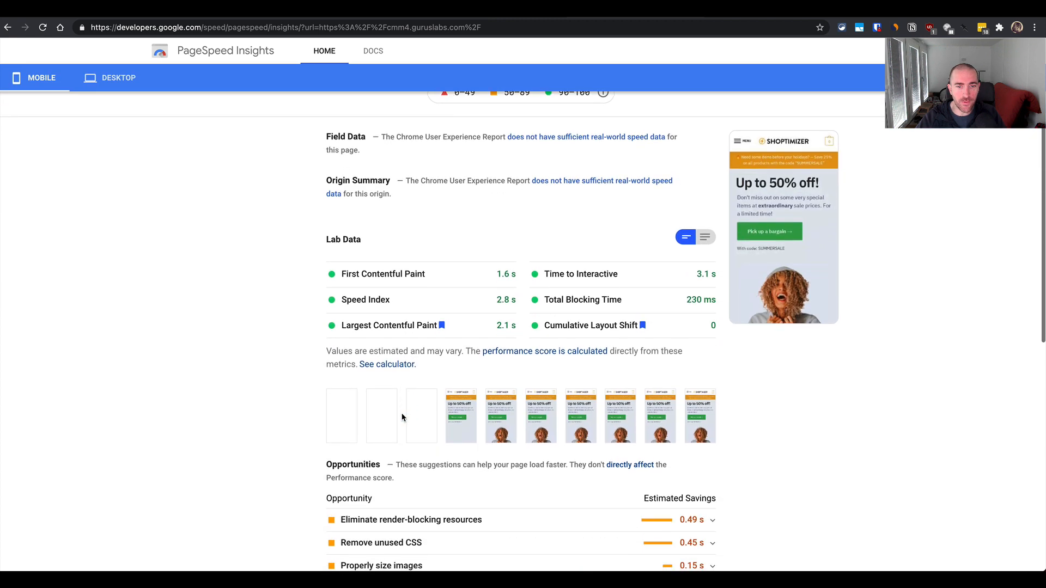
- Return to the WordPress admin, look through the installed plugins, and open the page for adding new plugins
{"action": "key", "text": "ctrl+Left"}
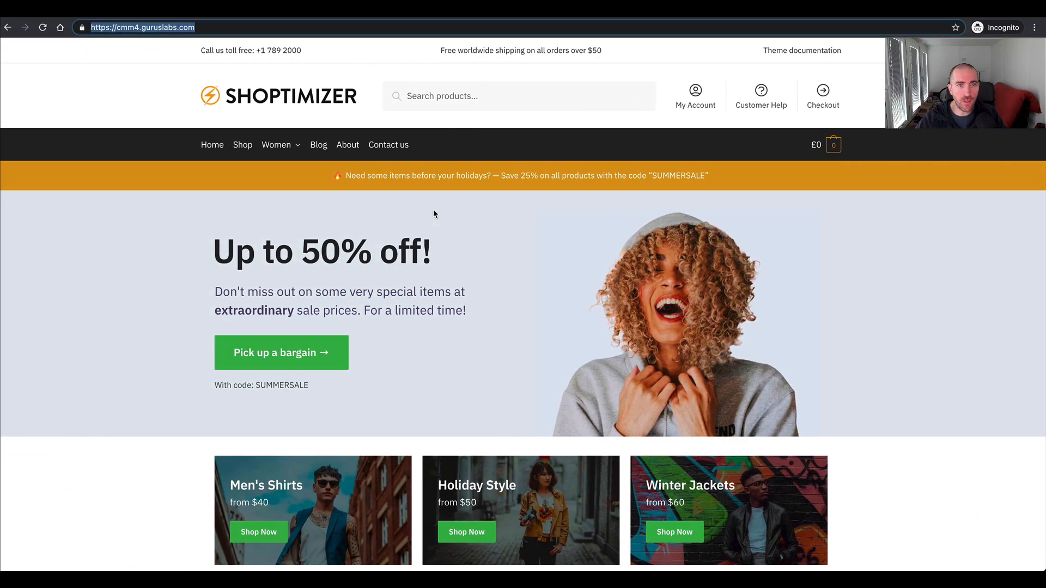
{"action": "key", "text": "super+grave"}
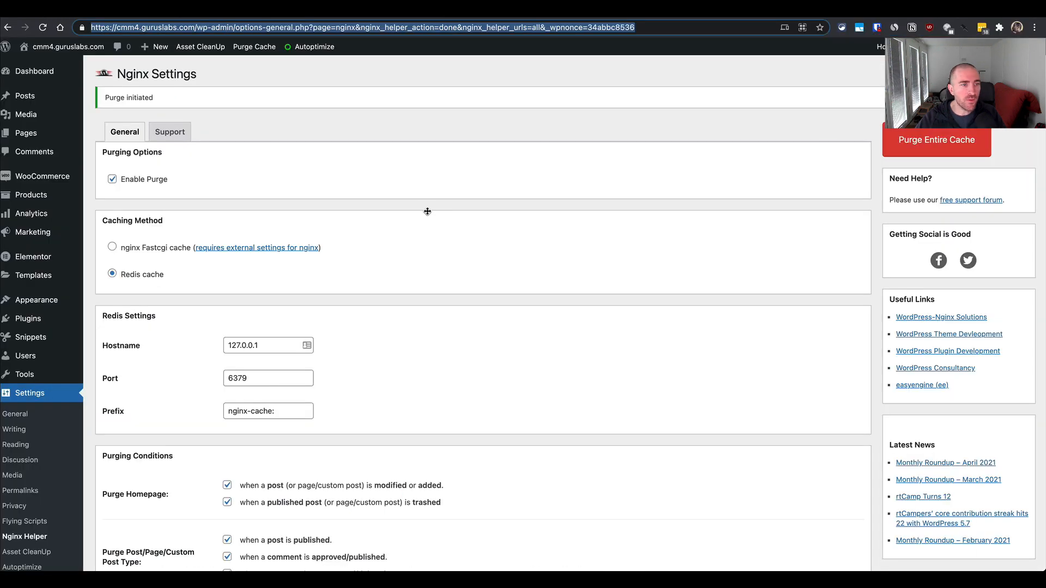
{"action": "left_click", "coordinate": [48, 325]}
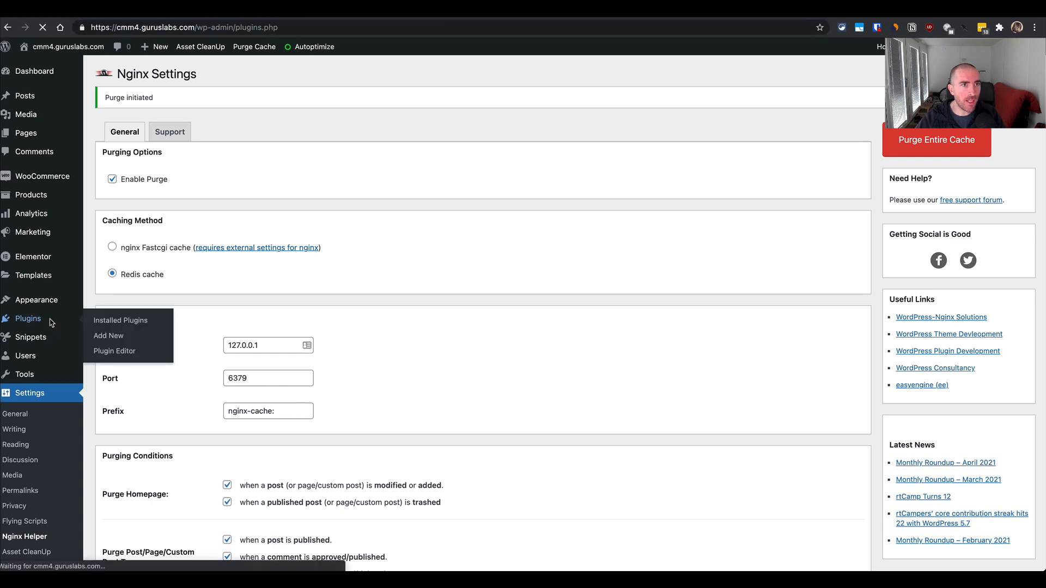
{"action": "scroll", "coordinate": [166, 279], "scroll_direction": "down", "scroll_amount": 5}
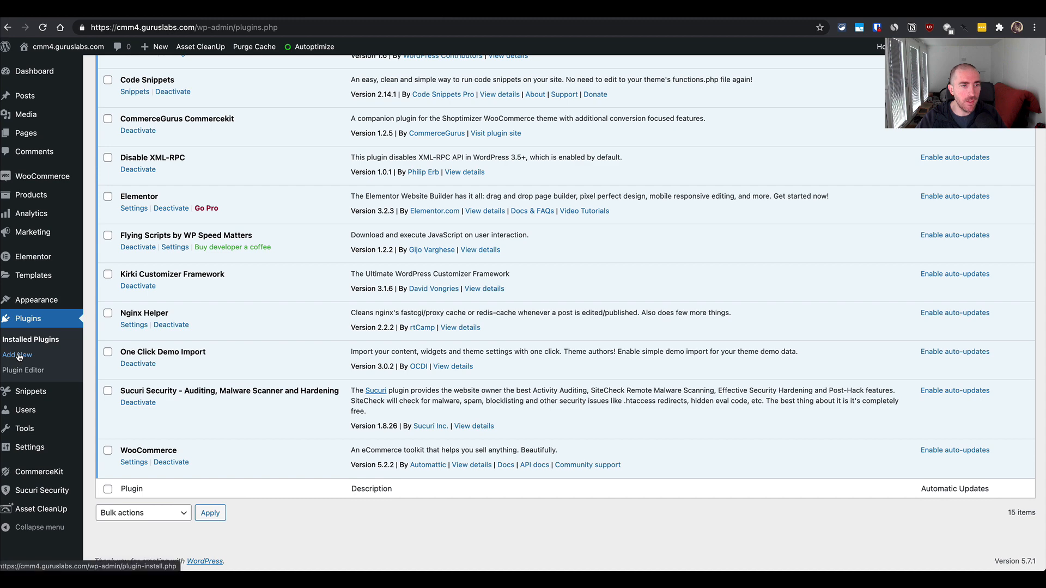
{"action": "left_click", "coordinate": [18, 356]}
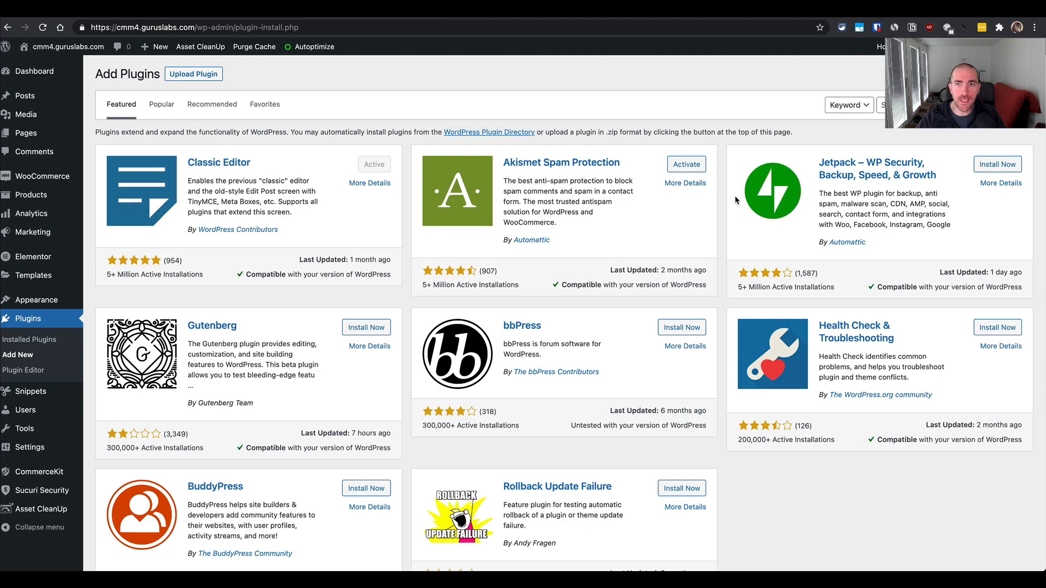
- Search the plugin directory for "webp express", then install and activate the WebP Express plugin
{"action": "left_click", "coordinate": [931, 105]}
{"action": "type", "text": "webp"}
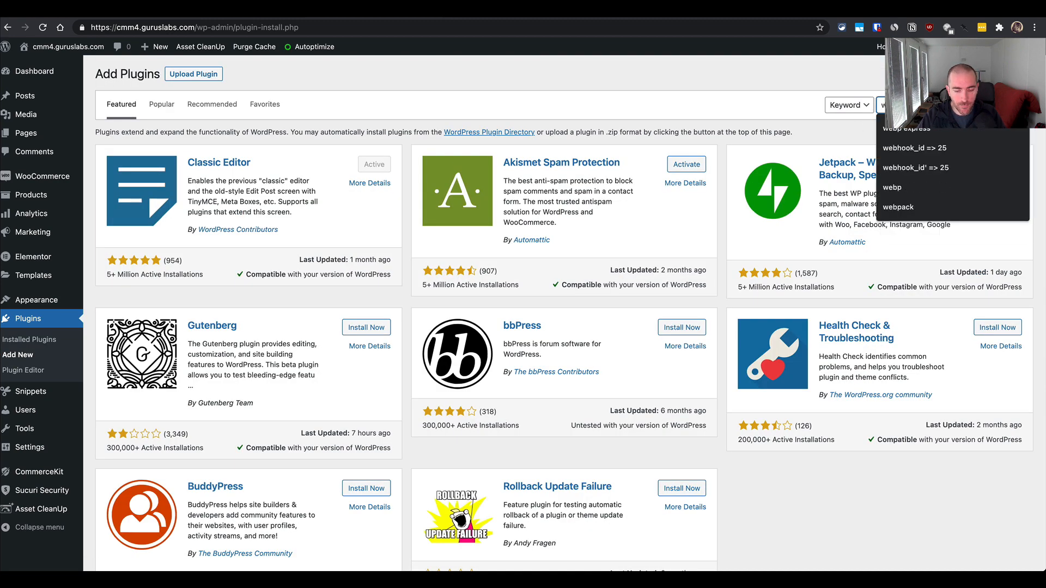
{"action": "type", "text": "ess"}
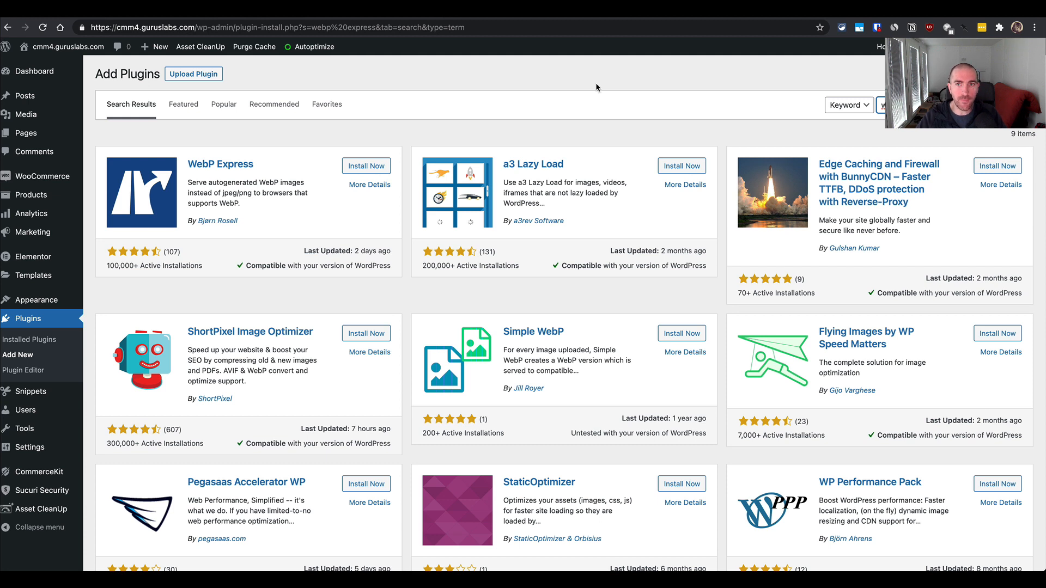
{"action": "left_click", "coordinate": [373, 170]}
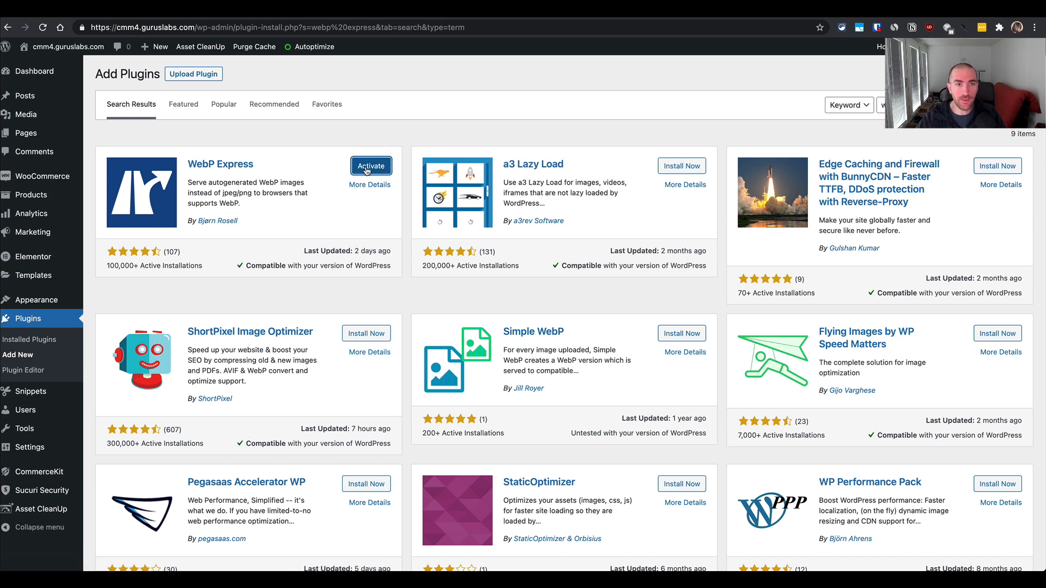
{"action": "left_click", "coordinate": [368, 170]}
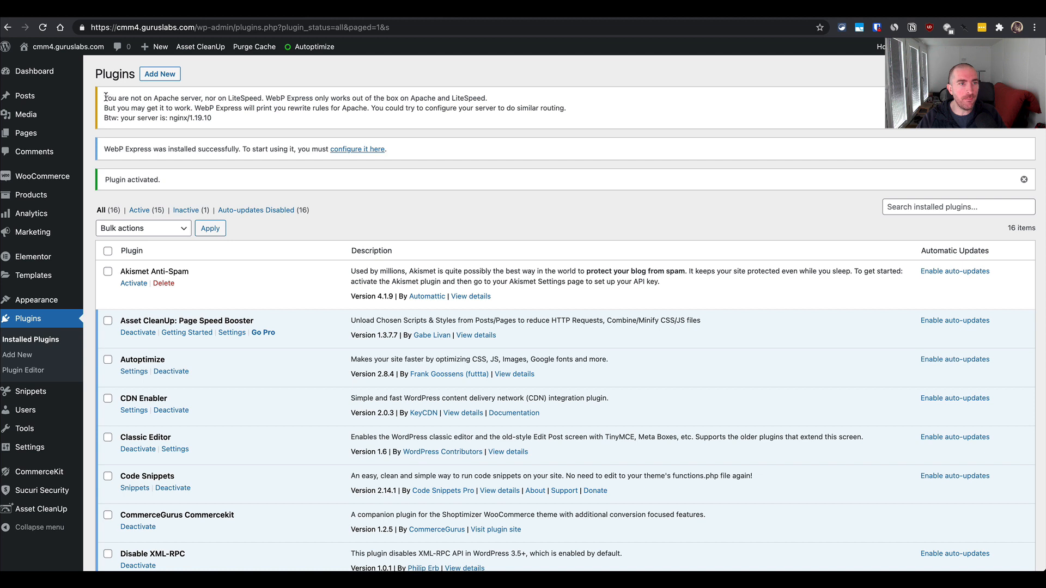
- Read the WebP Express notice about server compatibility and open the plugin's configuration page
{"action": "left_click_drag", "start_coordinate": [105, 97], "coordinate": [422, 123]}
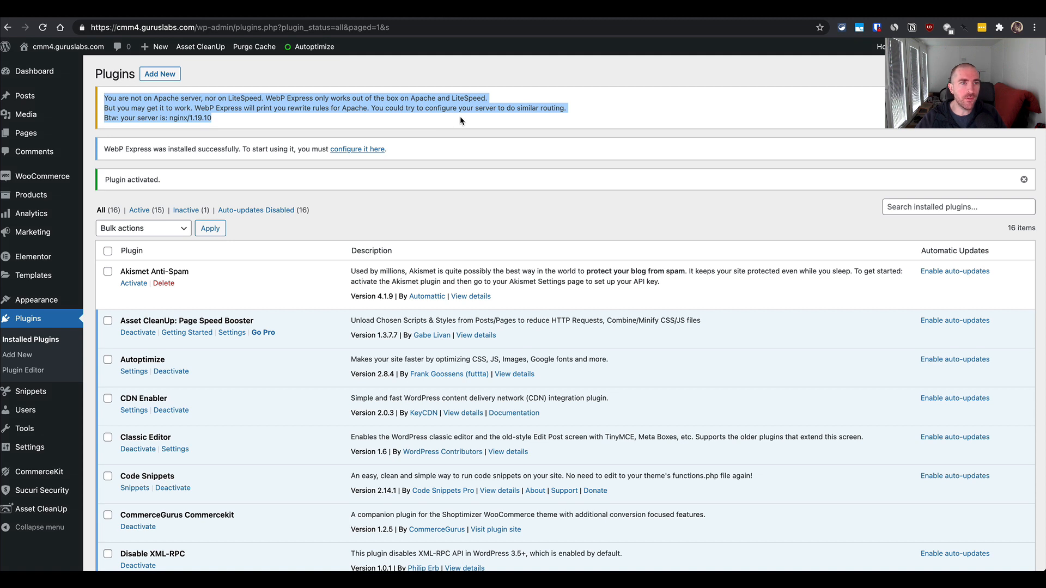
{"action": "left_click", "coordinate": [435, 107]}
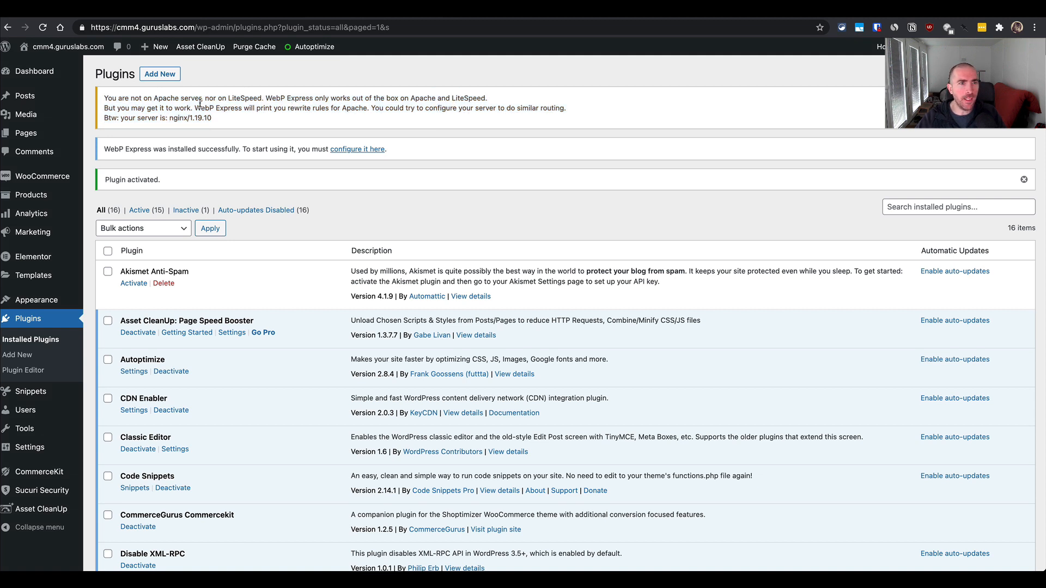
{"action": "left_click_drag", "start_coordinate": [189, 107], "coordinate": [248, 107]}
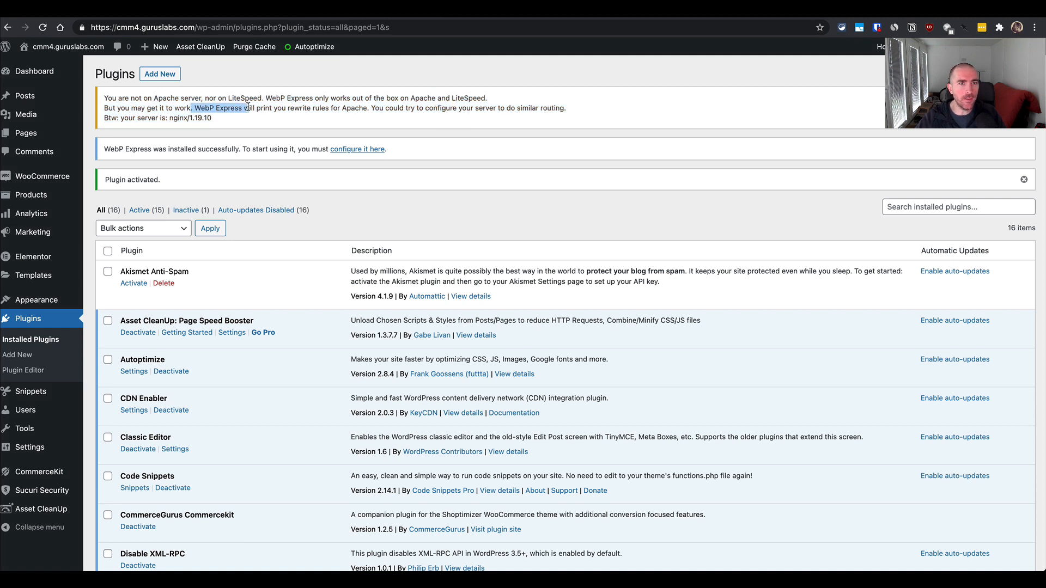
{"action": "left_click", "coordinate": [304, 115]}
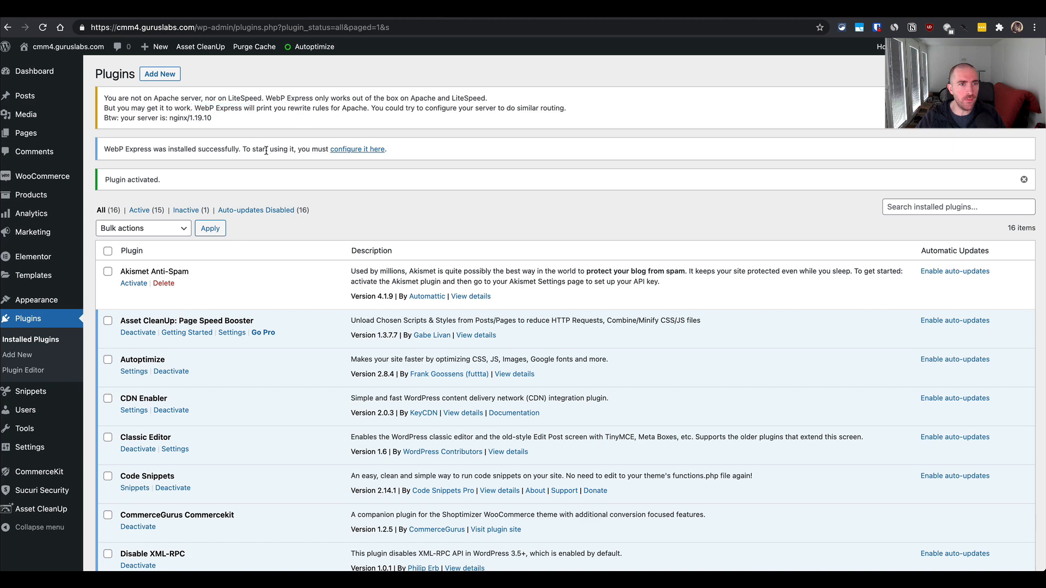
{"action": "left_click", "coordinate": [366, 150]}
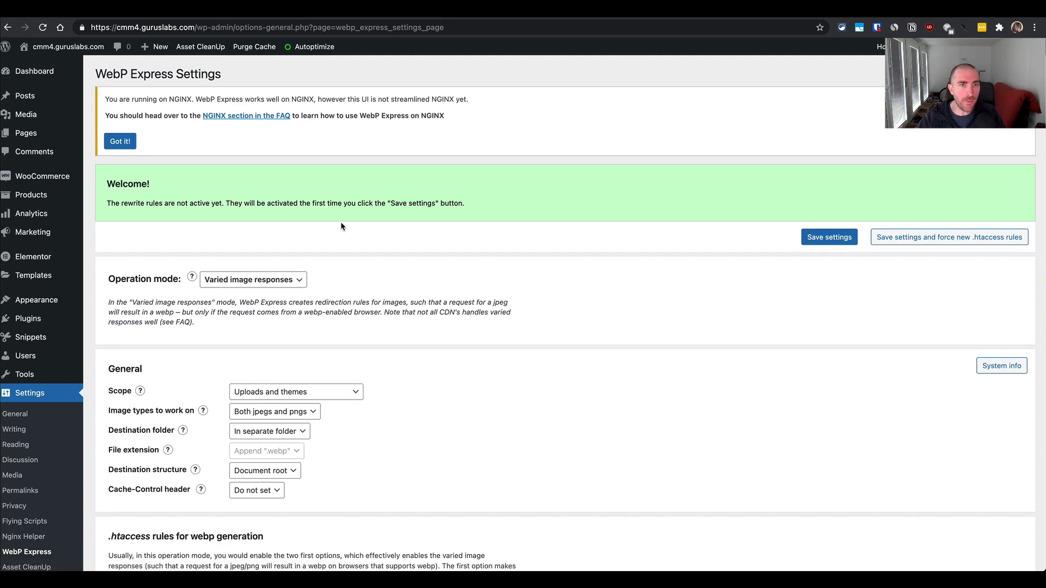
- Open the NGINX section of the WebP Express FAQ, examine the recommended try_files rules, and return to the plugin settings
{"action": "left_click", "coordinate": [267, 116]}
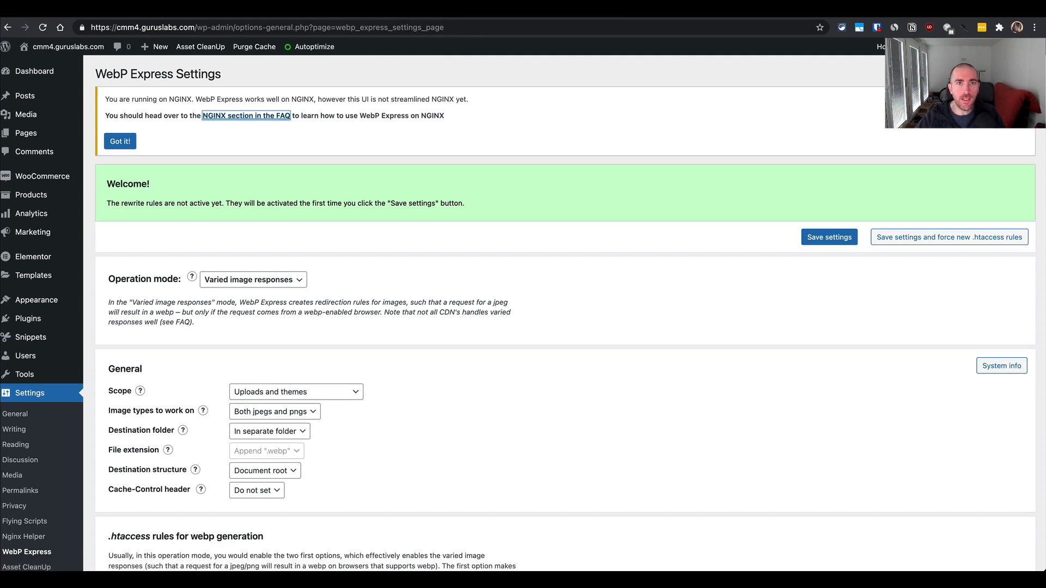
{"action": "scroll", "coordinate": [357, 375], "scroll_direction": "down", "scroll_amount": 10}
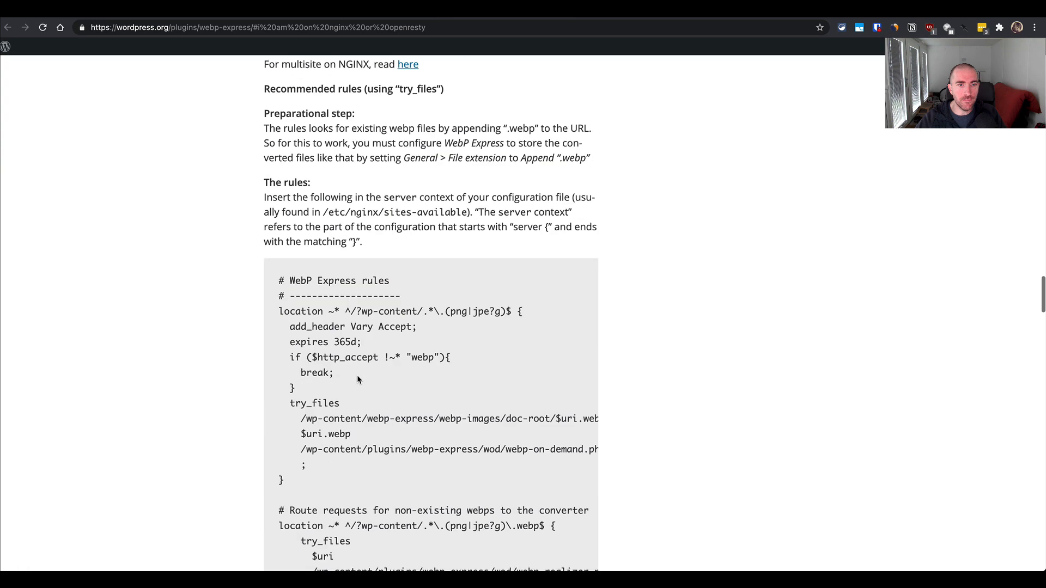
{"action": "scroll", "coordinate": [357, 375], "scroll_direction": "up", "scroll_amount": 6}
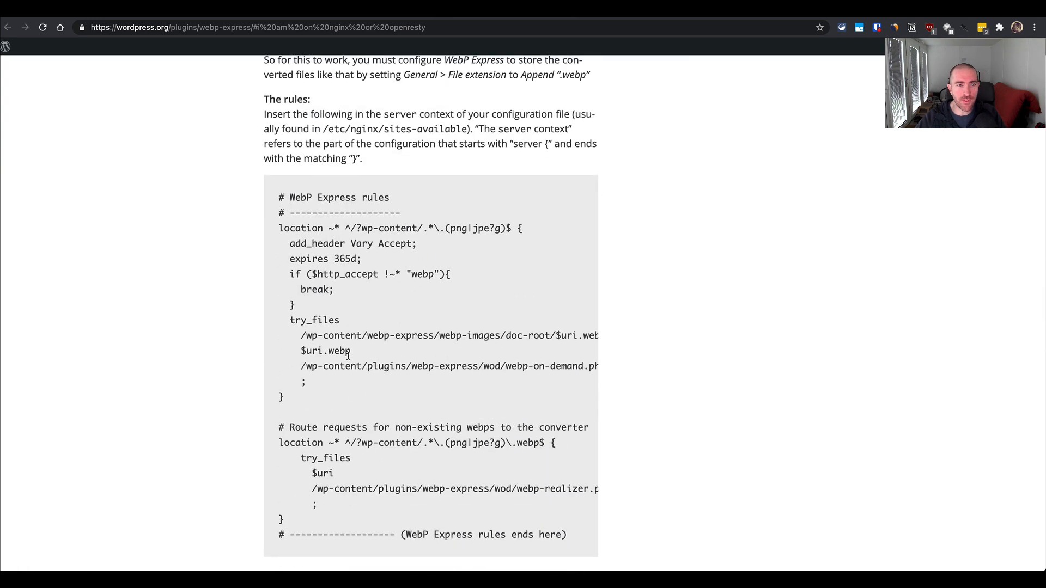
{"action": "scroll", "coordinate": [353, 347], "scroll_direction": "down", "scroll_amount": 1}
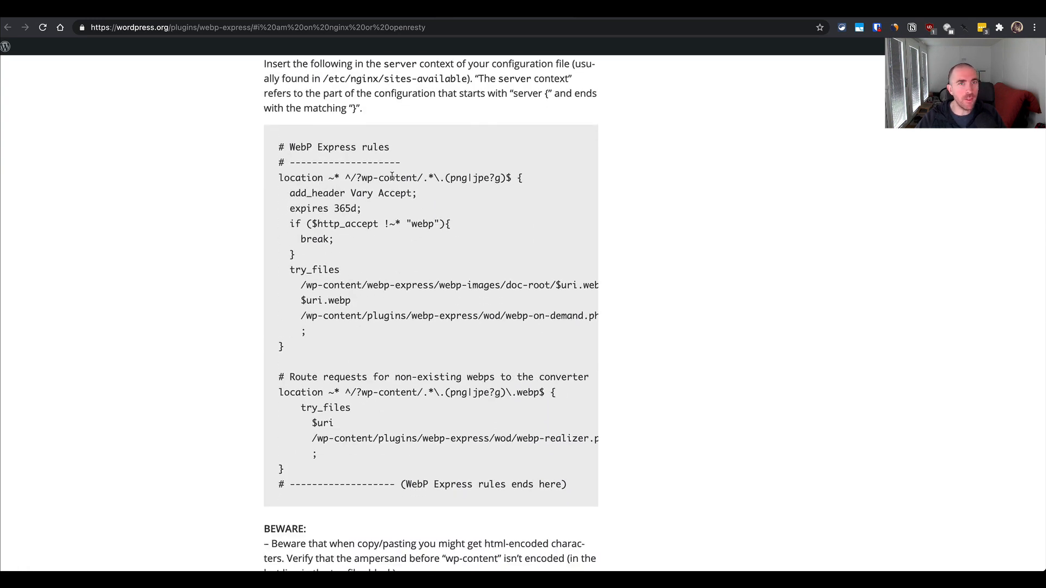
{"action": "left_click", "coordinate": [372, 10]}
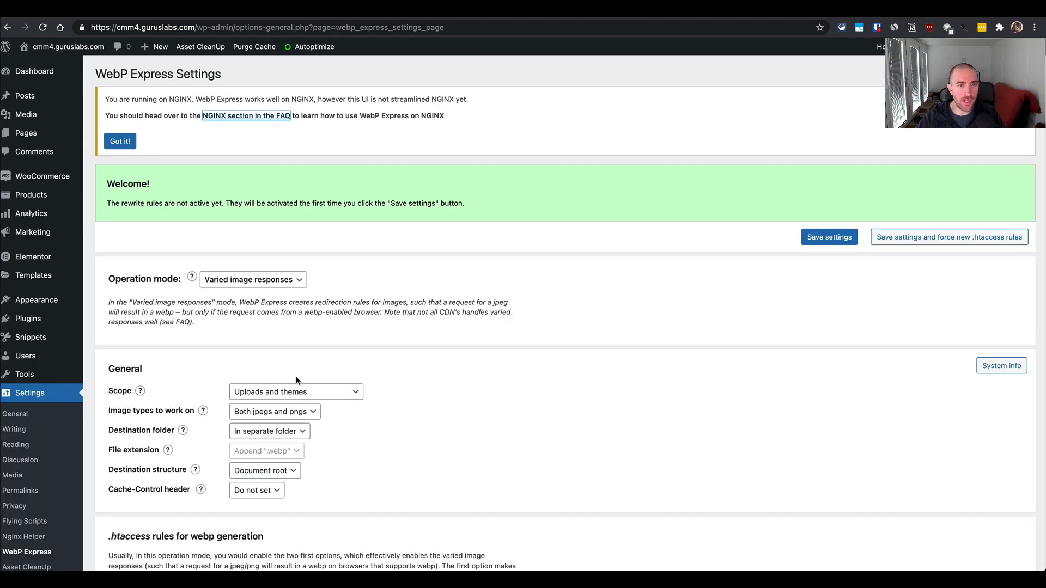
- Dismiss the NGINX notice on the WebP Express settings page
{"action": "scroll", "coordinate": [332, 358], "scroll_direction": "down", "scroll_amount": 2}
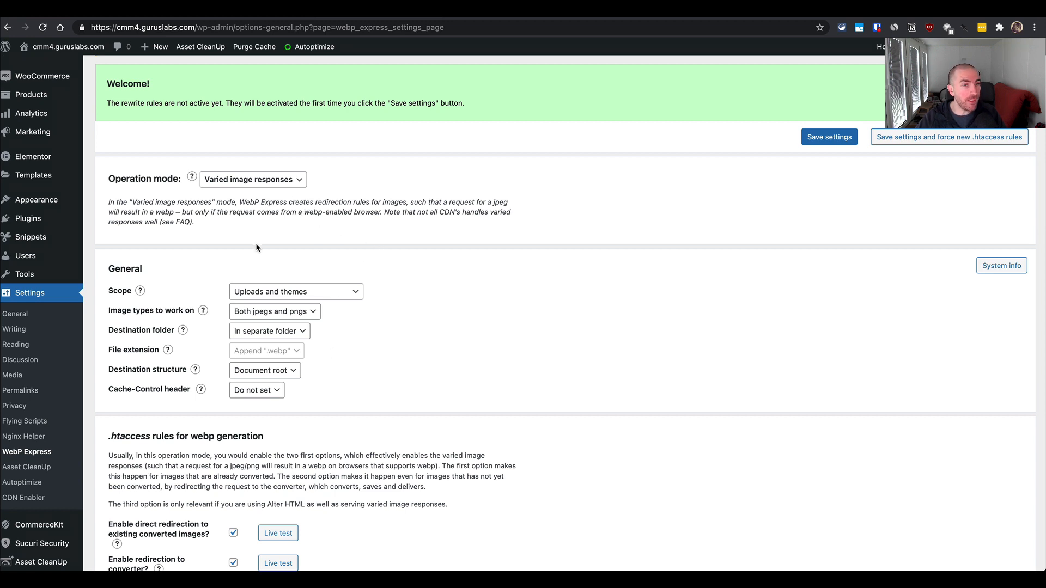
{"action": "scroll", "coordinate": [257, 248], "scroll_direction": "up", "scroll_amount": 3}
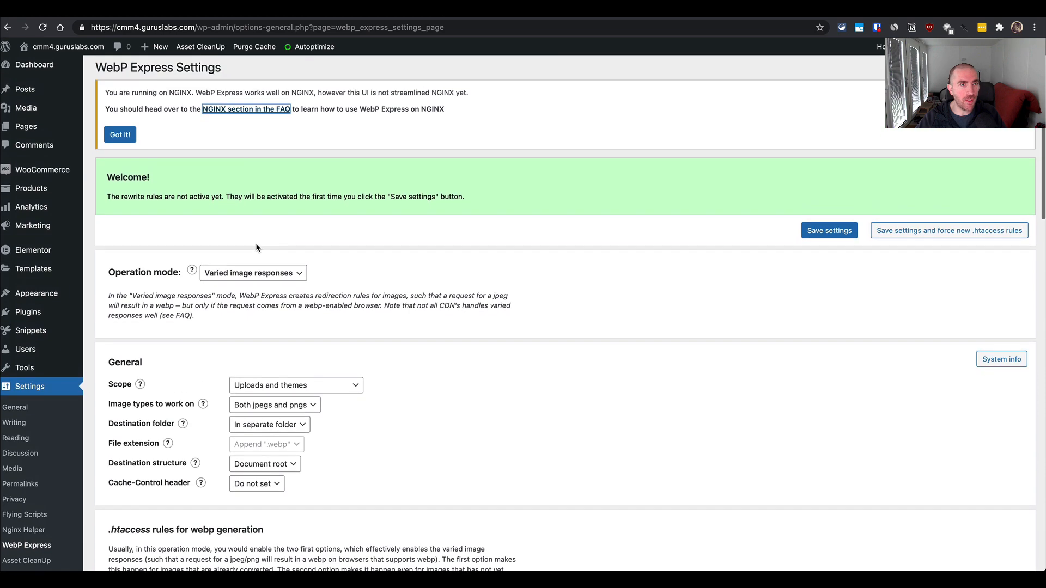
{"action": "left_click", "coordinate": [125, 142]}
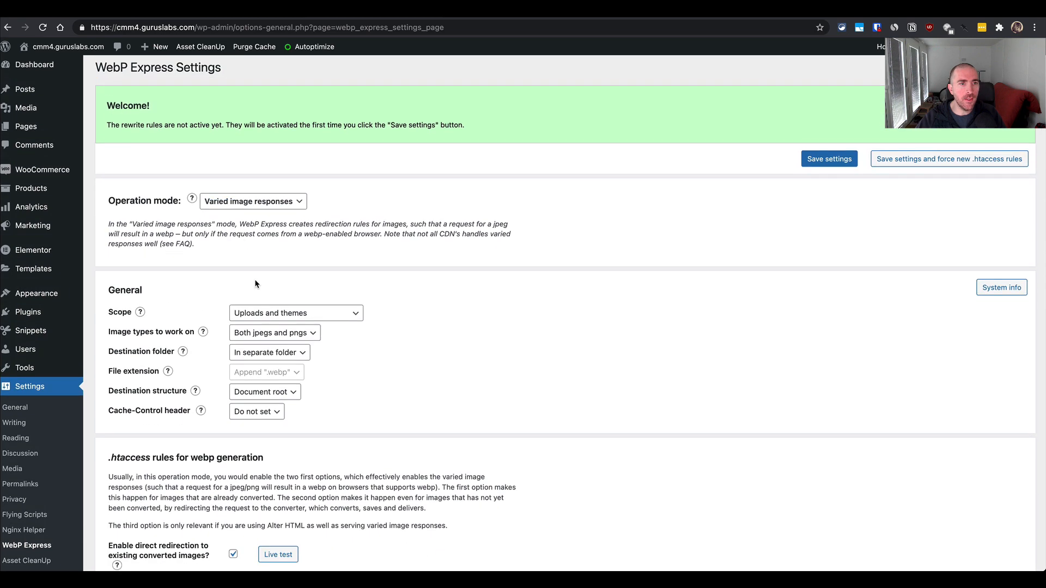
- Set the destination folder to Mingled in the General settings of WebP Express
{"action": "scroll", "coordinate": [259, 270], "scroll_direction": "down", "scroll_amount": 3}
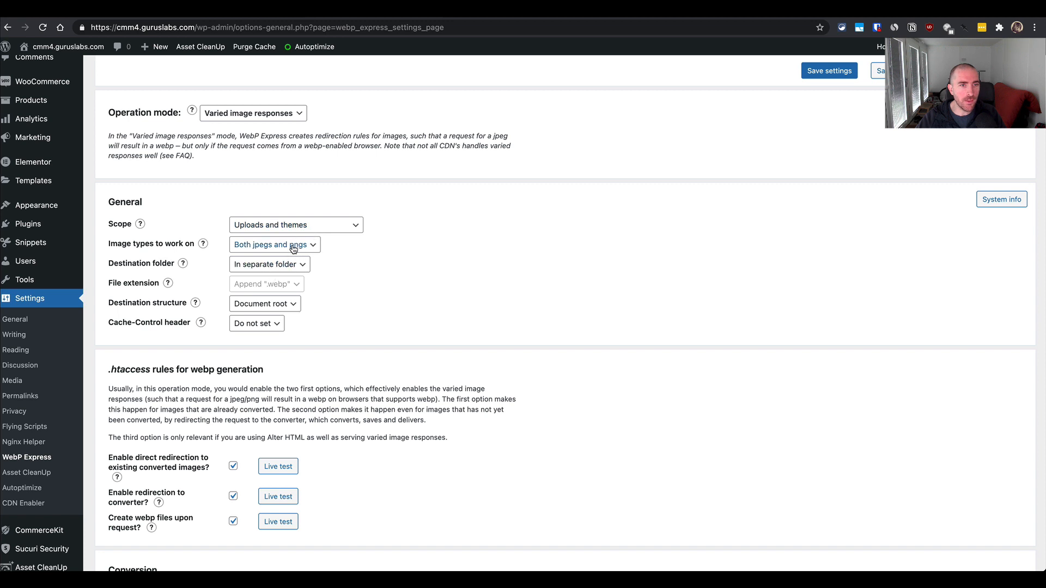
{"action": "left_click", "coordinate": [285, 267]}
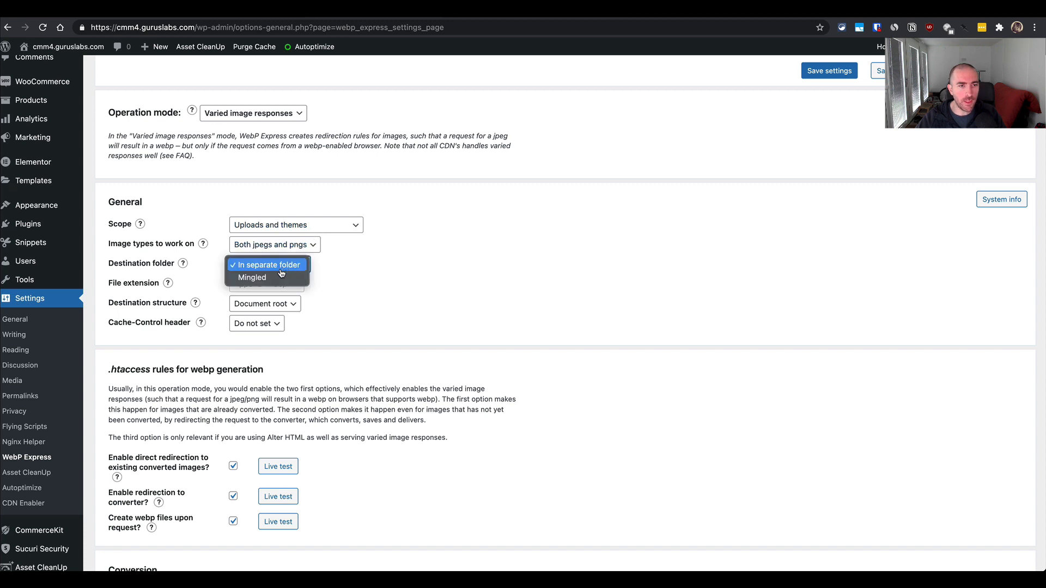
{"action": "left_click", "coordinate": [253, 279]}
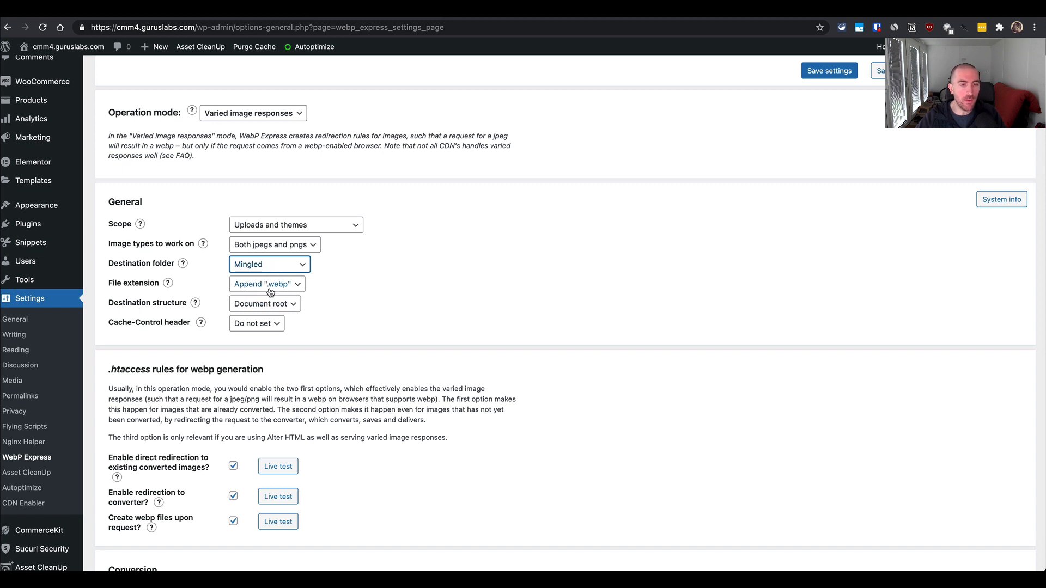
{"action": "left_click", "coordinate": [271, 267]}
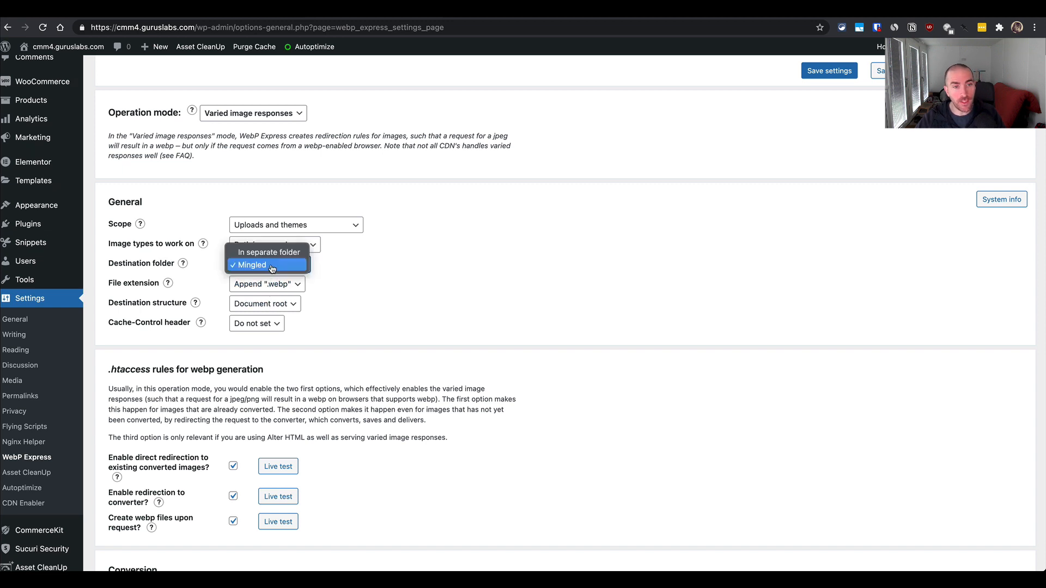
{"action": "left_click", "coordinate": [327, 272]}
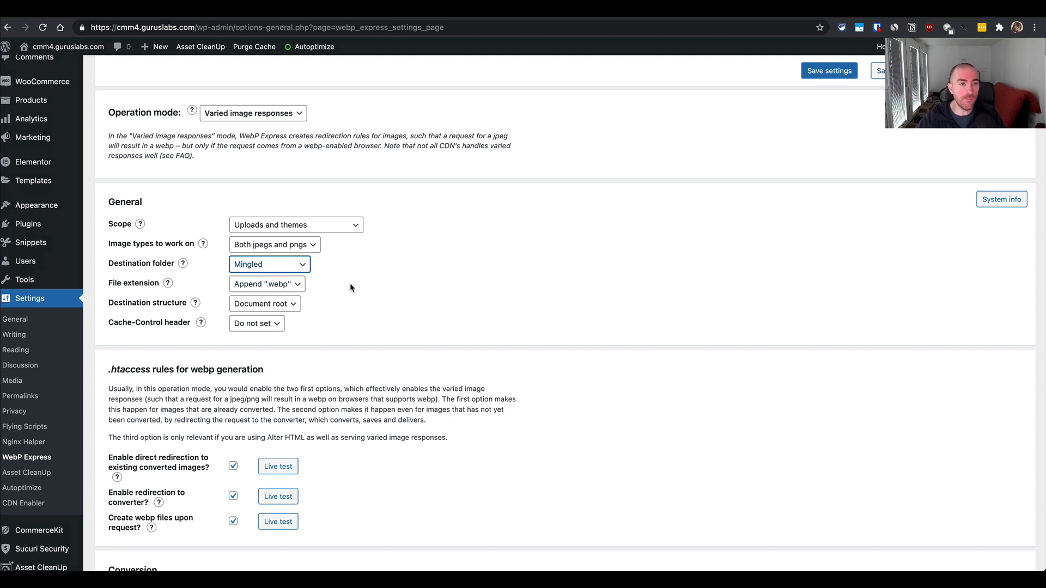
- Review the htaccess, conversion and Alter HTML options, then save the WebP Express settings
{"action": "scroll", "coordinate": [350, 283], "scroll_direction": "down", "scroll_amount": 5}
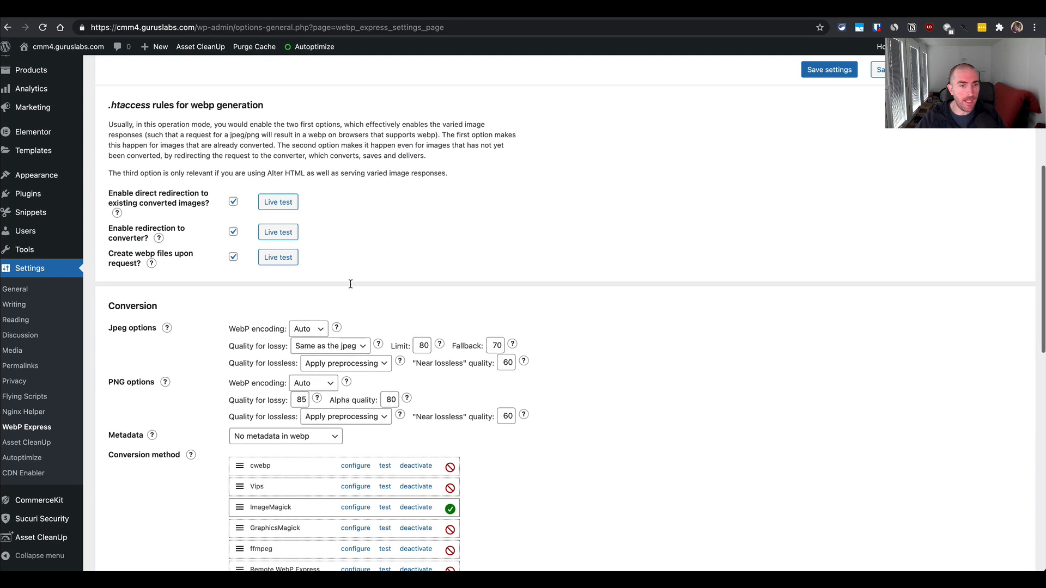
{"action": "scroll", "coordinate": [351, 284], "scroll_direction": "down", "scroll_amount": 2}
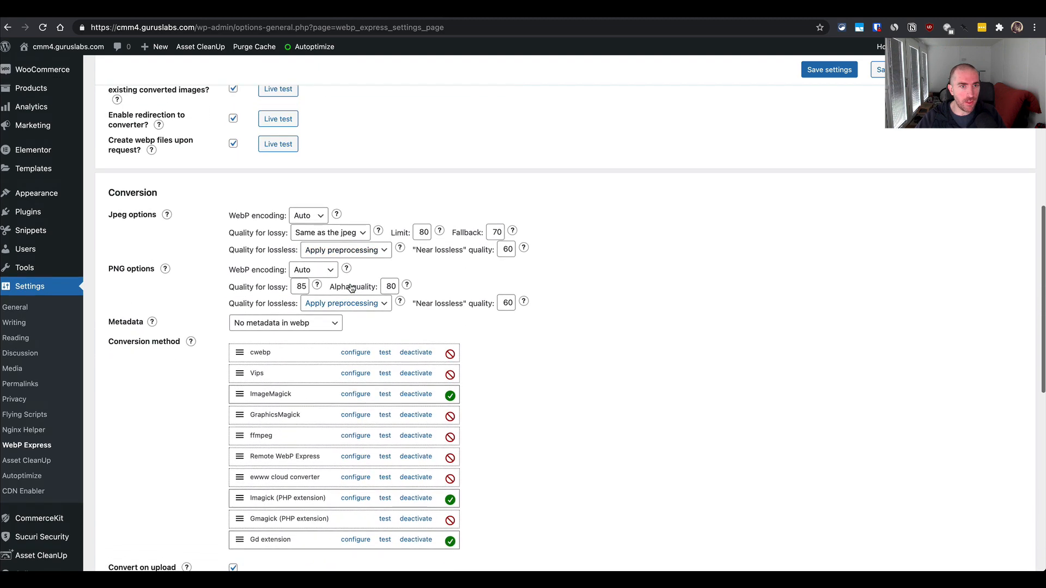
{"action": "scroll", "coordinate": [351, 287], "scroll_direction": "up", "scroll_amount": 1}
{"action": "scroll", "coordinate": [351, 288], "scroll_direction": "down", "scroll_amount": 3}
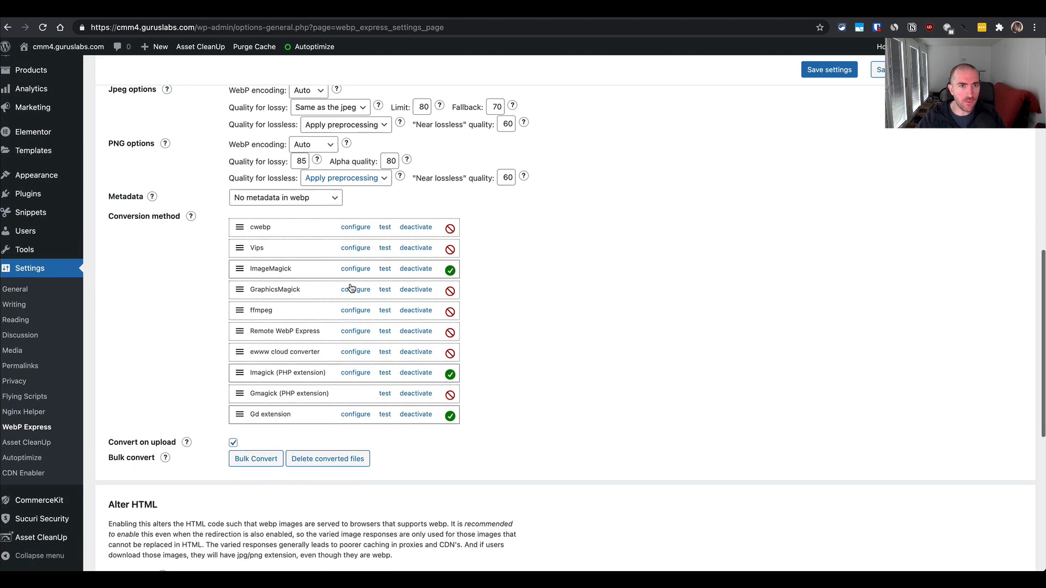
{"action": "scroll", "coordinate": [352, 288], "scroll_direction": "up", "scroll_amount": 1}
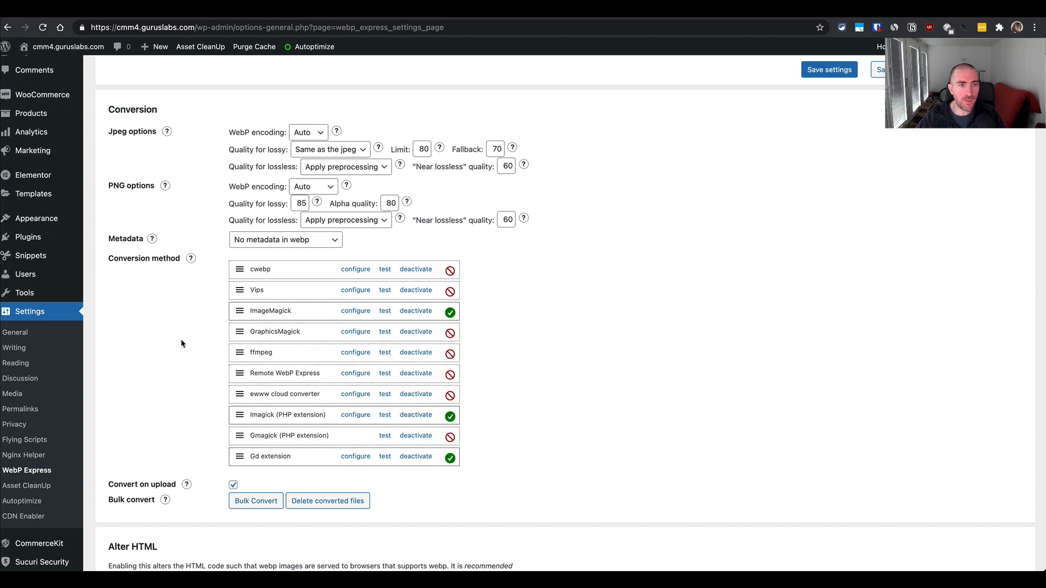
{"action": "scroll", "coordinate": [181, 339], "scroll_direction": "up", "scroll_amount": 3}
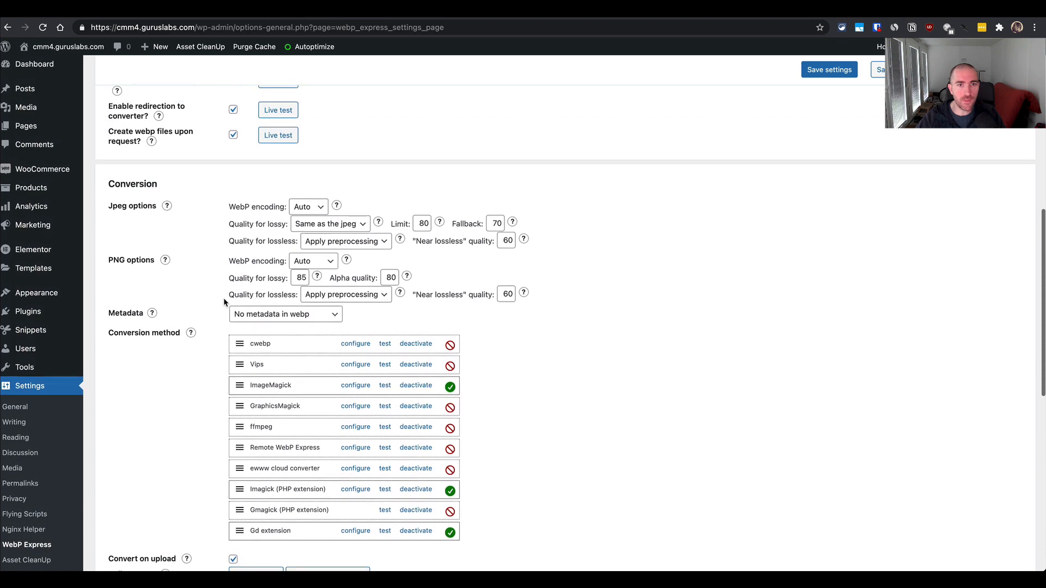
{"action": "scroll", "coordinate": [239, 324], "scroll_direction": "down", "scroll_amount": 5}
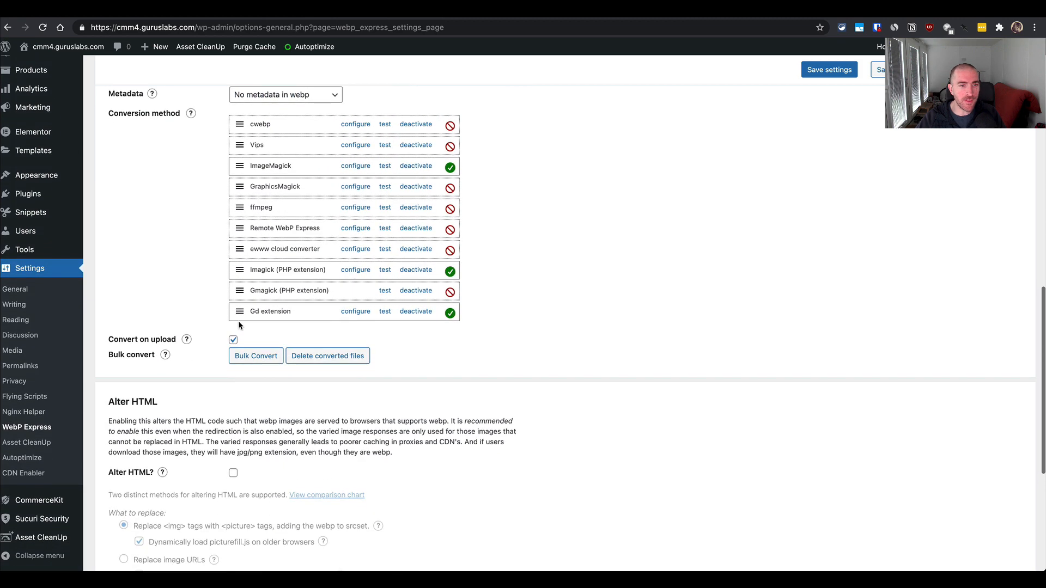
{"action": "scroll", "coordinate": [193, 348], "scroll_direction": "down", "scroll_amount": 5}
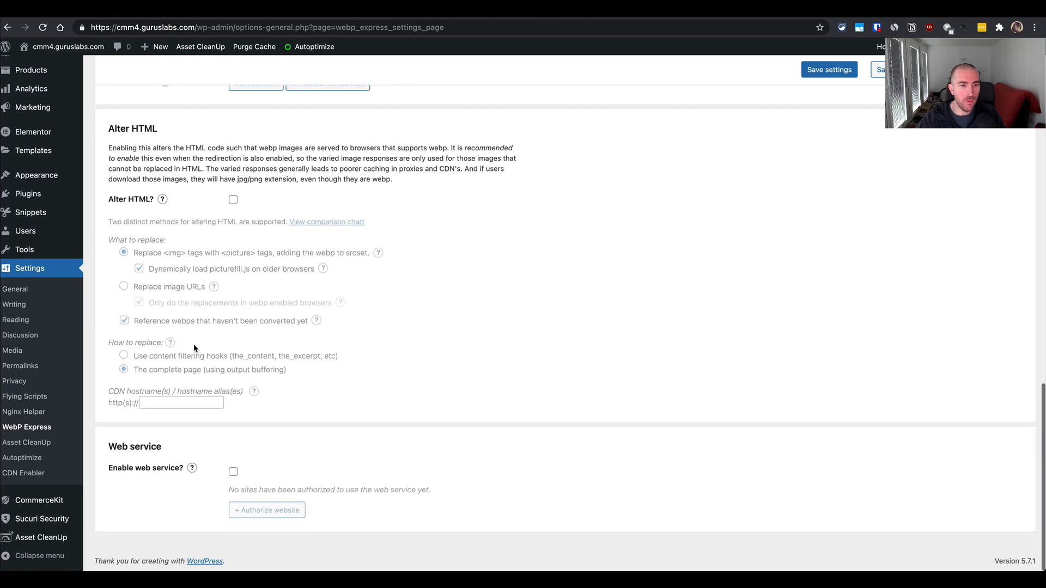
{"action": "scroll", "coordinate": [194, 345], "scroll_direction": "up", "scroll_amount": 3}
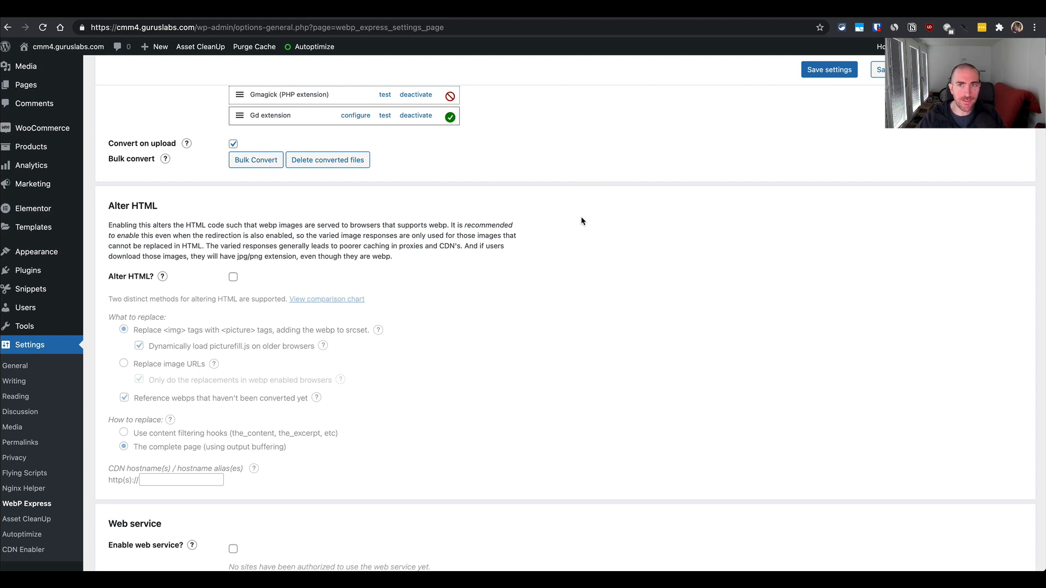
{"action": "left_click", "coordinate": [830, 70]}
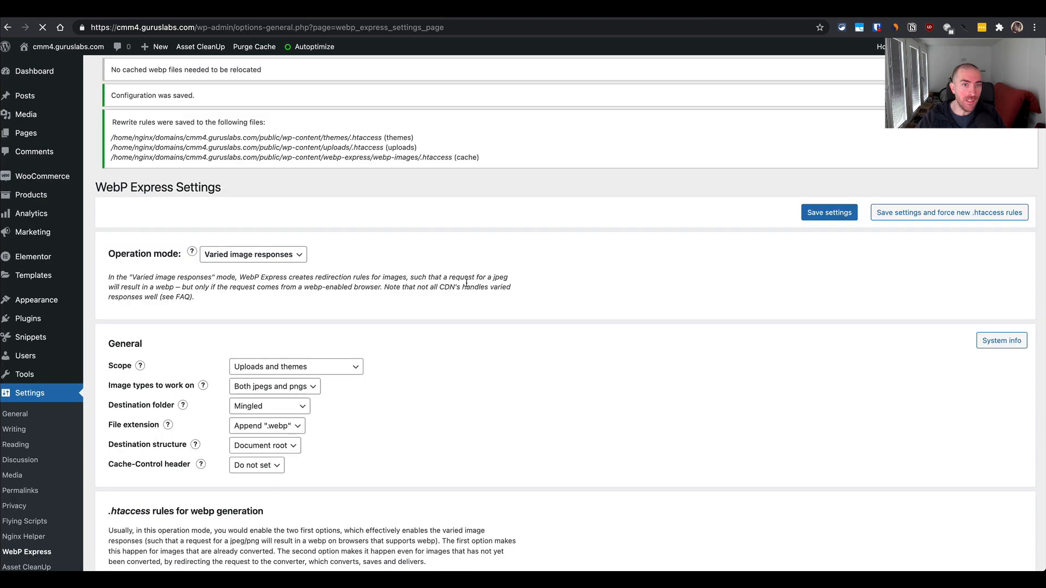
- Check the saved WebP Express configuration, examining the Alter HTML section and the General options
{"action": "scroll", "coordinate": [365, 343], "scroll_direction": "down", "scroll_amount": 7}
{"action": "scroll", "coordinate": [365, 343], "scroll_direction": "down", "scroll_amount": 9}
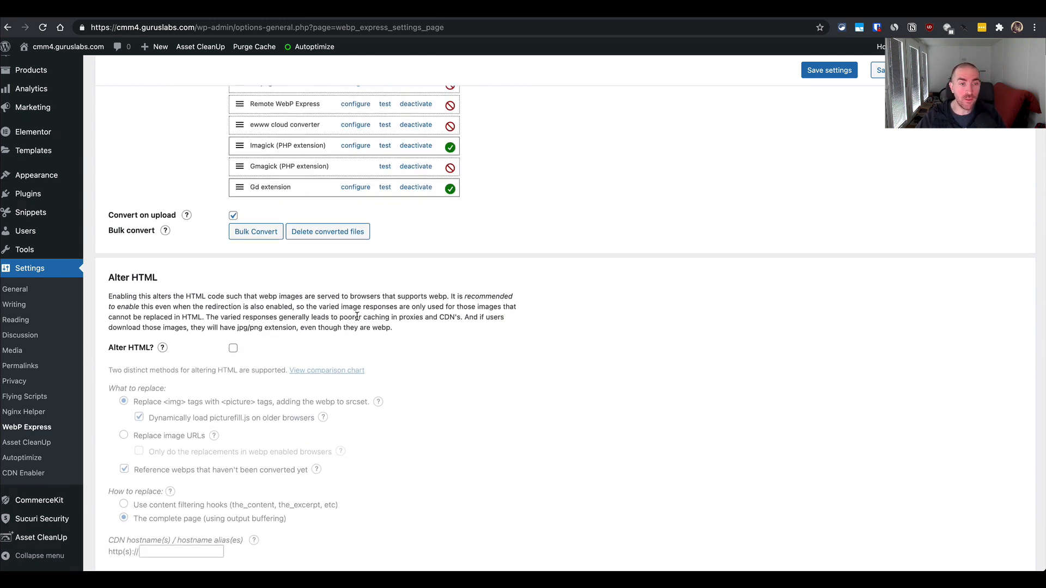
{"action": "scroll", "coordinate": [377, 318], "scroll_direction": "down", "scroll_amount": 2}
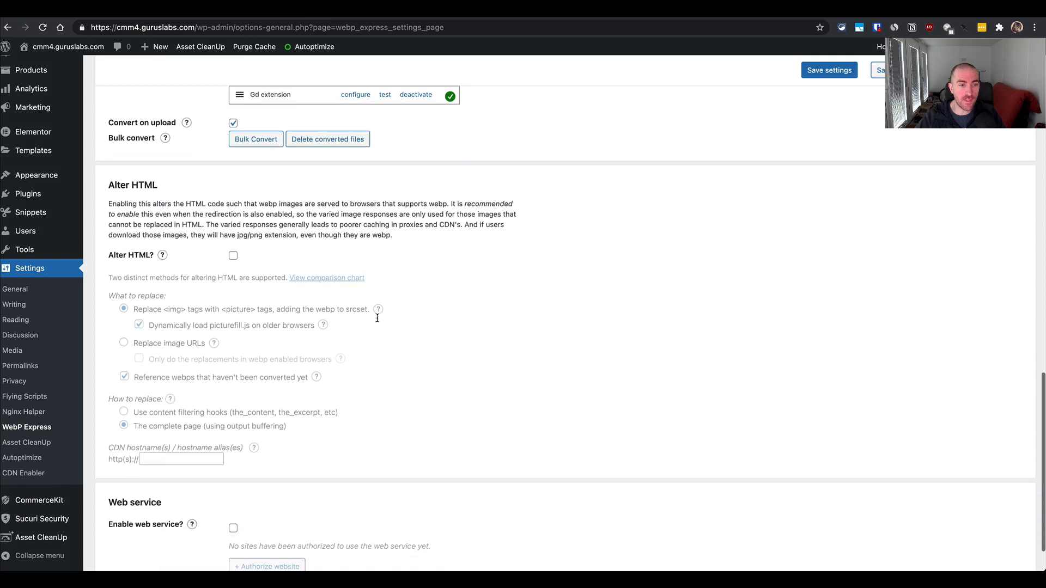
{"action": "scroll", "coordinate": [377, 321], "scroll_direction": "up", "scroll_amount": 15}
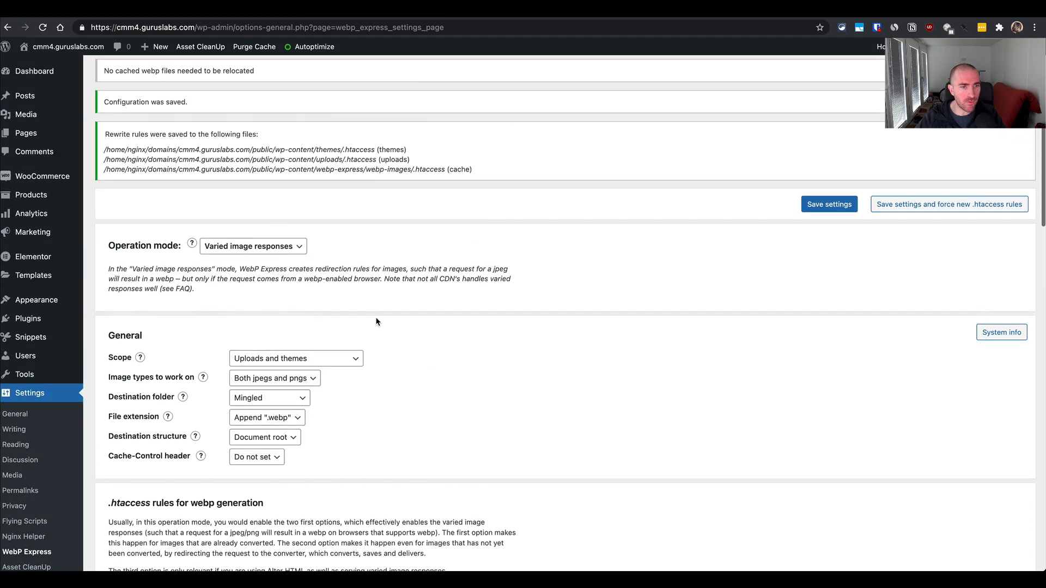
{"action": "scroll", "coordinate": [375, 322], "scroll_direction": "down", "scroll_amount": 5}
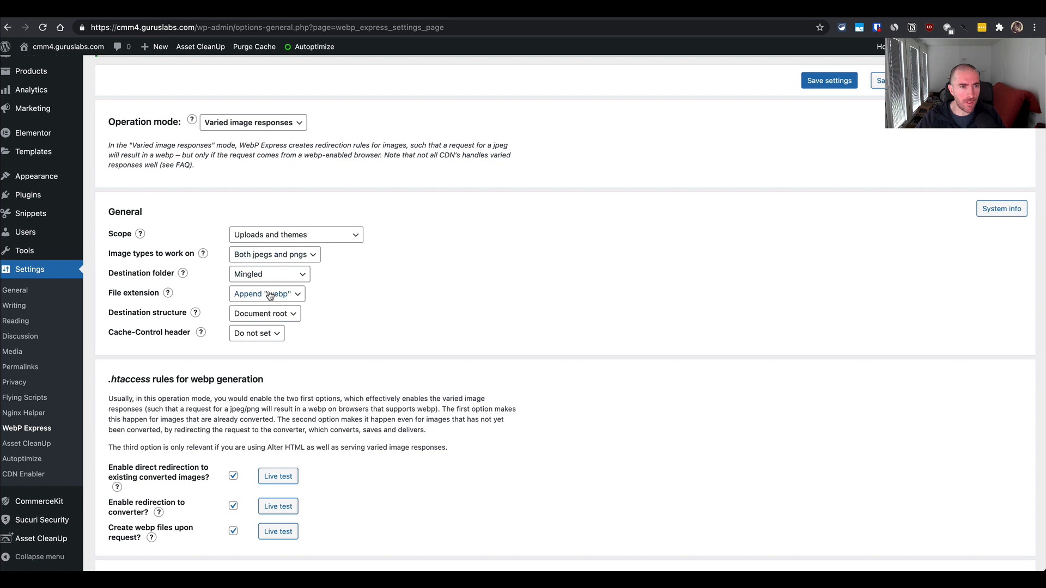
- Set the Scope in the General settings to All content and save the WebP Express settings
{"action": "left_click", "coordinate": [322, 236]}
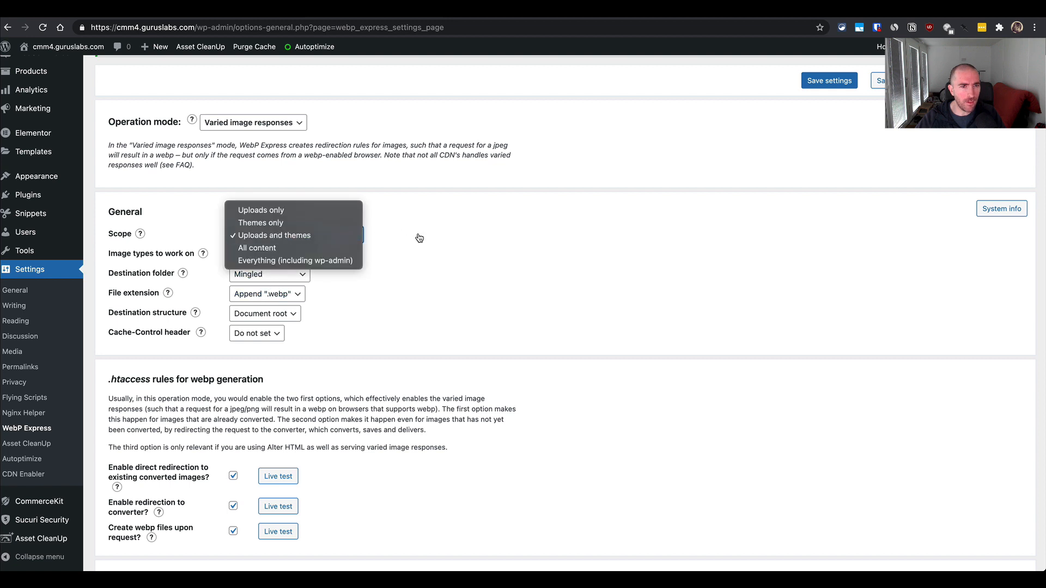
{"action": "left_click", "coordinate": [305, 248]}
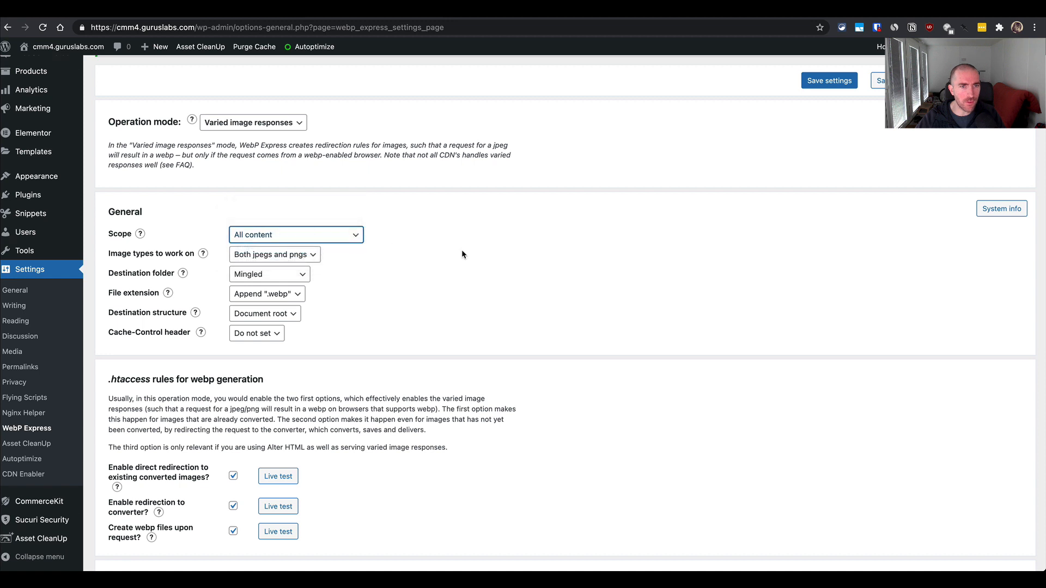
{"action": "left_click", "coordinate": [323, 238]}
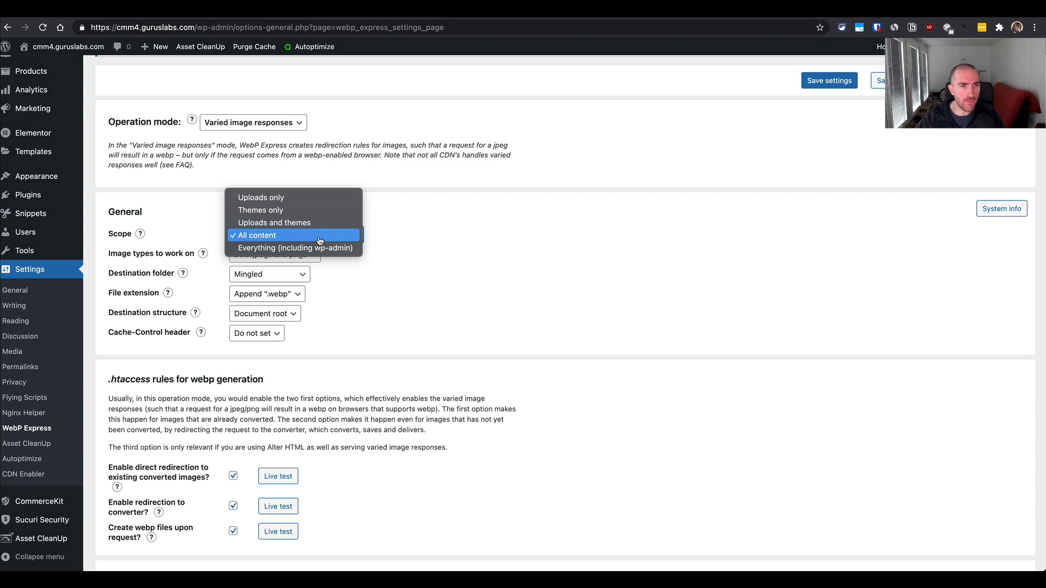
{"action": "left_click", "coordinate": [320, 240]}
{"action": "left_click", "coordinate": [843, 80]}
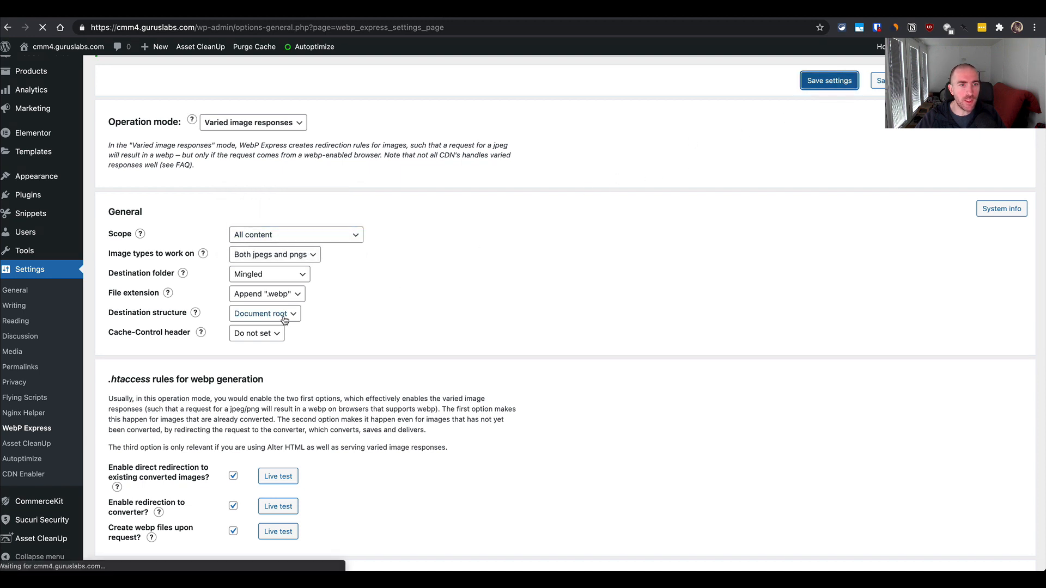
- Start the bulk conversion of all unconverted images to WebP from the Conversion section
{"action": "scroll", "coordinate": [285, 320], "scroll_direction": "down", "scroll_amount": 5}
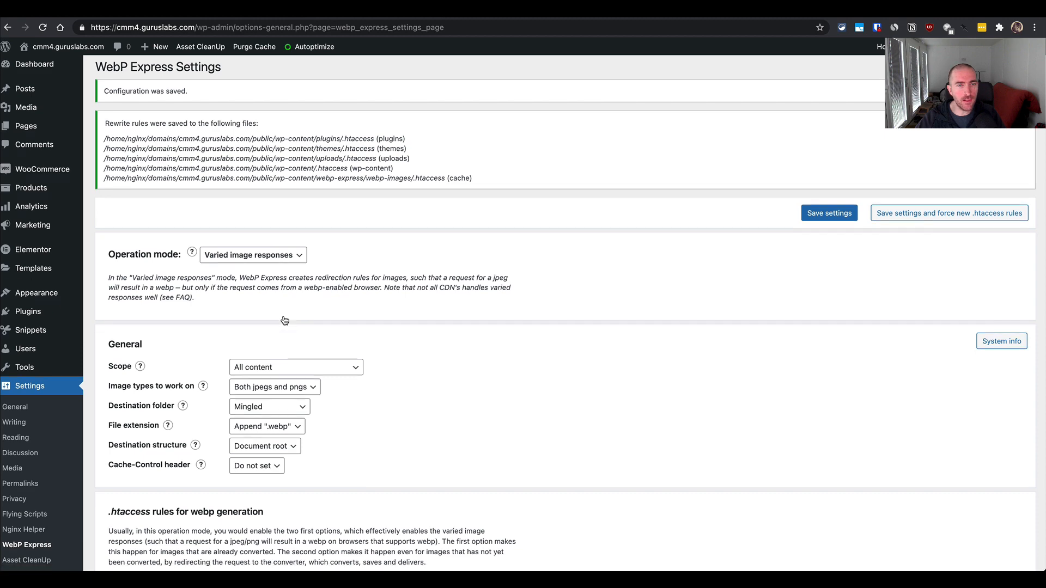
{"action": "scroll", "coordinate": [446, 268], "scroll_direction": "down", "scroll_amount": 10}
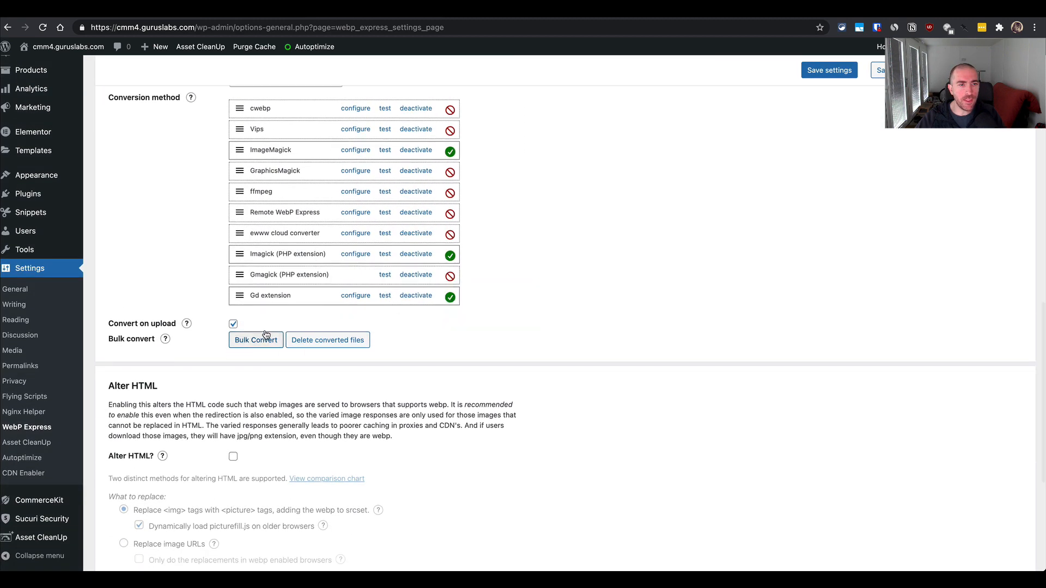
{"action": "left_click", "coordinate": [257, 341]}
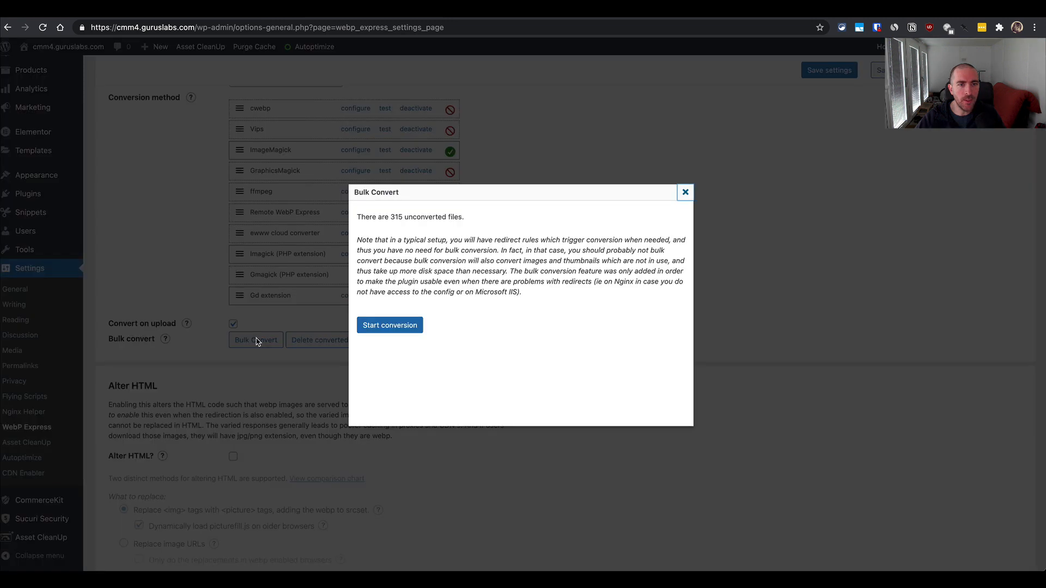
{"action": "left_click", "coordinate": [385, 327]}
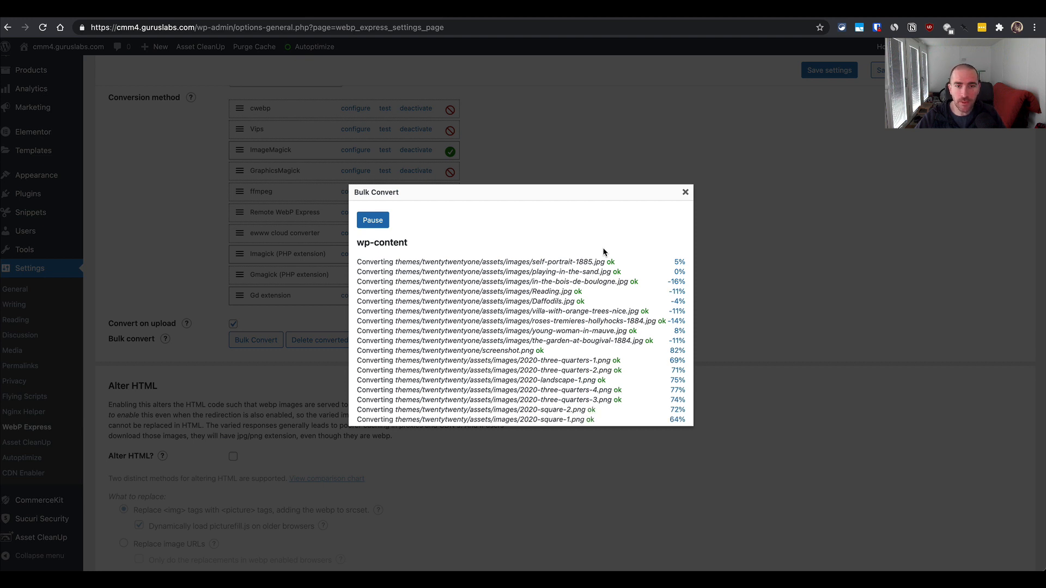
- Examine the per-file results in the Bulk Convert log through to the total reduction, and close the dialog
{"action": "scroll", "coordinate": [603, 252], "scroll_direction": "down", "scroll_amount": 1}
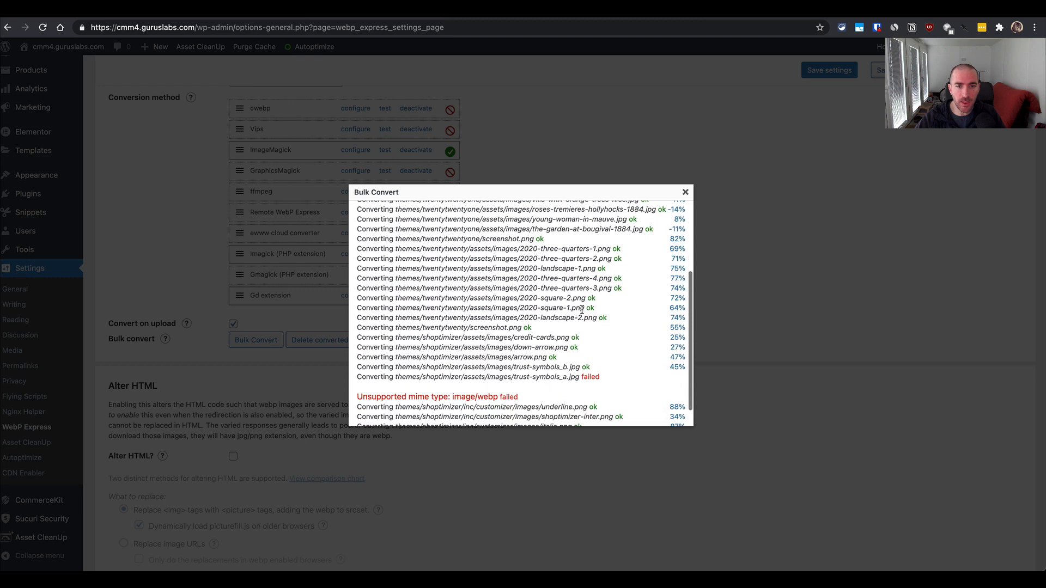
{"action": "scroll", "coordinate": [582, 309], "scroll_direction": "up", "scroll_amount": 5}
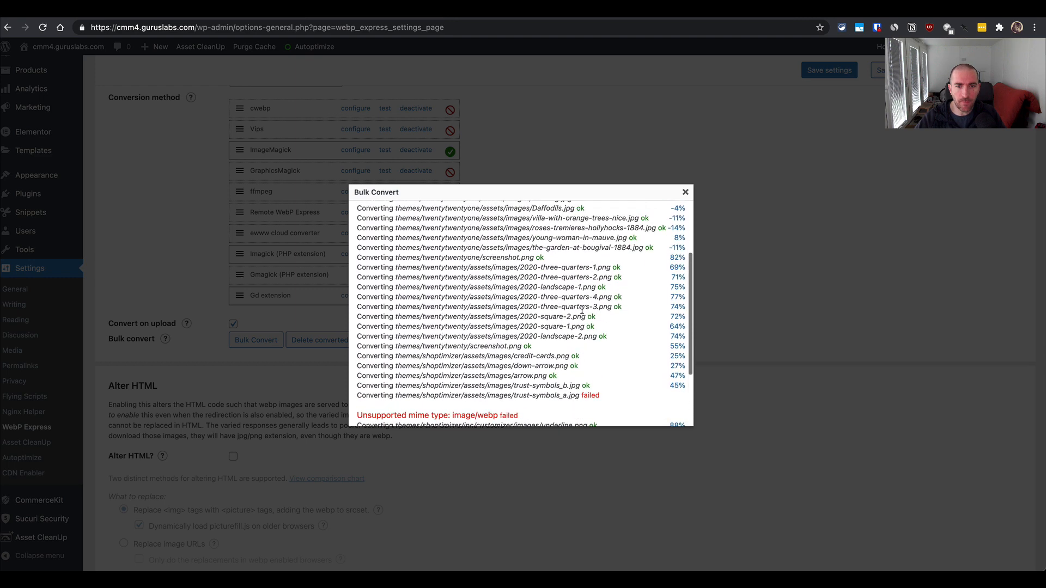
{"action": "scroll", "coordinate": [582, 309], "scroll_direction": "down", "scroll_amount": 1}
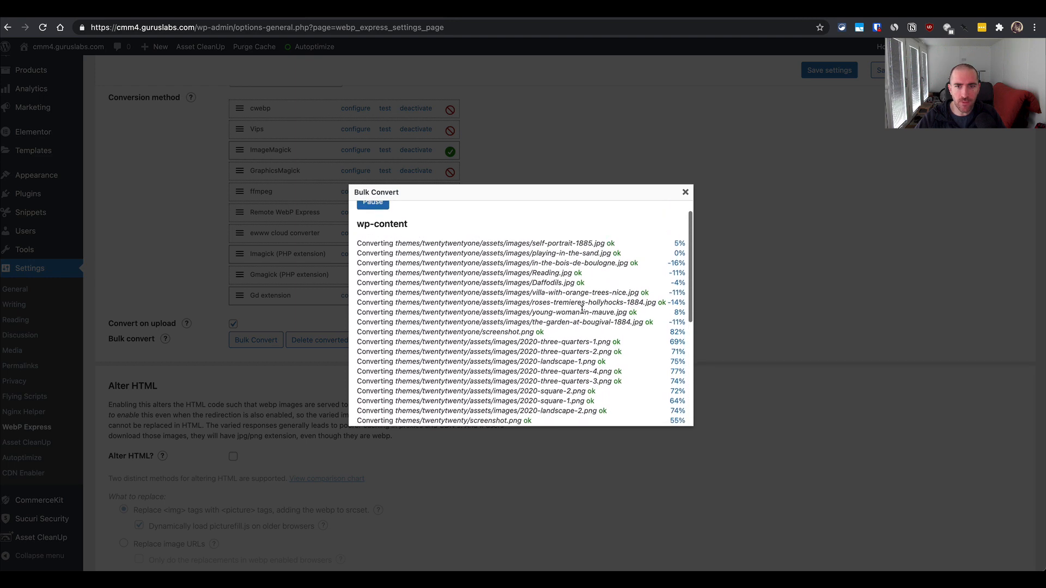
{"action": "scroll", "coordinate": [582, 310], "scroll_direction": "down", "scroll_amount": 3}
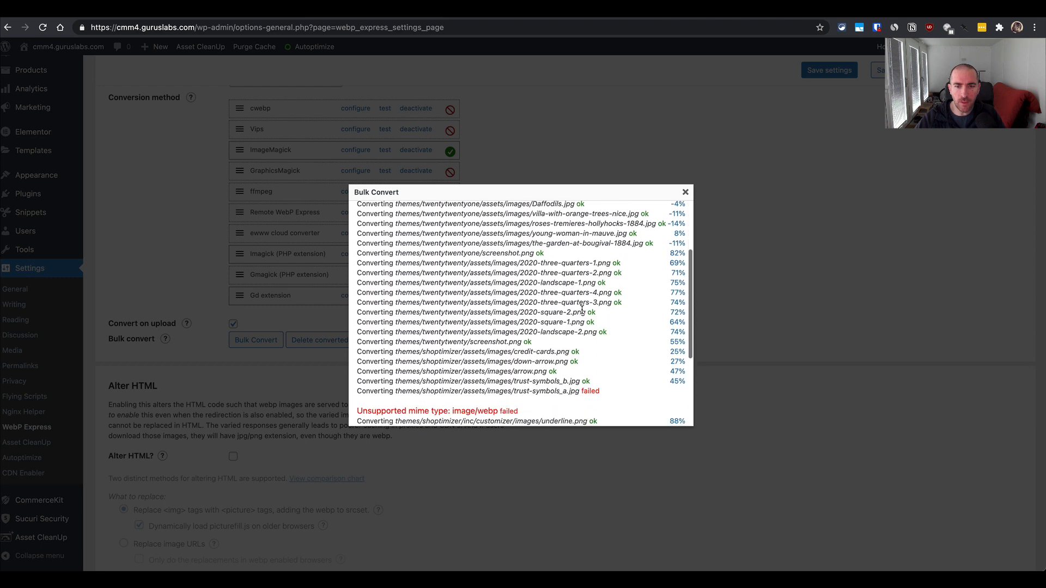
{"action": "scroll", "coordinate": [581, 310], "scroll_direction": "down", "scroll_amount": 2}
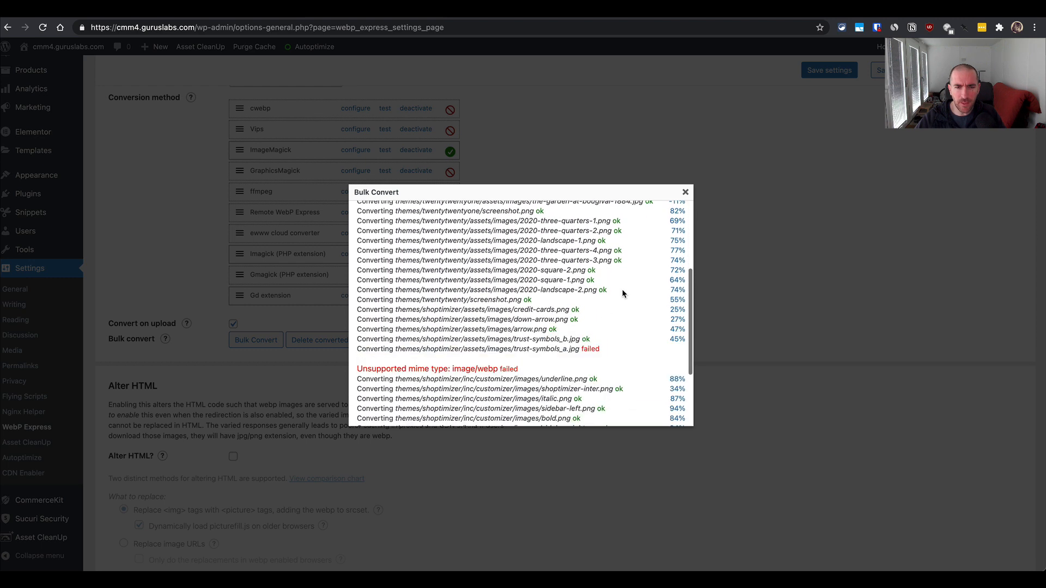
{"action": "scroll", "coordinate": [635, 298], "scroll_direction": "down", "scroll_amount": 3}
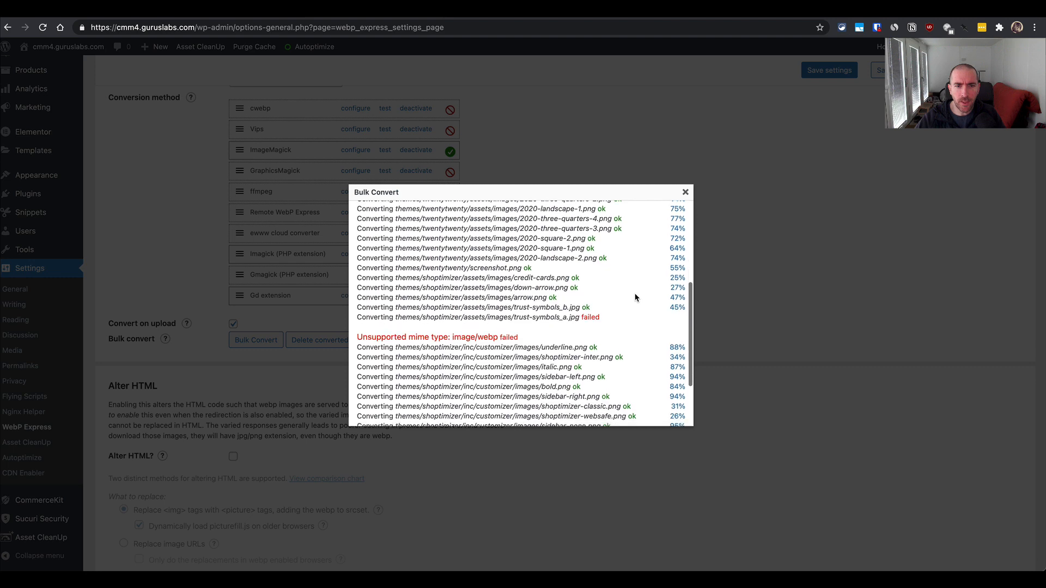
{"action": "scroll", "coordinate": [635, 297], "scroll_direction": "down", "scroll_amount": 1}
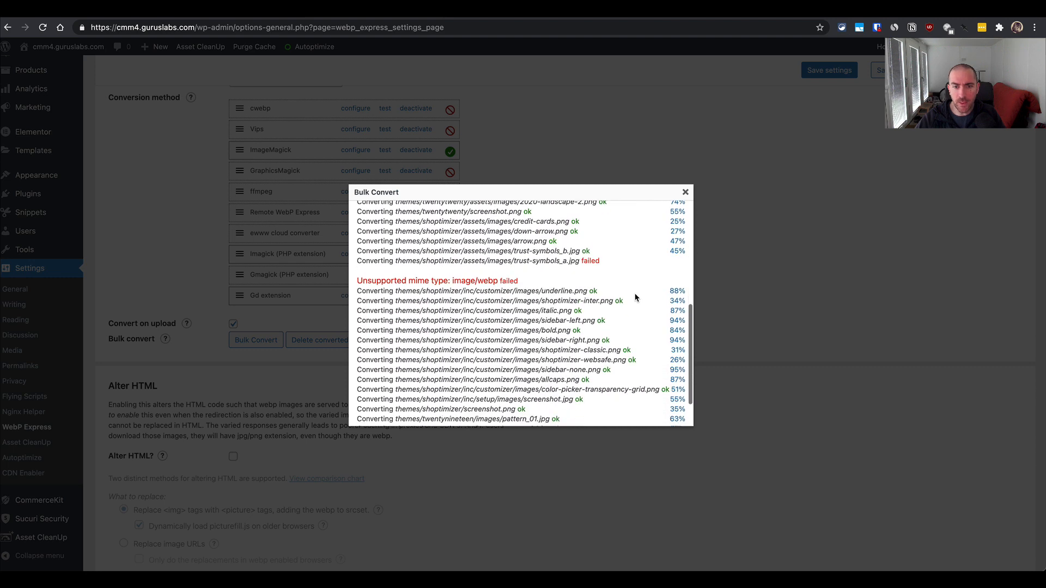
{"action": "scroll", "coordinate": [636, 298], "scroll_direction": "down", "scroll_amount": 3}
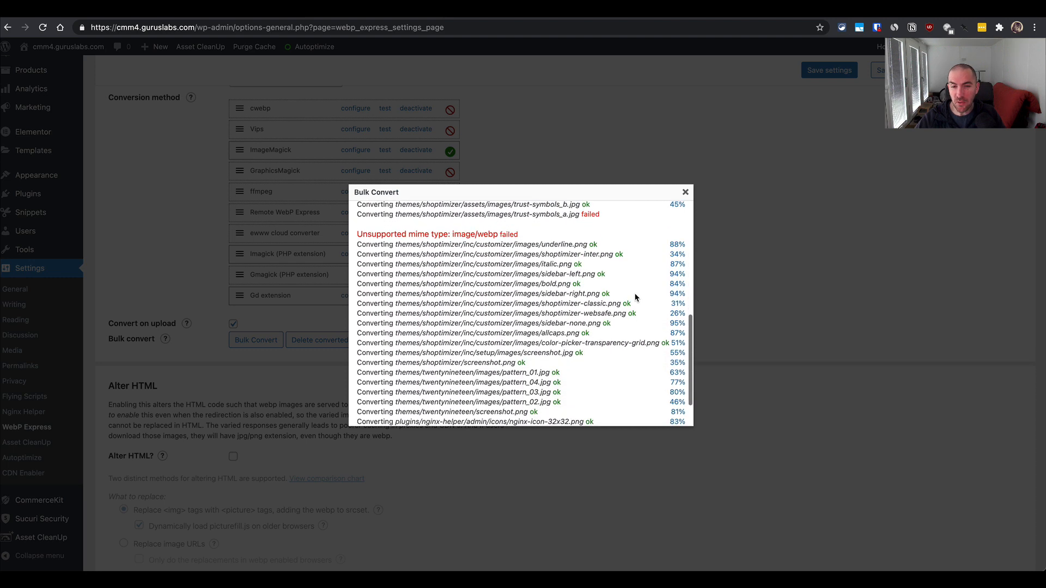
{"action": "scroll", "coordinate": [635, 297], "scroll_direction": "up", "scroll_amount": 2}
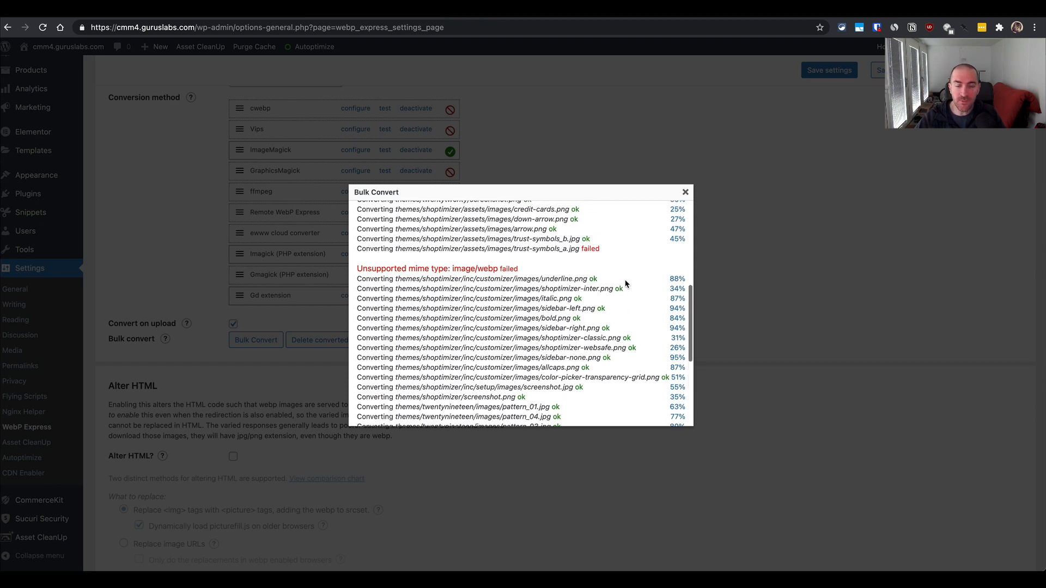
{"action": "scroll", "coordinate": [626, 289], "scroll_direction": "down", "scroll_amount": 1}
{"action": "scroll", "coordinate": [625, 283], "scroll_direction": "down", "scroll_amount": 4}
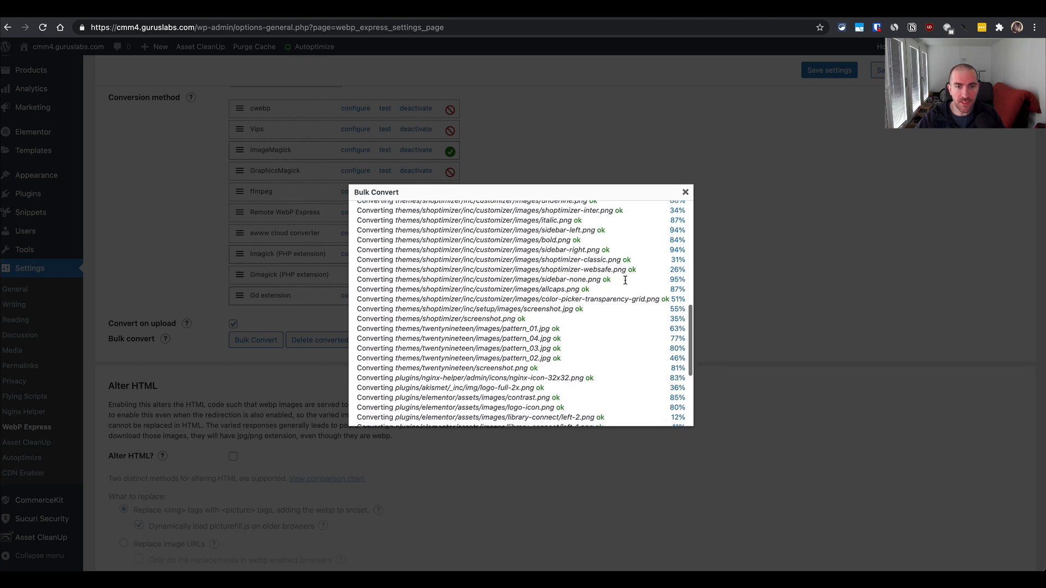
{"action": "scroll", "coordinate": [625, 283], "scroll_direction": "down", "scroll_amount": 7}
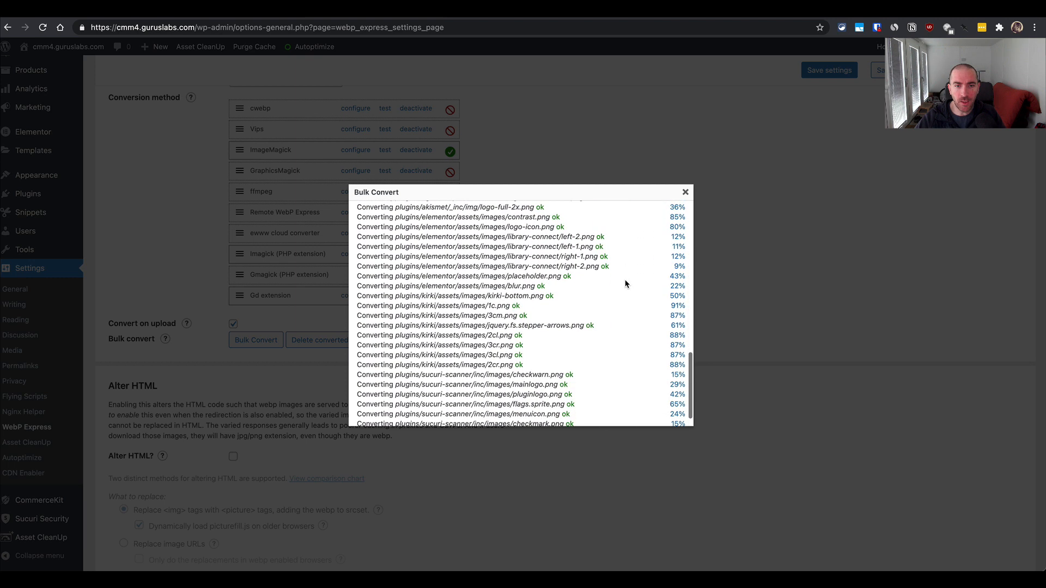
{"action": "scroll", "coordinate": [626, 283], "scroll_direction": "down", "scroll_amount": 3}
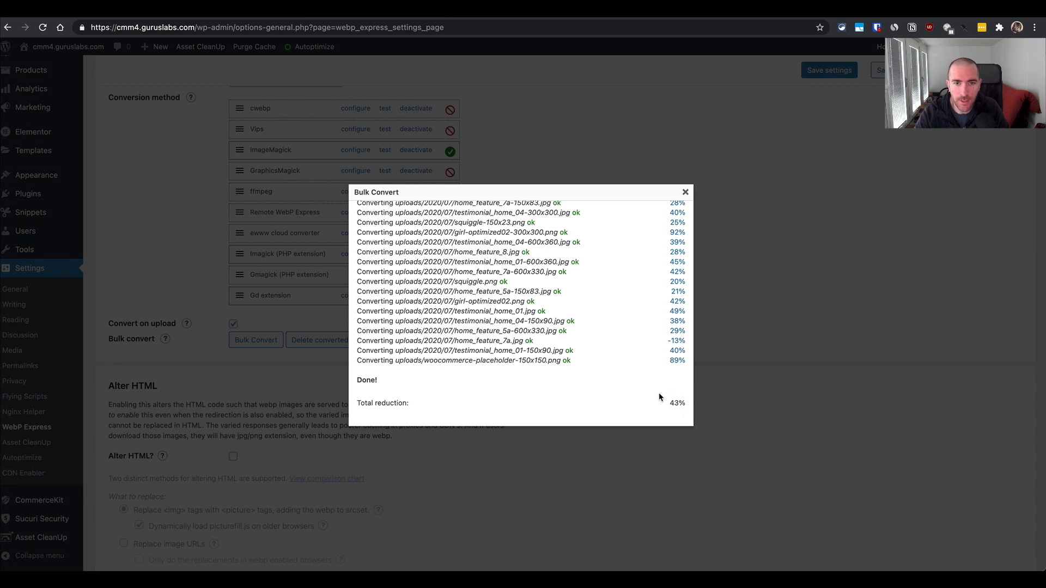
{"action": "scroll", "coordinate": [643, 359], "scroll_direction": "up", "scroll_amount": 20}
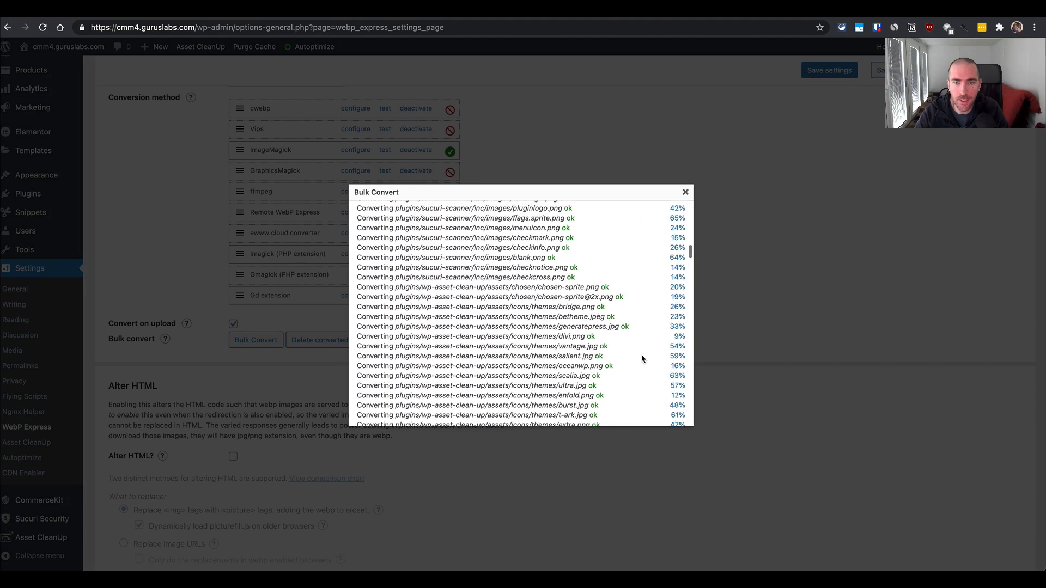
{"action": "left_click", "coordinate": [685, 192]}
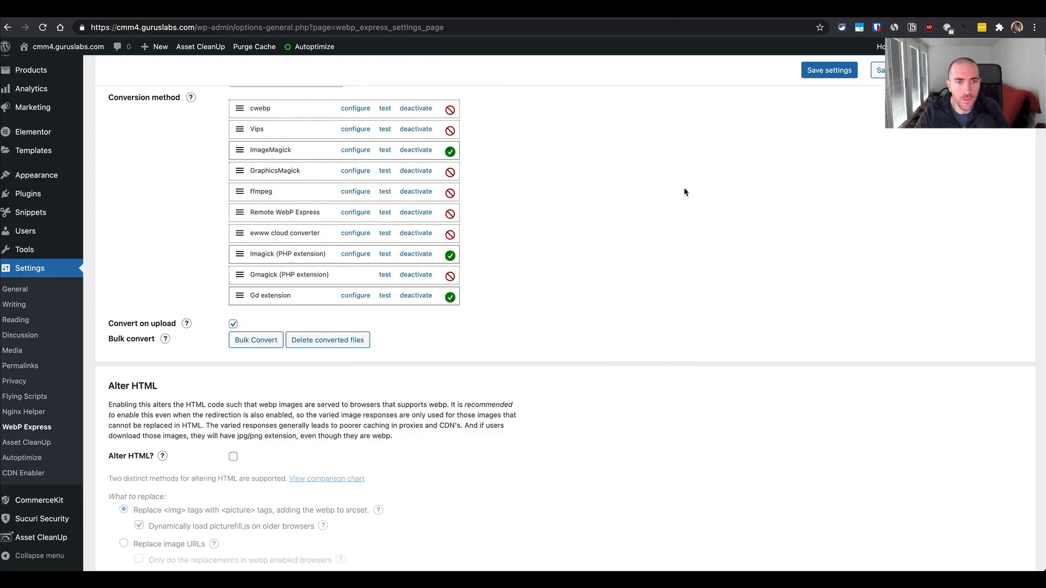
- Save the WebP Express settings again and purge the site's cache
{"action": "scroll", "coordinate": [684, 192], "scroll_direction": "down", "scroll_amount": 1}
{"action": "scroll", "coordinate": [684, 192], "scroll_direction": "up", "scroll_amount": 4}
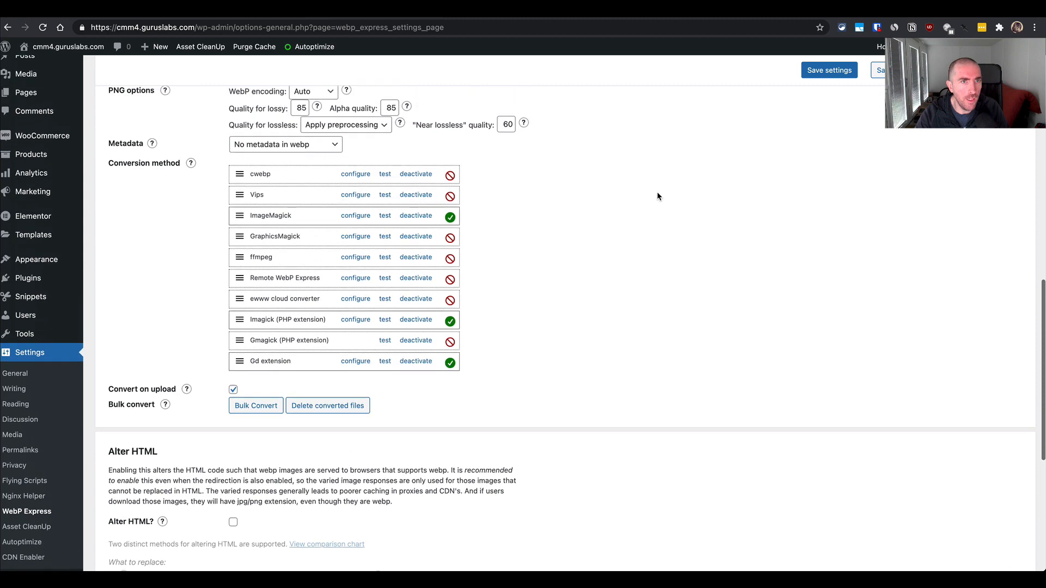
{"action": "scroll", "coordinate": [605, 206], "scroll_direction": "up", "scroll_amount": 13}
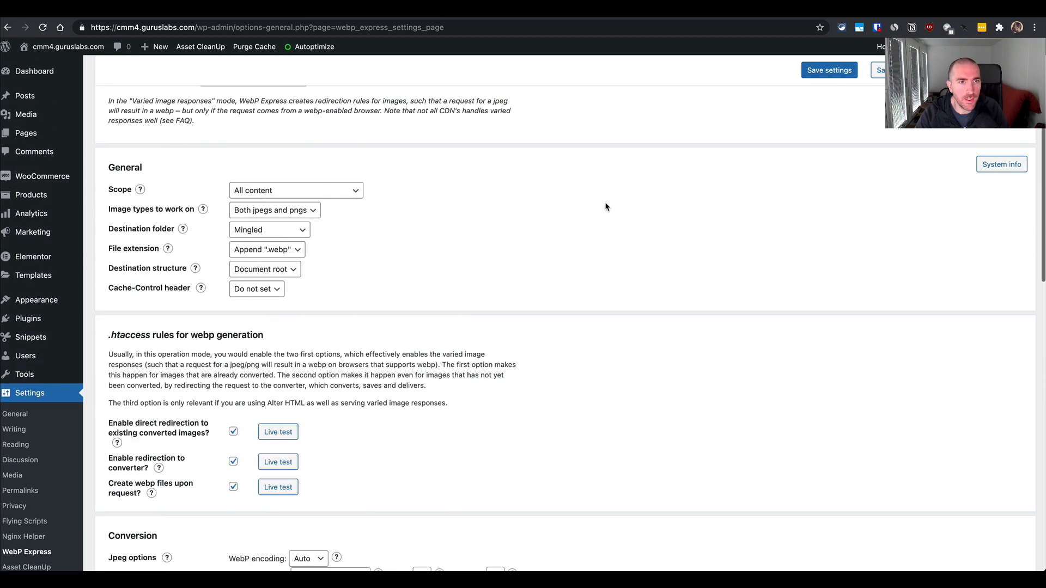
{"action": "scroll", "coordinate": [591, 232], "scroll_direction": "down", "scroll_amount": 1}
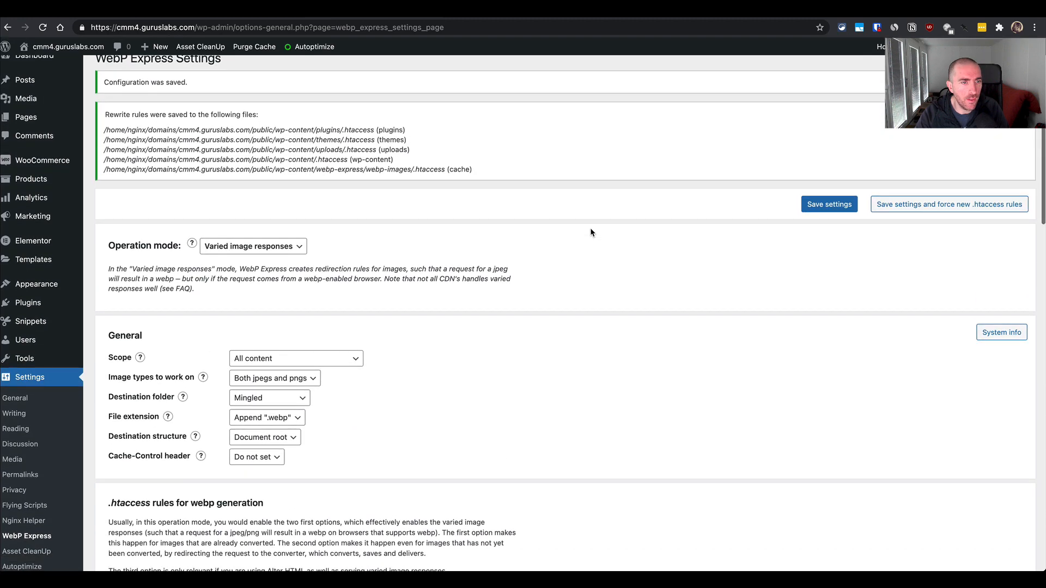
{"action": "scroll", "coordinate": [591, 232], "scroll_direction": "up", "scroll_amount": 1}
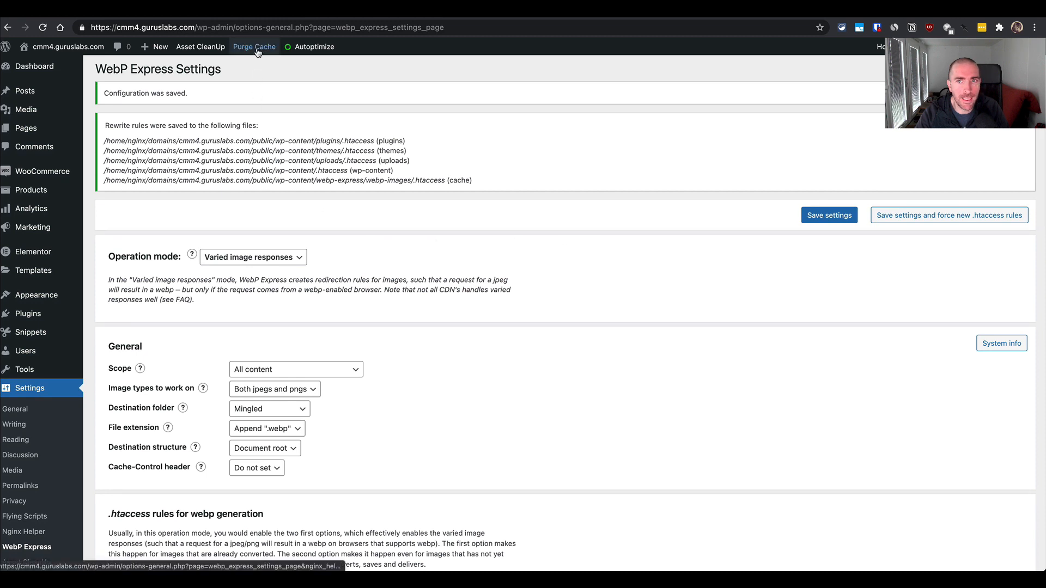
{"action": "left_click", "coordinate": [830, 214]}
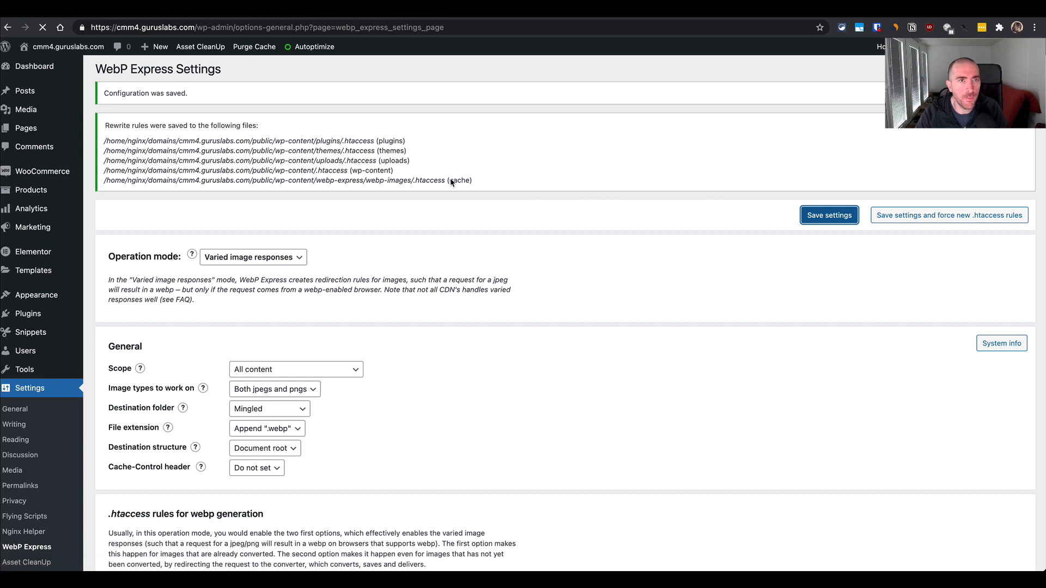
{"action": "left_click", "coordinate": [263, 47]}
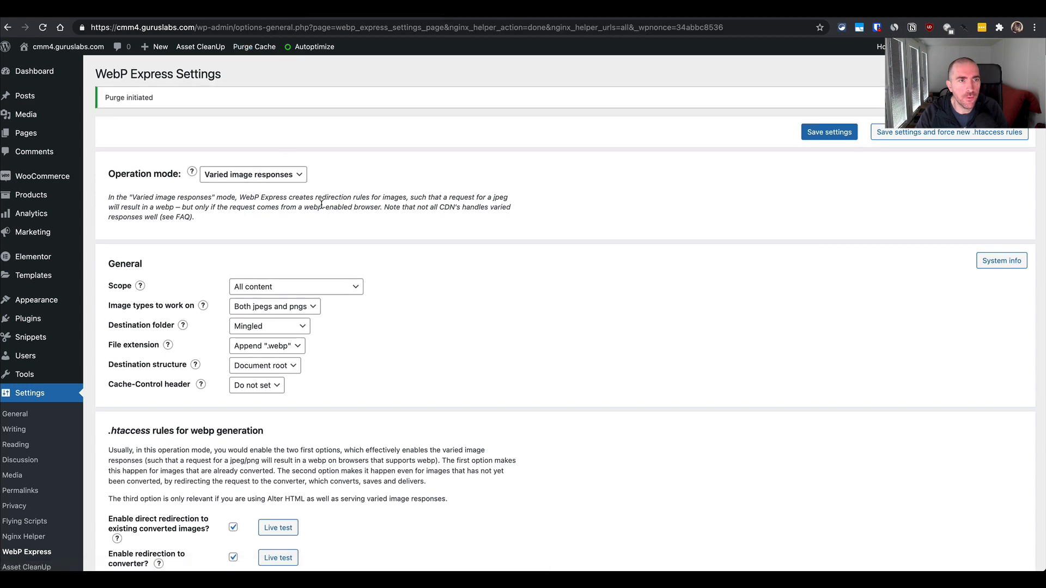
{"action": "key", "text": "super+l"}
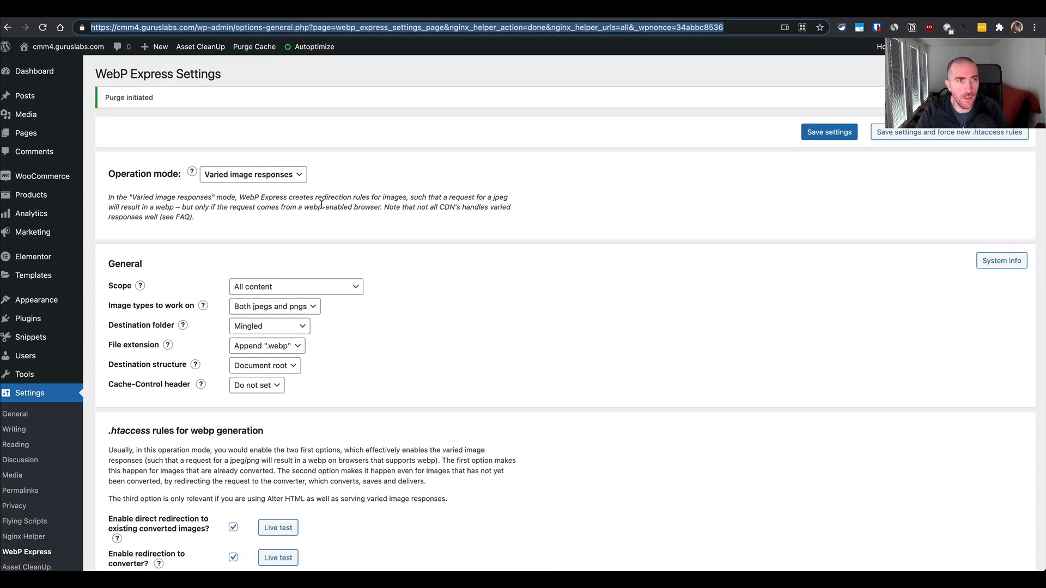
{"action": "key", "text": "Left"}
{"action": "key", "text": "alt+shift+Right"}
{"action": "key", "text": "alt+shift+Right"}
{"action": "key", "text": "alt+shift+Right"}
{"action": "key", "text": "alt+shift+Right"}
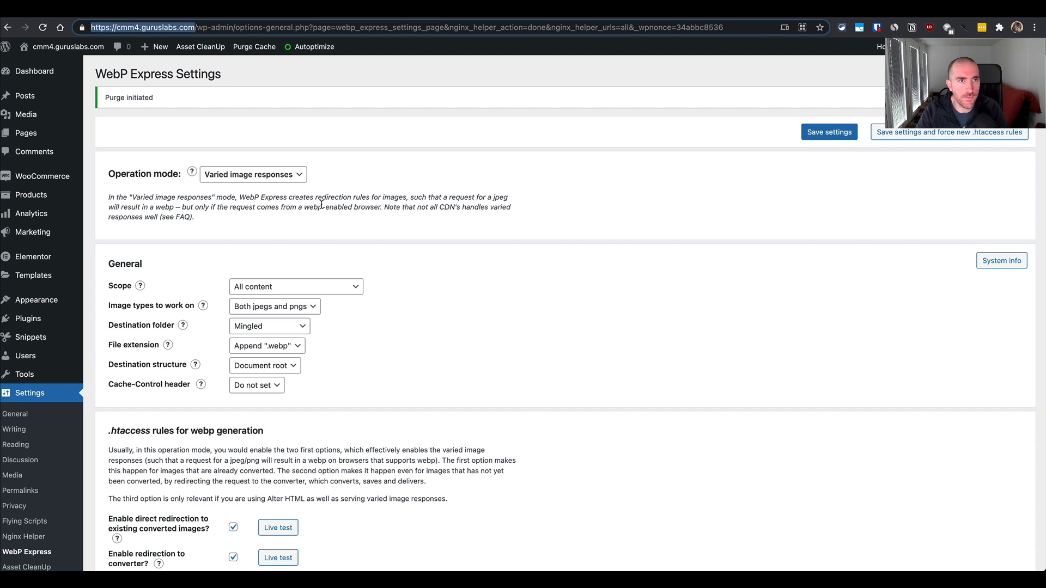
{"action": "key", "text": "super+c"}
{"action": "key", "text": "super+shift+n"}
{"action": "key", "text": "super+v"}
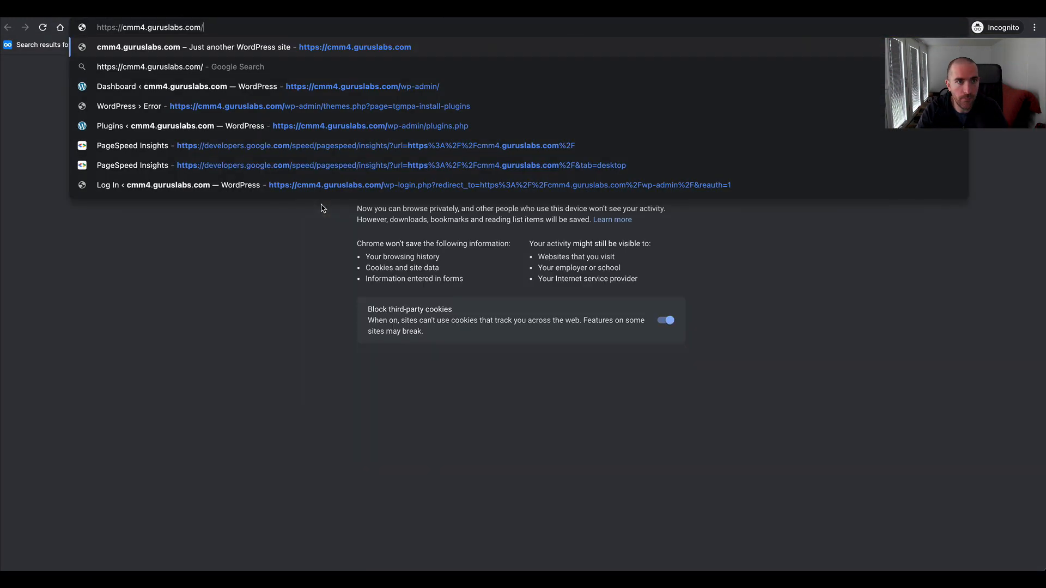
- Load the homepage with the developer tools' network log filtered to images, and inspect the headers of the logo_reduced.png request
{"action": "key", "text": "super+alt+i"}
{"action": "key", "text": "super+l"}
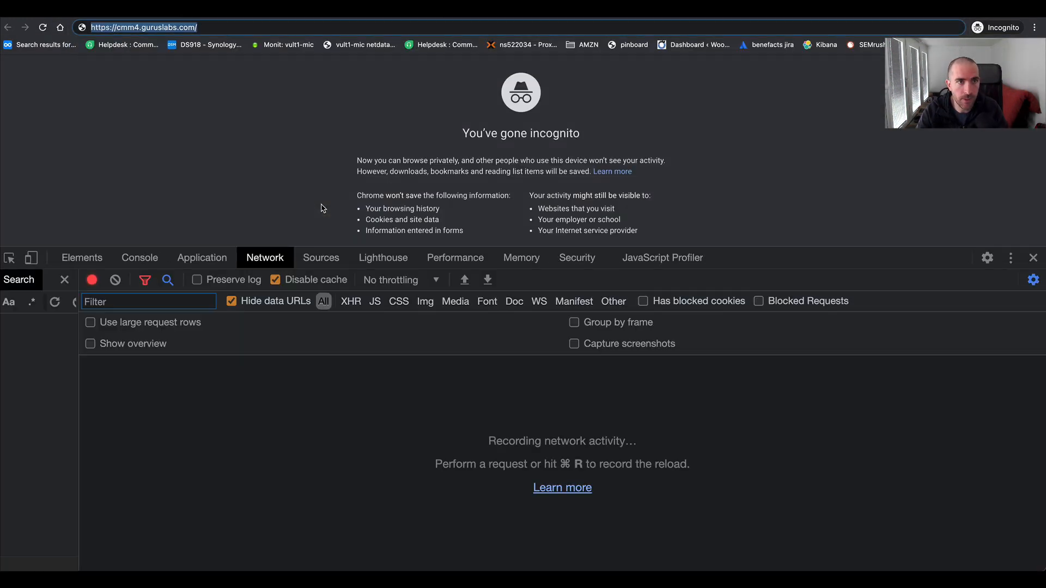
{"action": "left_click", "coordinate": [426, 303]}
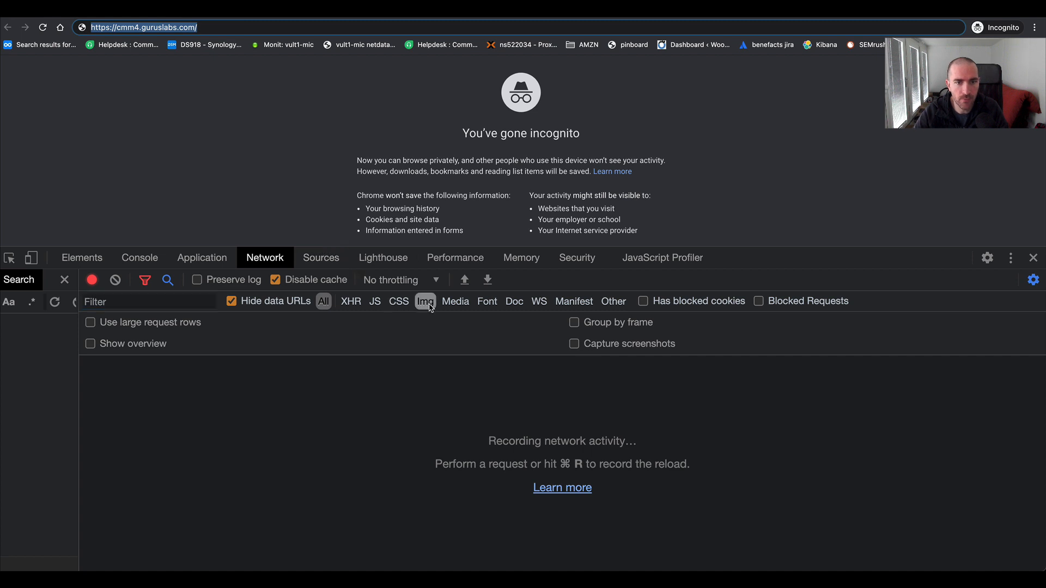
{"action": "key", "text": "Return"}
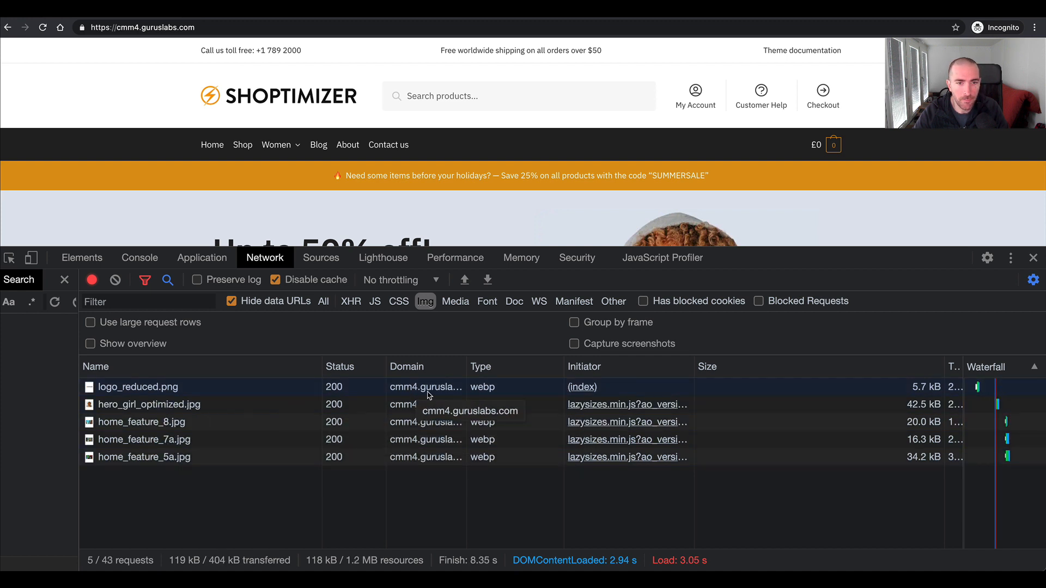
{"action": "left_click", "coordinate": [269, 392]}
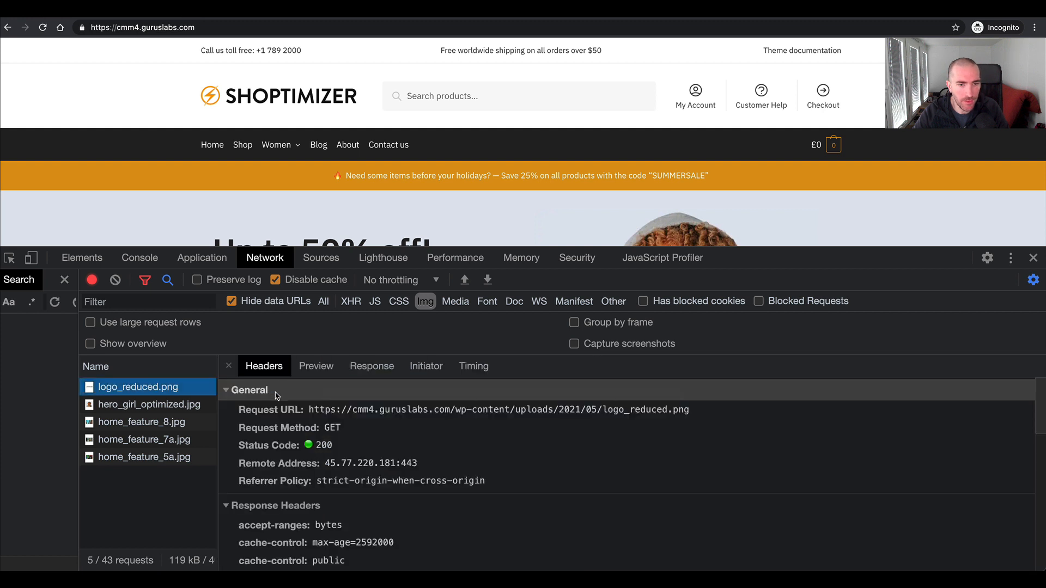
- Examine the general, response and request headers of the logo_reduced.png request, including its content type, server and vary entries
{"action": "scroll", "coordinate": [421, 459], "scroll_direction": "down", "scroll_amount": 5}
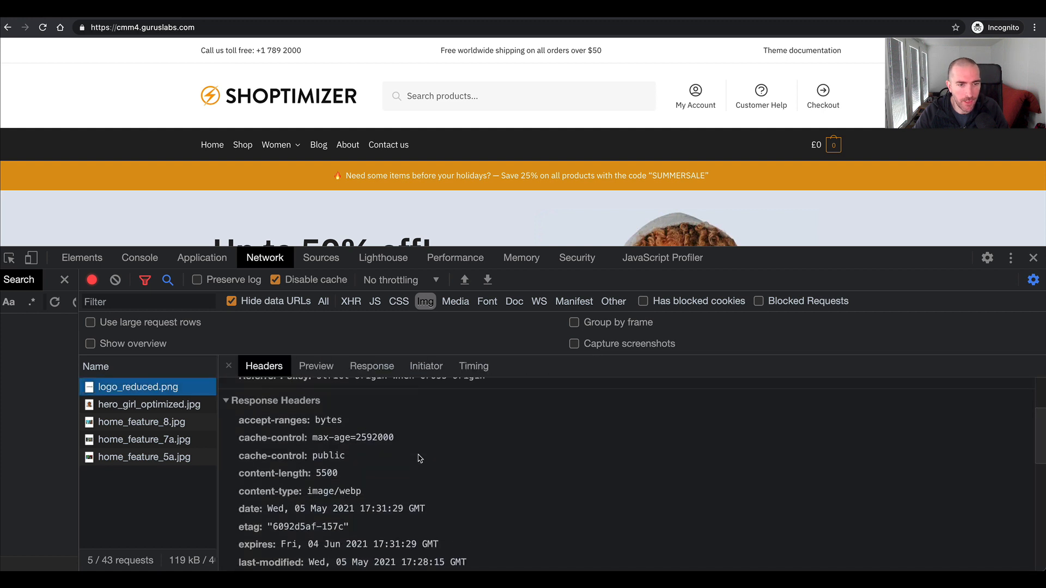
{"action": "scroll", "coordinate": [420, 458], "scroll_direction": "down", "scroll_amount": 2}
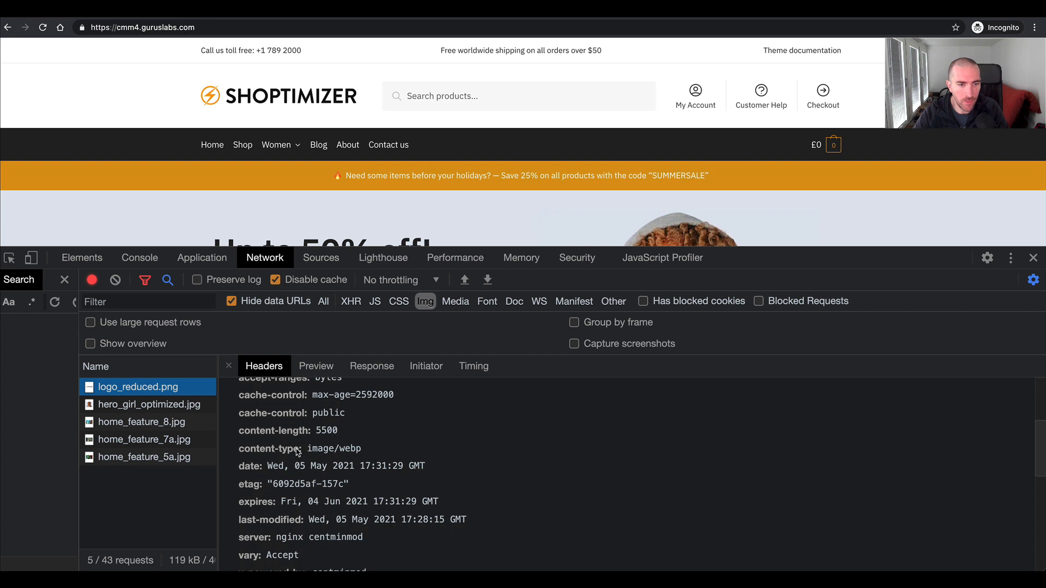
{"action": "scroll", "coordinate": [344, 454], "scroll_direction": "up", "scroll_amount": 7}
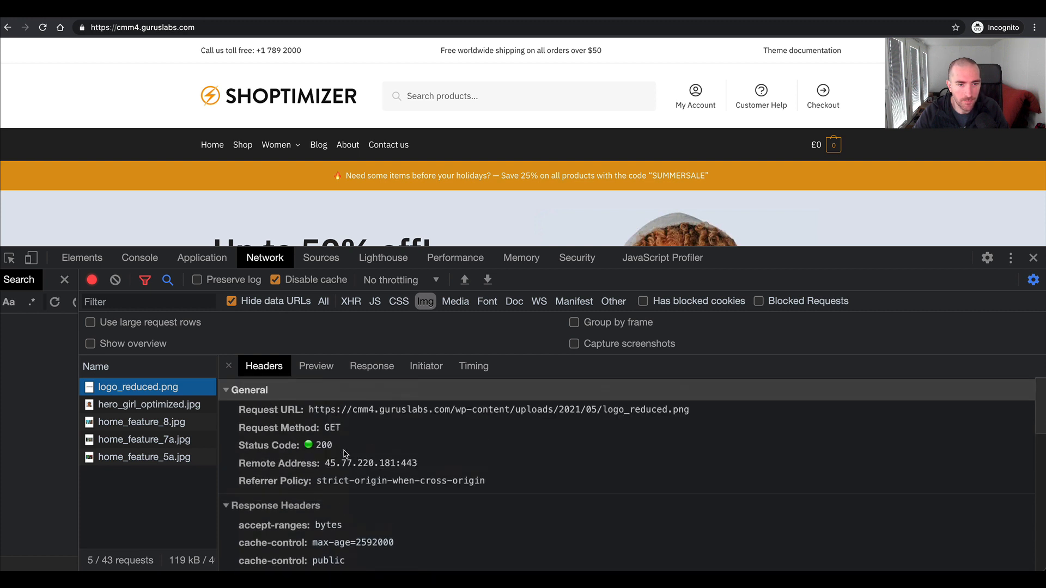
{"action": "scroll", "coordinate": [344, 454], "scroll_direction": "down", "scroll_amount": 8}
{"action": "scroll", "coordinate": [344, 454], "scroll_direction": "down", "scroll_amount": 10}
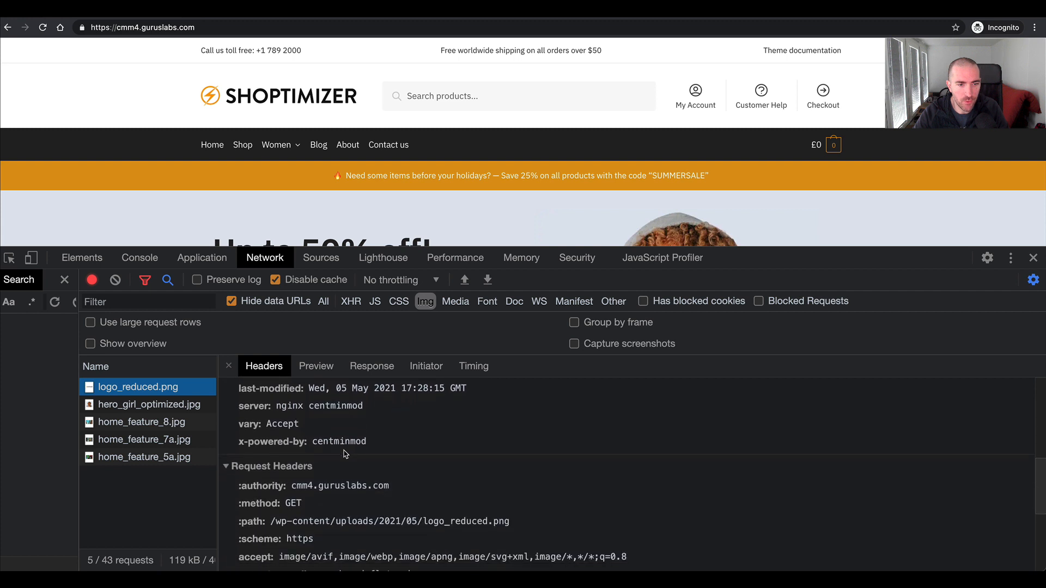
{"action": "scroll", "coordinate": [345, 454], "scroll_direction": "down", "scroll_amount": 4}
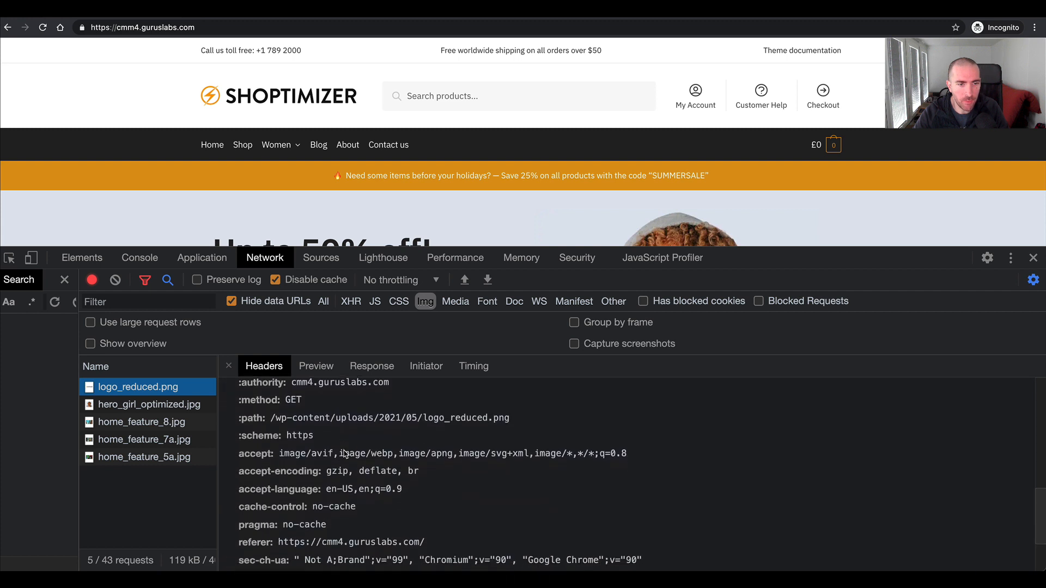
{"action": "scroll", "coordinate": [344, 453], "scroll_direction": "down", "scroll_amount": 1}
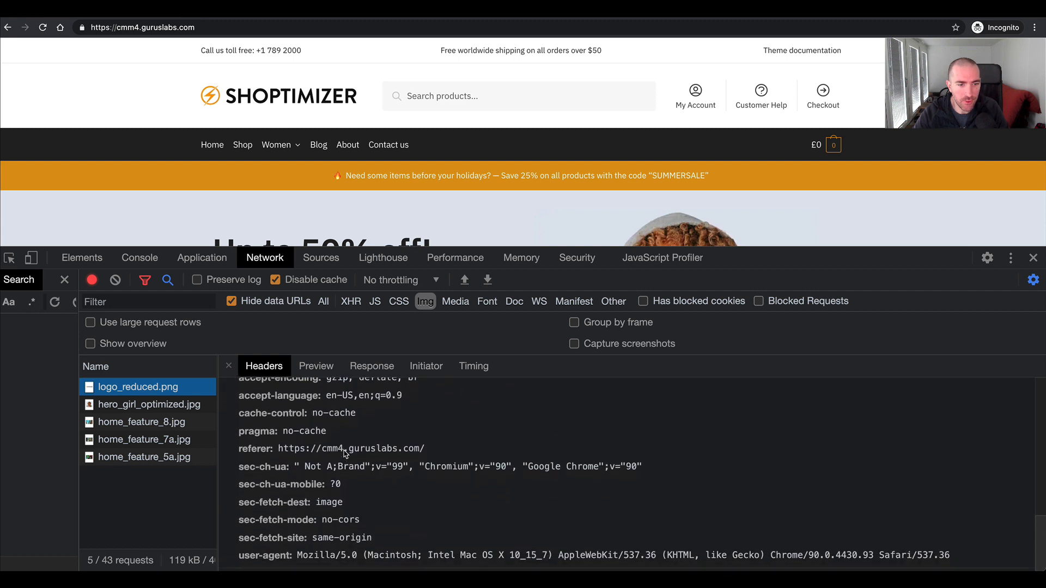
{"action": "scroll", "coordinate": [344, 453], "scroll_direction": "up", "scroll_amount": 5}
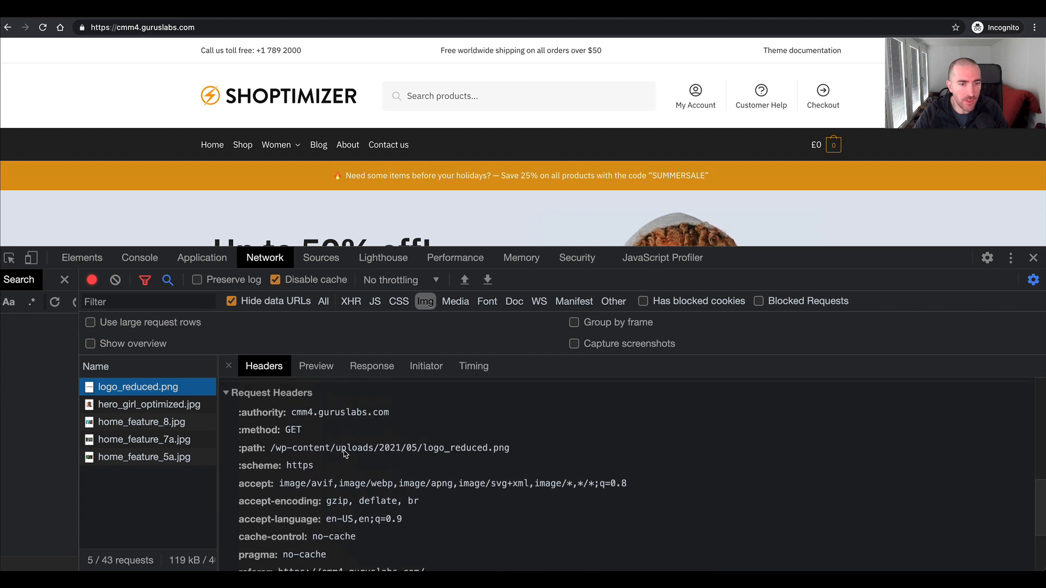
{"action": "scroll", "coordinate": [344, 454], "scroll_direction": "up", "scroll_amount": 4}
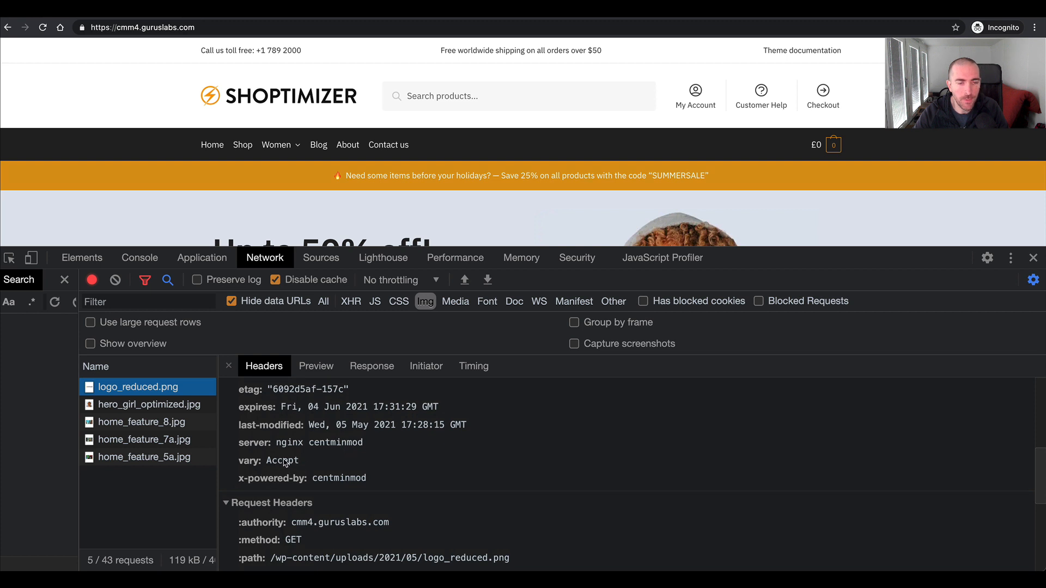
{"action": "scroll", "coordinate": [284, 462], "scroll_direction": "up", "scroll_amount": 5}
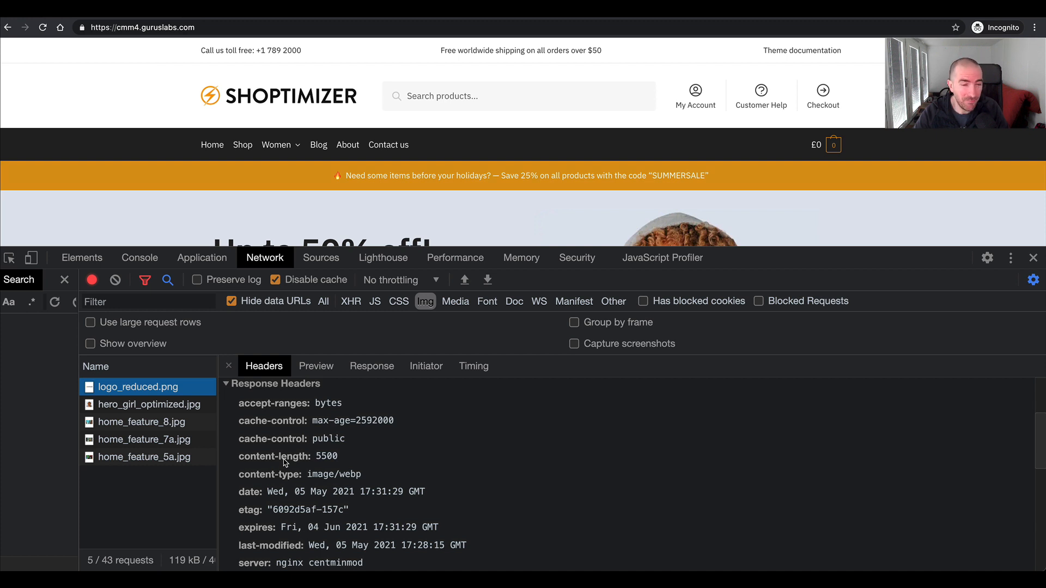
{"action": "scroll", "coordinate": [284, 463], "scroll_direction": "up", "scroll_amount": 3}
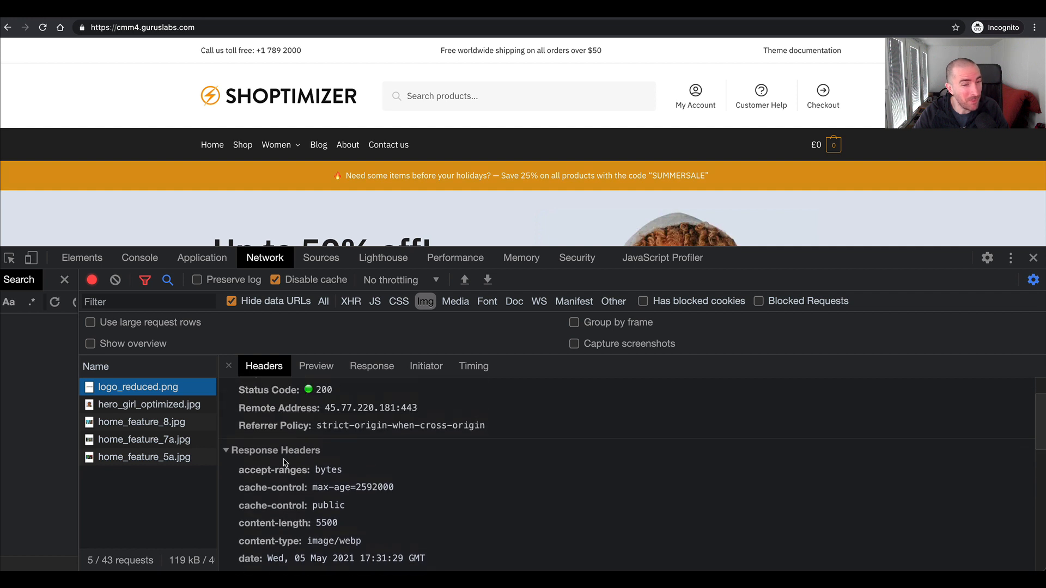
- Highlight the content-type response header of logo_reduced.png, and close the request's details to return to the image list
{"action": "scroll", "coordinate": [284, 463], "scroll_direction": "down", "scroll_amount": 3}
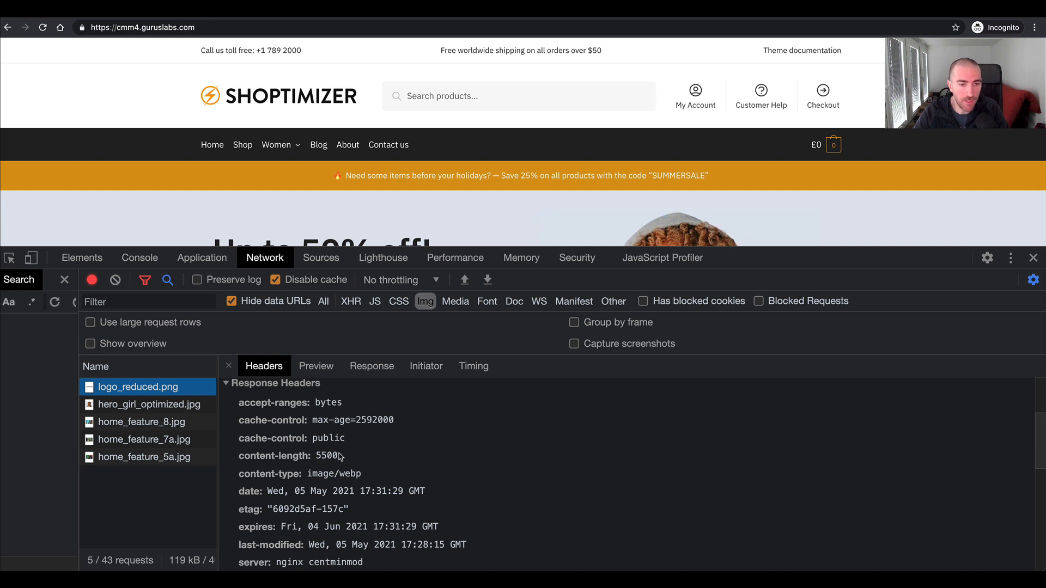
{"action": "left_click", "coordinate": [368, 478]}
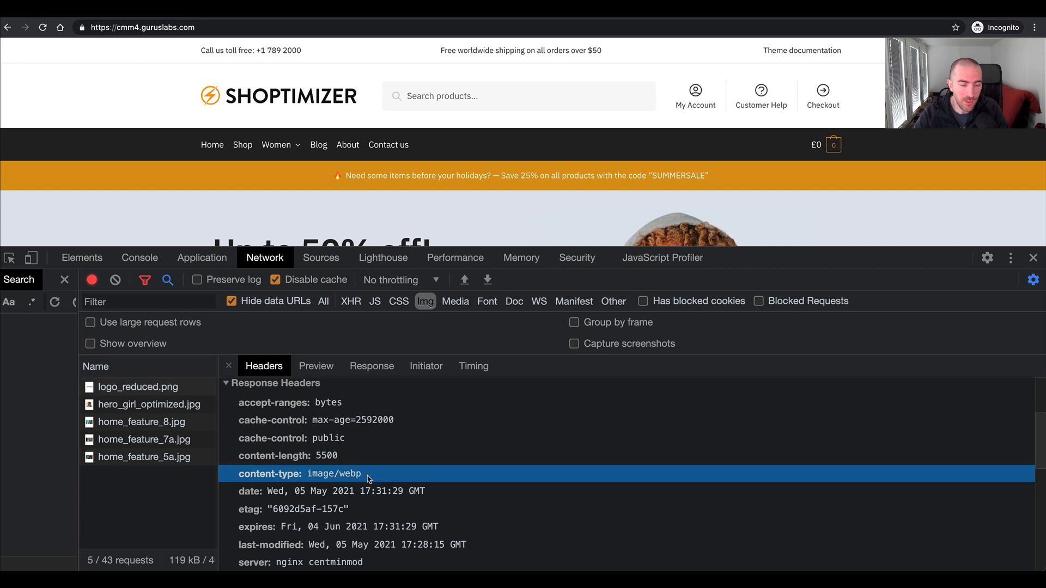
{"action": "mouse_move", "coordinate": [348, 477]}
{"action": "left_mouse_down"}
{"action": "mouse_move", "coordinate": [336, 477]}
{"action": "mouse_move", "coordinate": [368, 477]}
{"action": "left_mouse_up"}
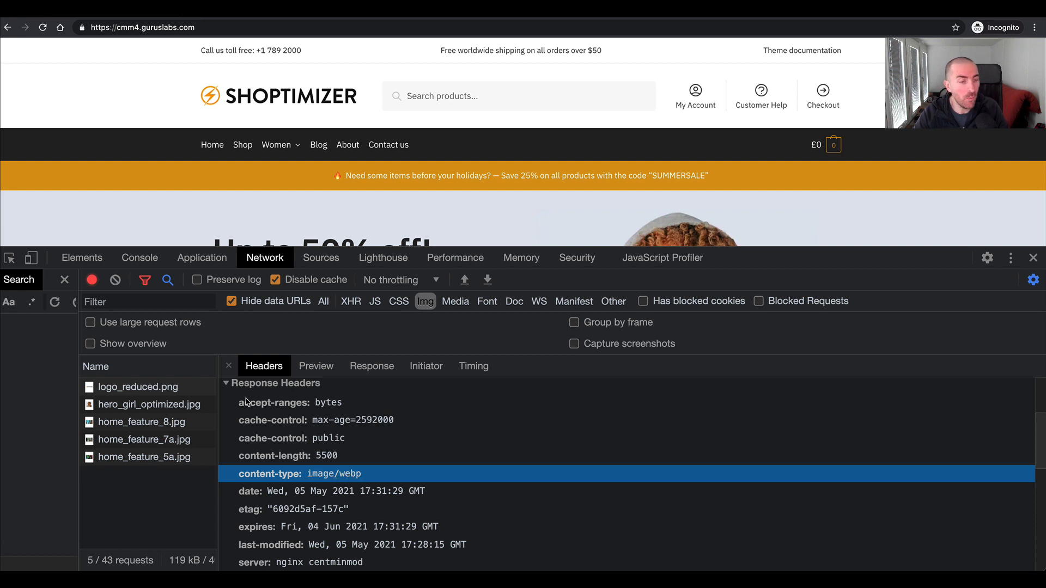
{"action": "left_click", "coordinate": [229, 366]}
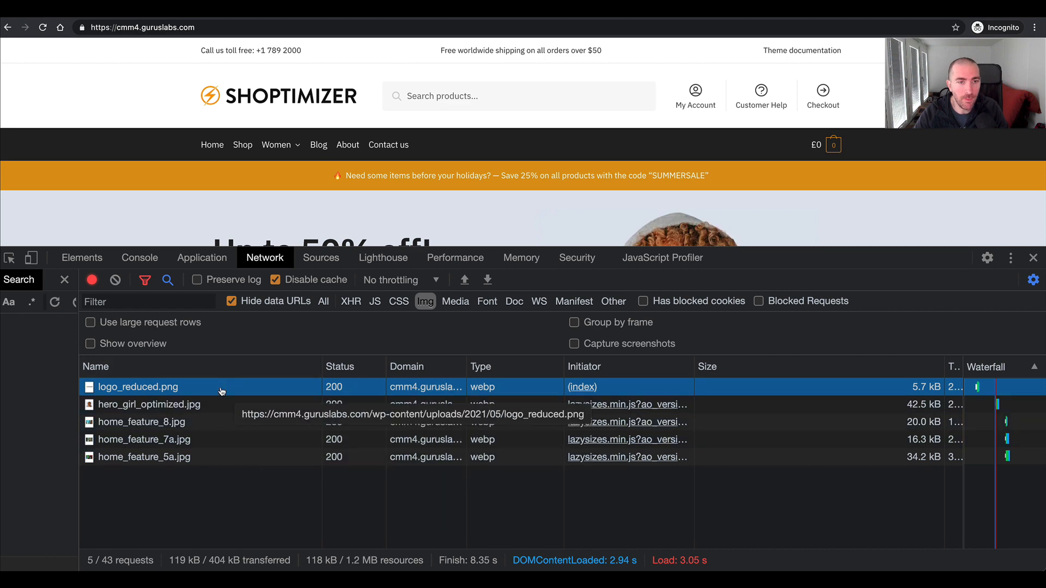
- Browse the homepage down to its footer so the lazy-loaded images are requested, and check their types in the network log
{"action": "scroll", "coordinate": [185, 188], "scroll_direction": "down", "scroll_amount": 10}
{"action": "scroll", "coordinate": [185, 186], "scroll_direction": "down", "scroll_amount": 15}
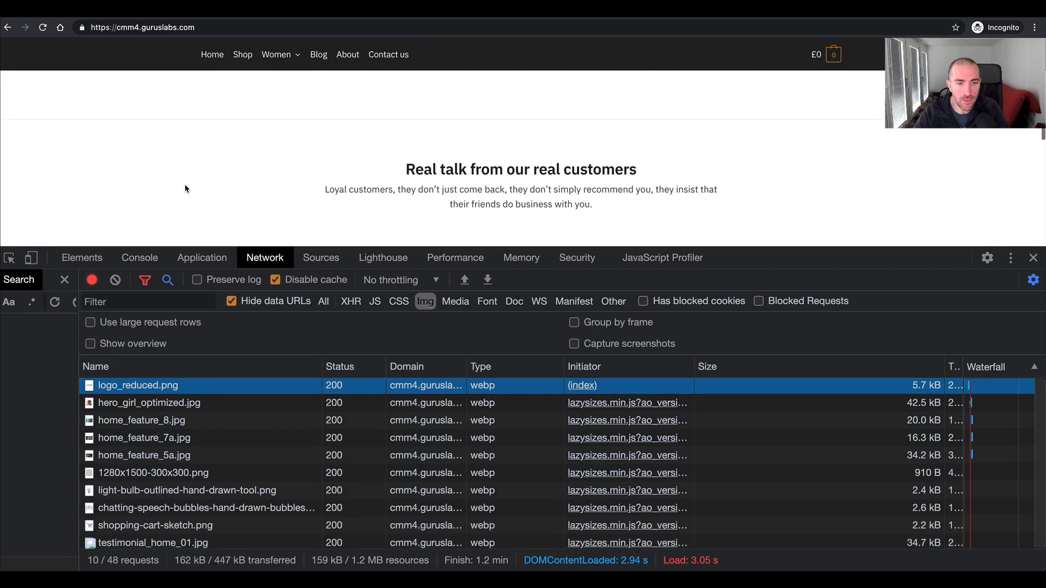
{"action": "scroll", "coordinate": [185, 185], "scroll_direction": "down", "scroll_amount": 6}
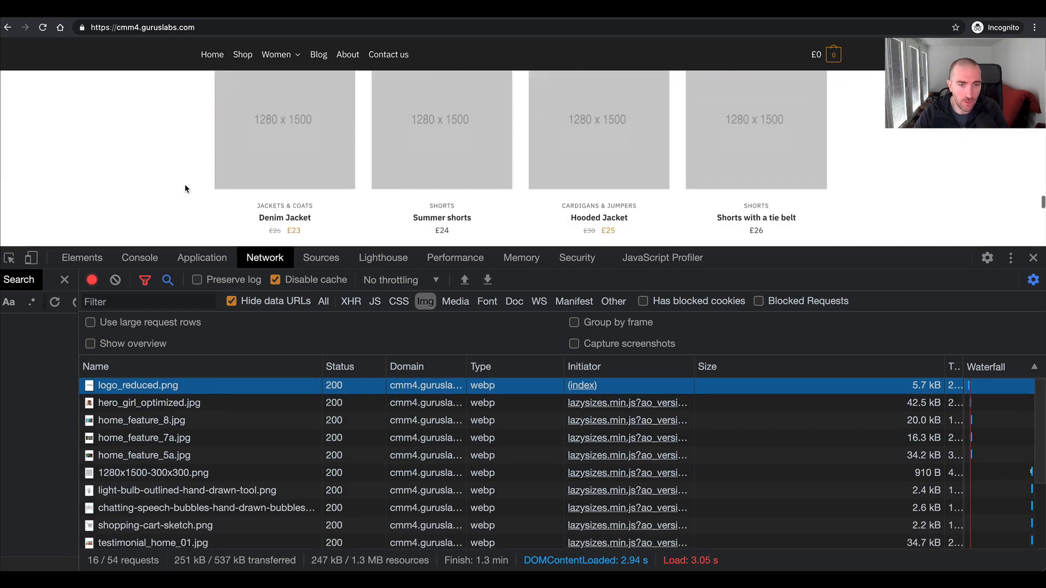
{"action": "scroll", "coordinate": [185, 189], "scroll_direction": "down", "scroll_amount": 5}
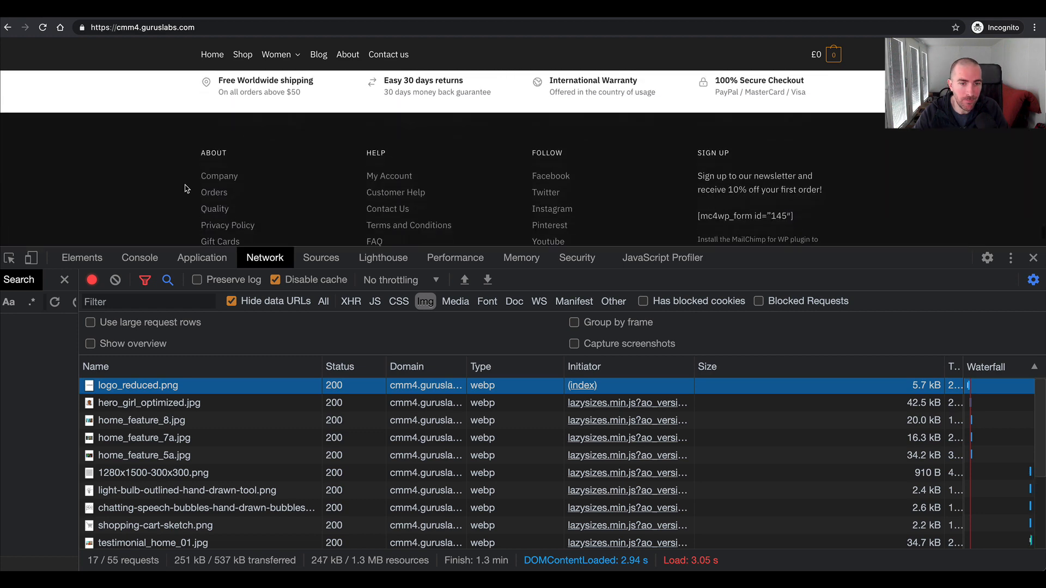
{"action": "scroll", "coordinate": [185, 188], "scroll_direction": "up", "scroll_amount": 18}
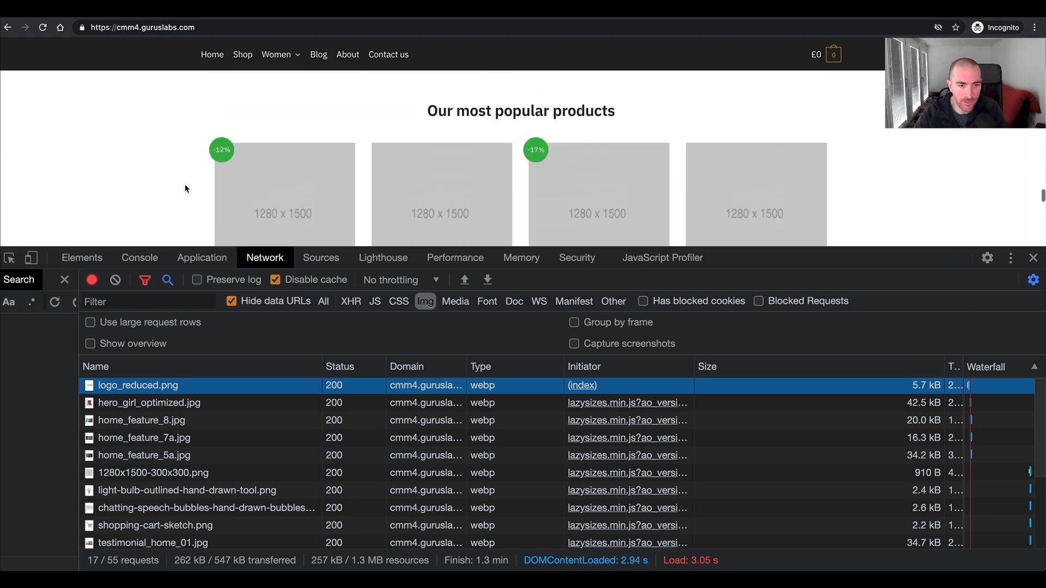
{"action": "scroll", "coordinate": [185, 189], "scroll_direction": "up", "scroll_amount": 10}
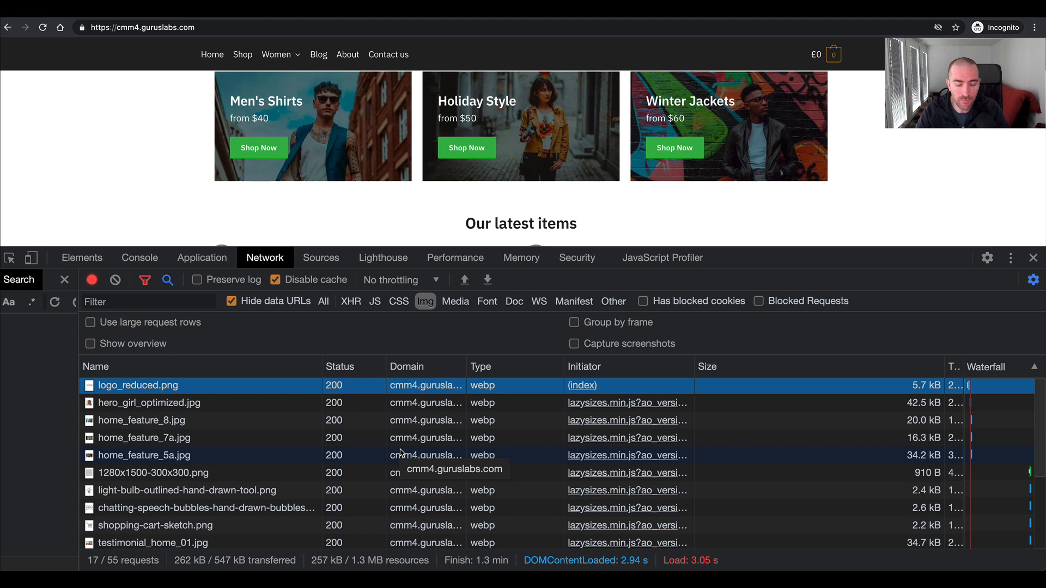
- Close the developer tools, look over the homepage's hero section, and reload the page
{"action": "key", "text": "super+alt+i"}
{"action": "scroll", "coordinate": [400, 455], "scroll_direction": "up", "scroll_amount": 7}
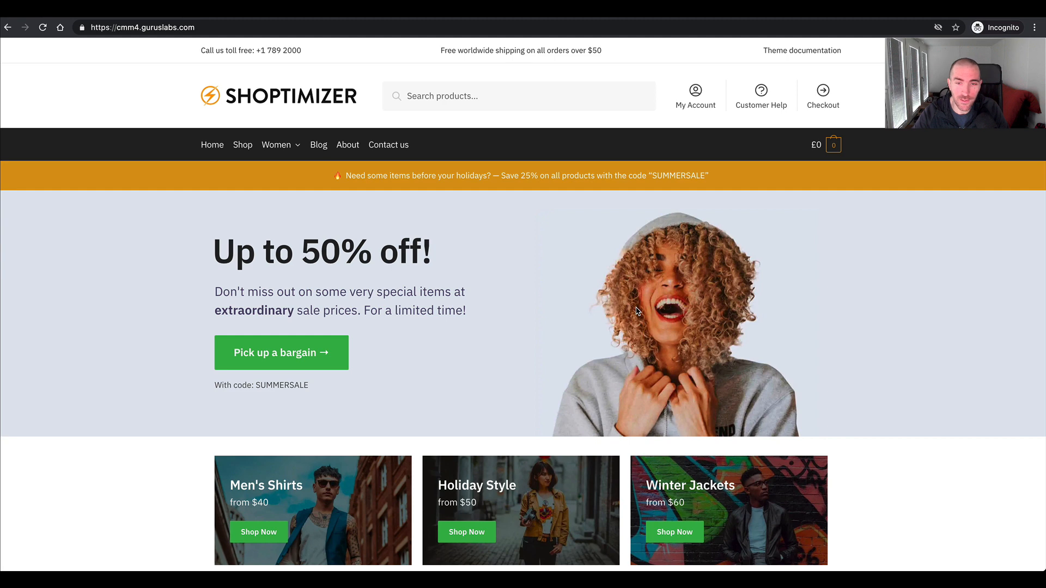
{"action": "scroll", "coordinate": [637, 311], "scroll_direction": "down", "scroll_amount": 2}
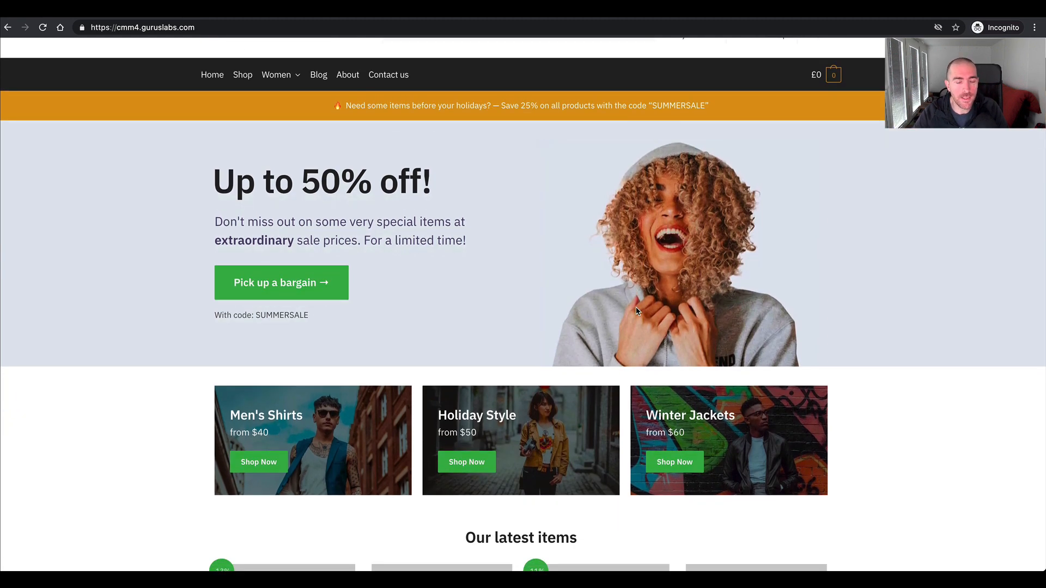
{"action": "scroll", "coordinate": [637, 312], "scroll_direction": "up", "scroll_amount": 2}
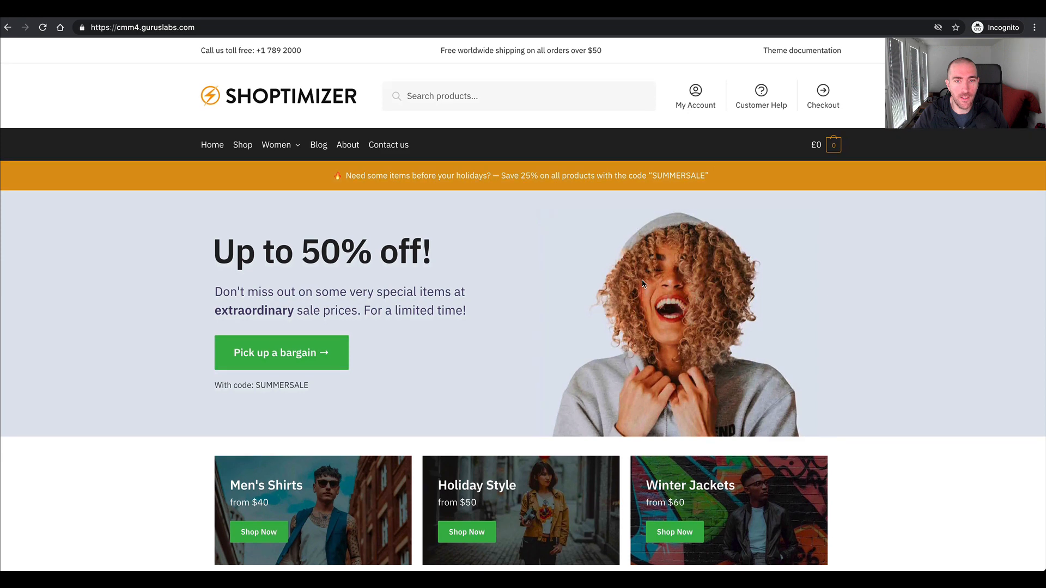
{"action": "key", "text": "ctrl+r"}
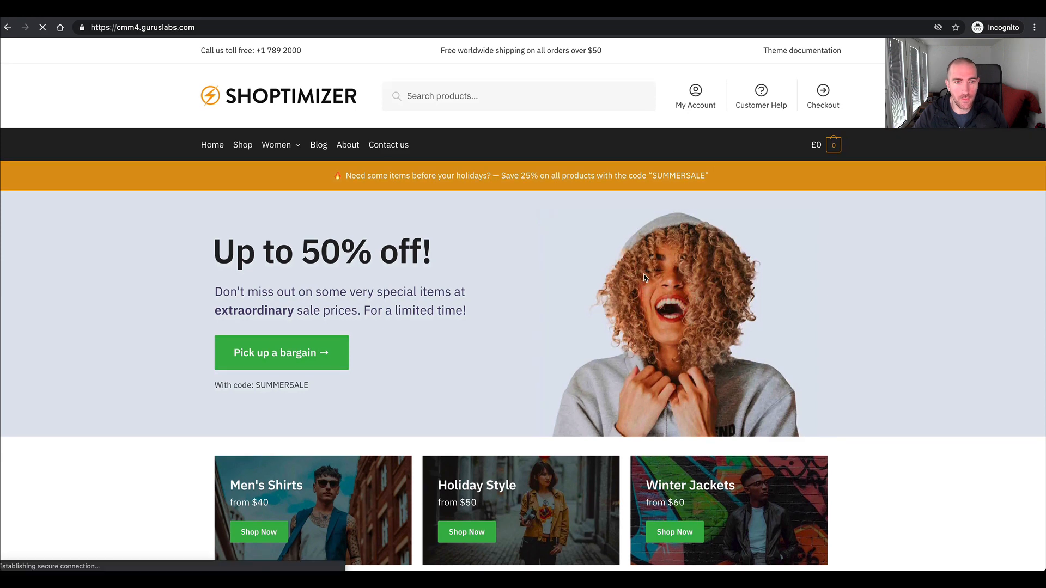
{"action": "key", "text": "ctrl+Right"}
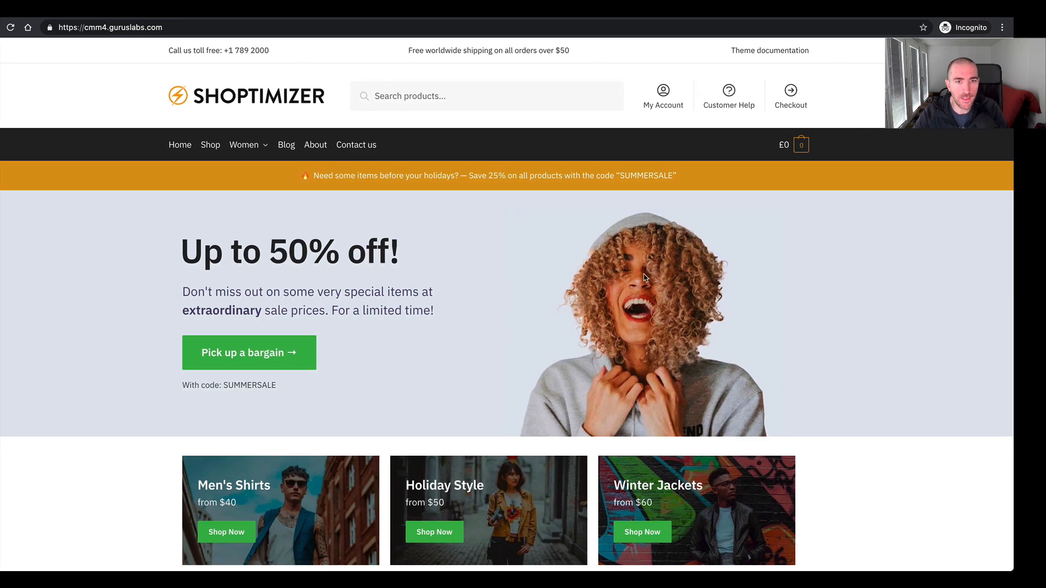
{"action": "scroll", "coordinate": [626, 273], "scroll_direction": "up", "scroll_amount": 4}
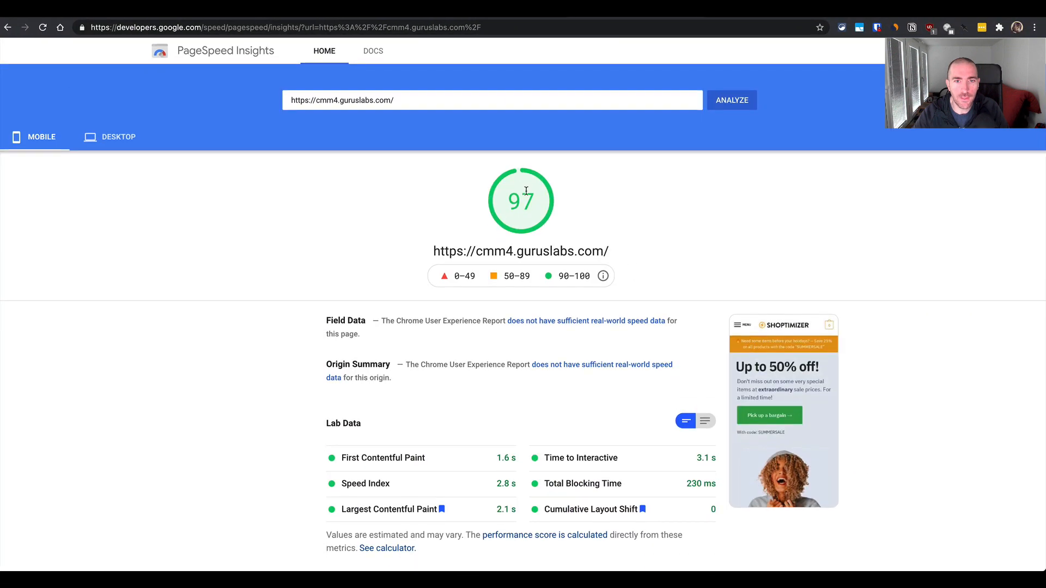
{"action": "left_click", "coordinate": [729, 102]}
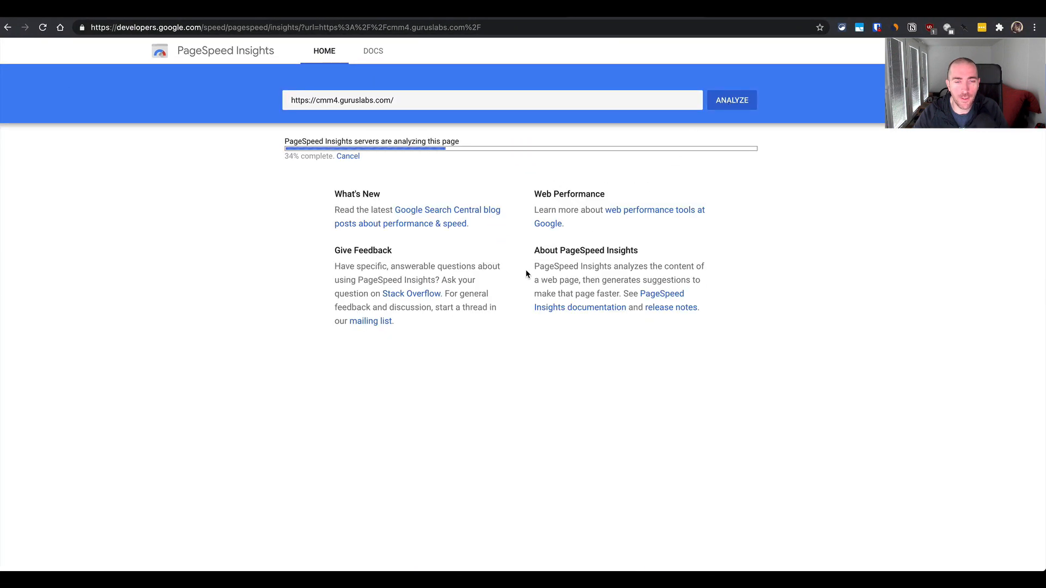
{"action": "key", "text": "ctrl+Left"}
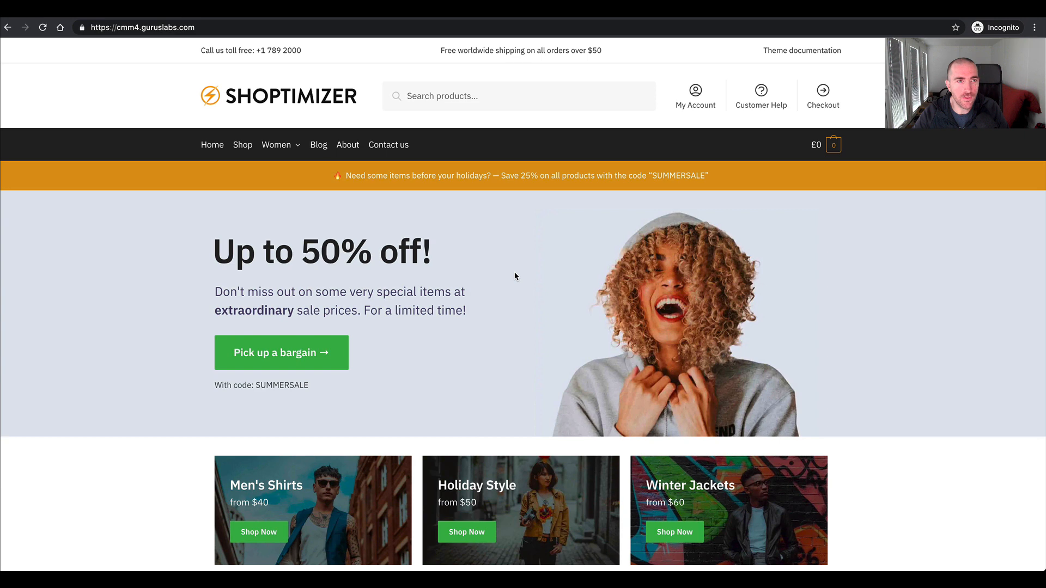
{"action": "key", "text": "ctrl+Right"}
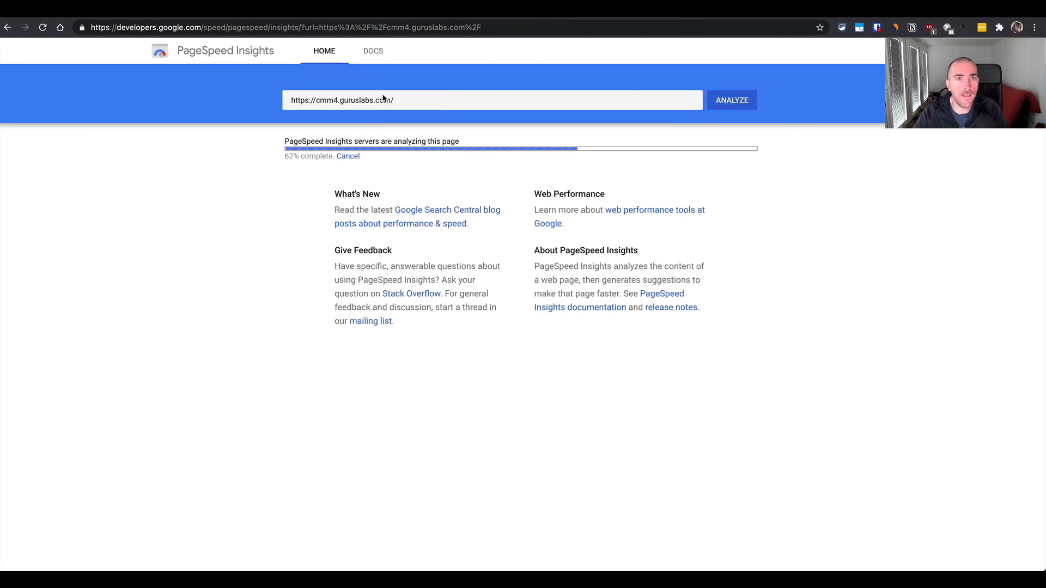
{"action": "key", "text": "ctrl+Right"}
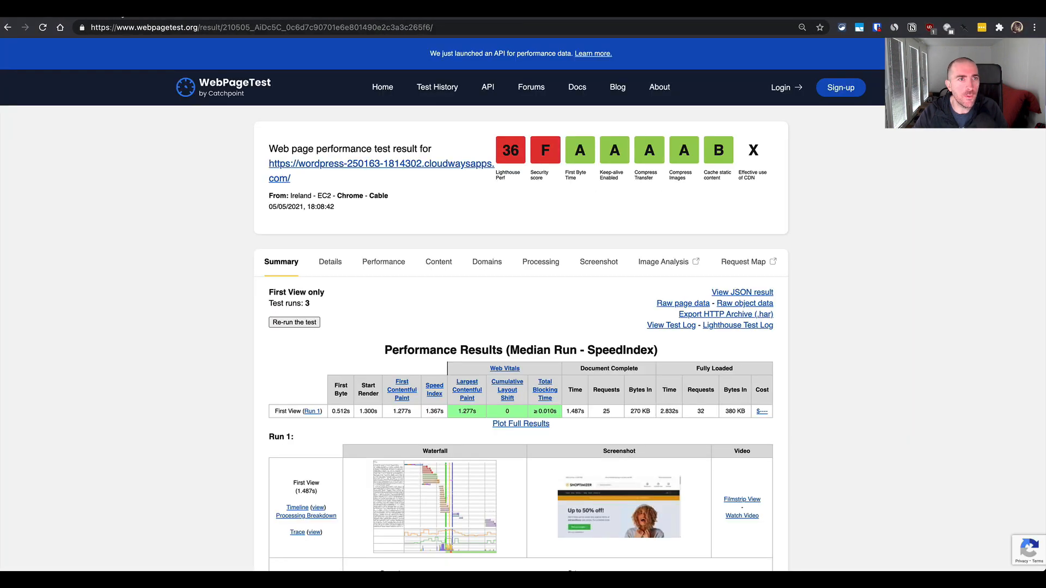
{"action": "left_click", "coordinate": [129, 10]}
{"action": "scroll", "coordinate": [240, 264], "scroll_direction": "up", "scroll_amount": 3}
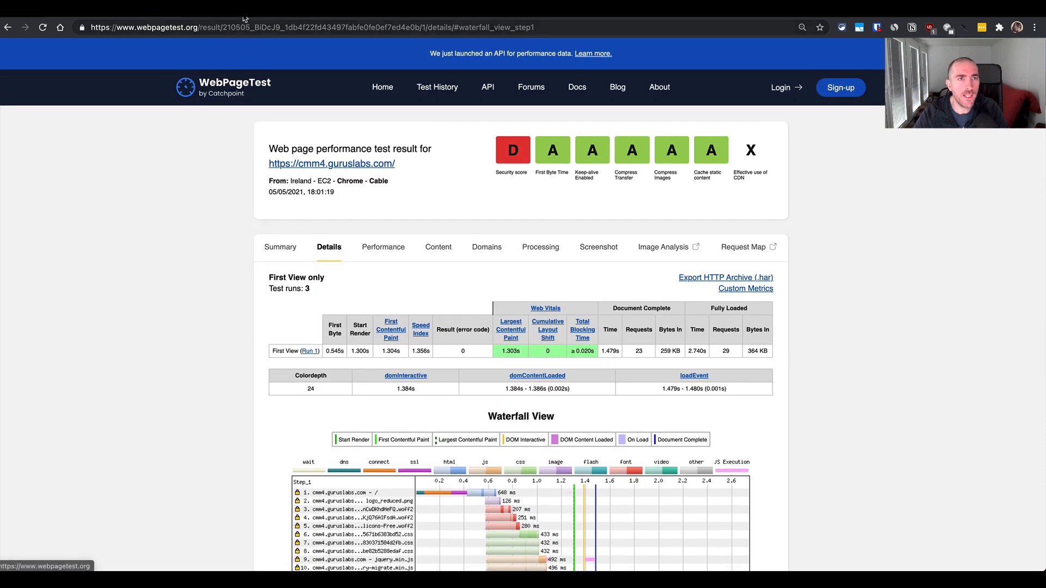
{"action": "left_click", "coordinate": [280, 247]}
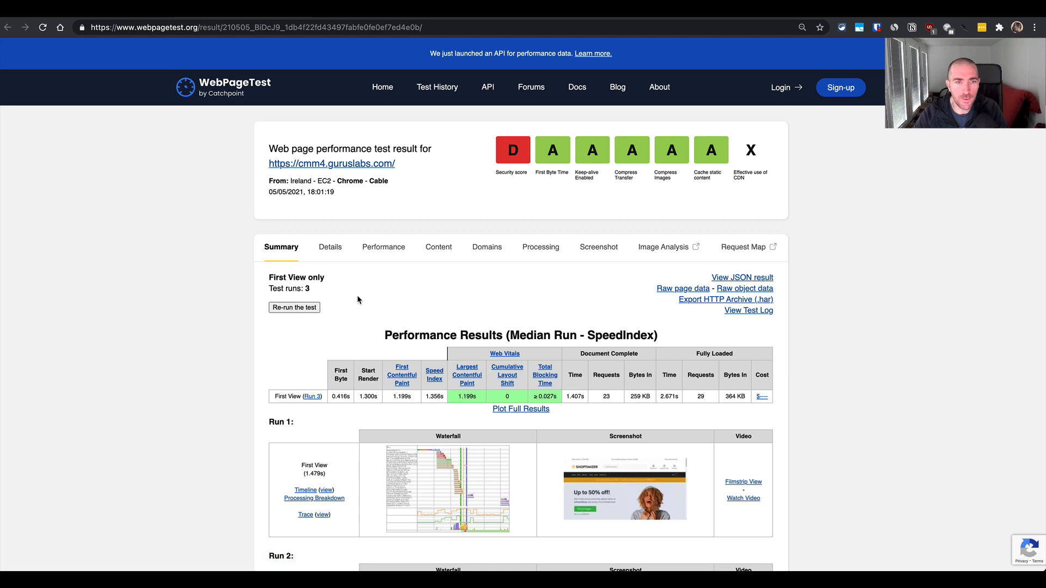
{"action": "left_click", "coordinate": [307, 308]}
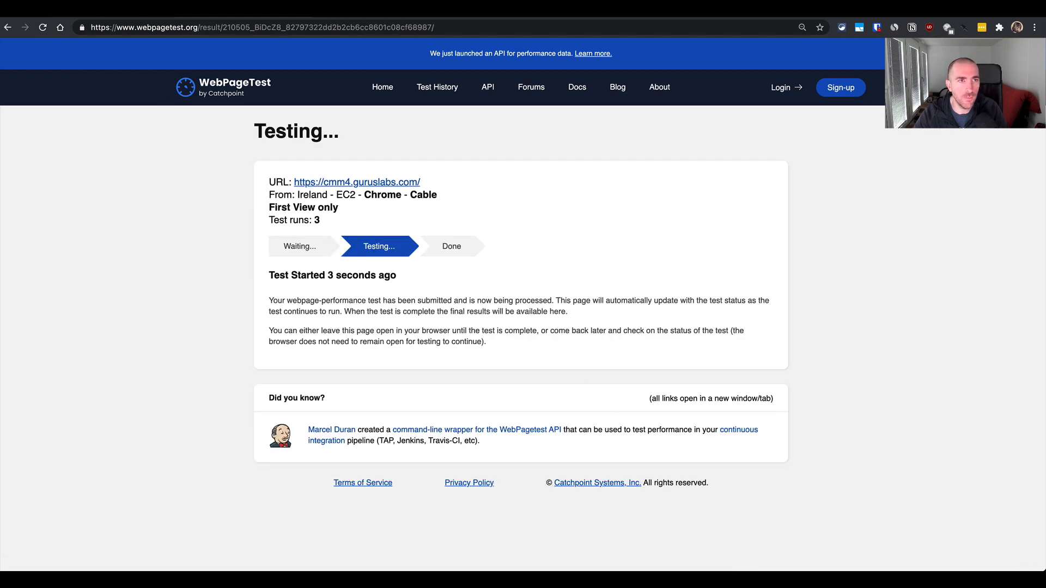
- Return to the incognito homepage and reload it with the developer tools open to record its image requests
{"action": "key", "text": "ctrl+Left"}
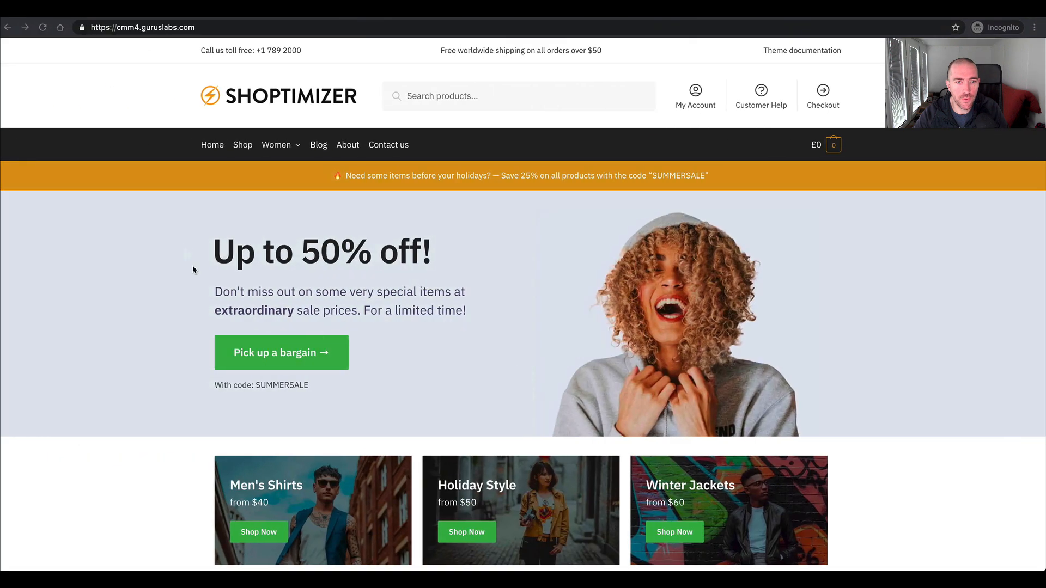
{"action": "key", "text": "super+alt+i"}
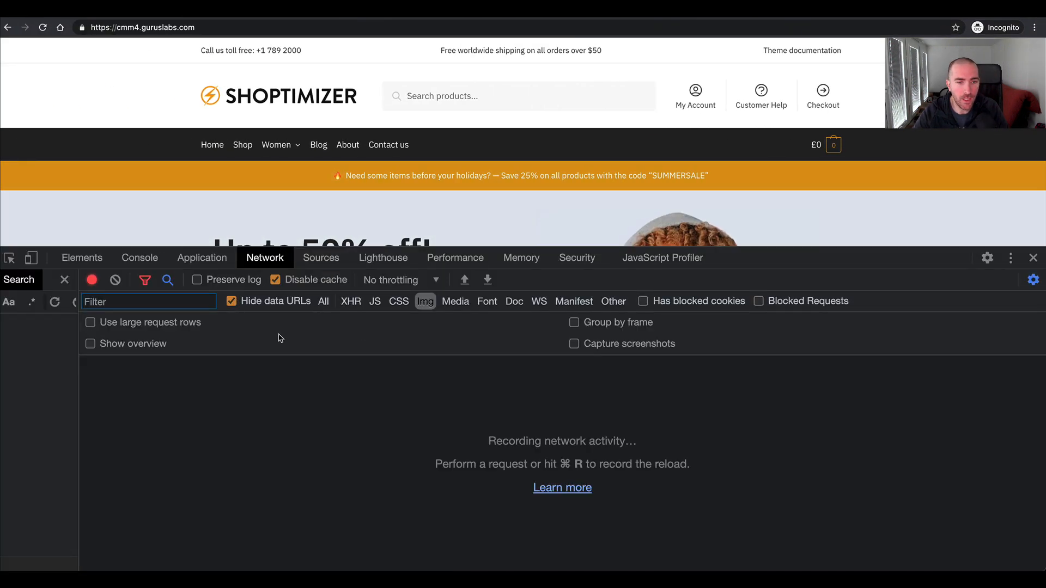
{"action": "key", "text": "super+r"}
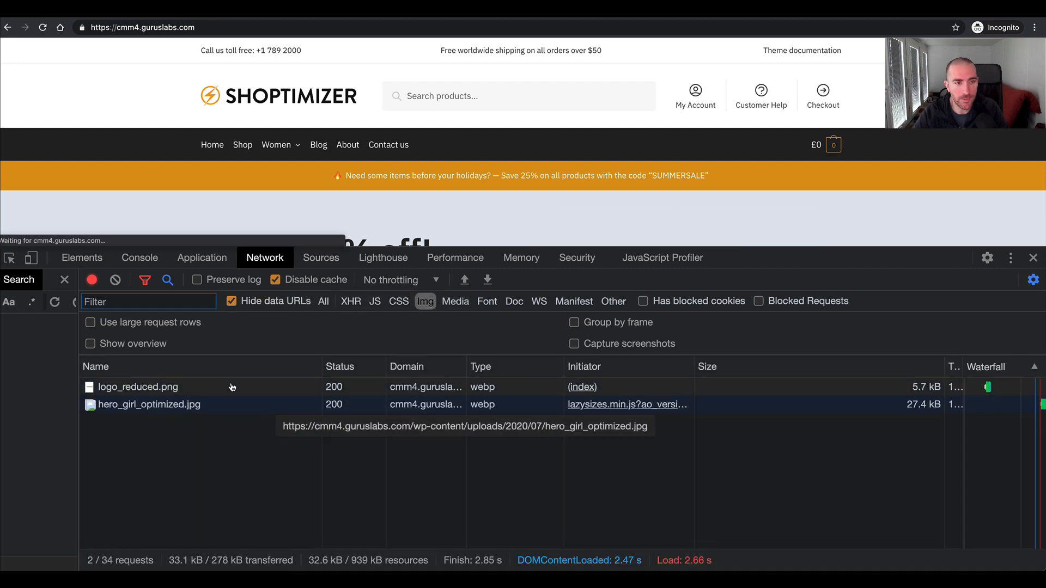
- Go through the whole homepage to record its lazy-loaded image requests, check their types, and close the developer tools
{"action": "scroll", "coordinate": [160, 213], "scroll_direction": "down", "scroll_amount": 8}
{"action": "scroll", "coordinate": [160, 213], "scroll_direction": "down", "scroll_amount": 10}
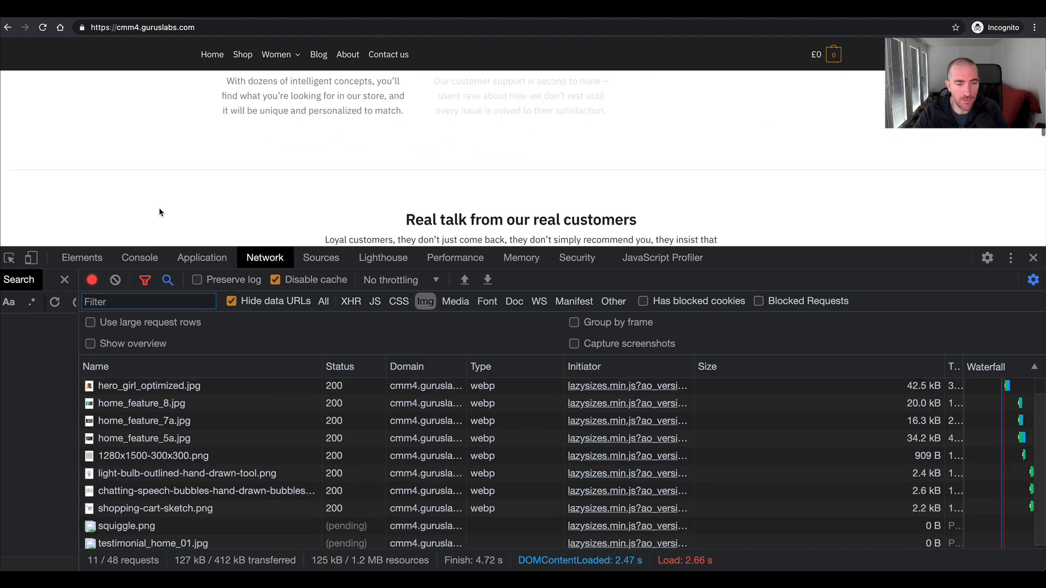
{"action": "scroll", "coordinate": [283, 466], "scroll_direction": "down", "scroll_amount": 2}
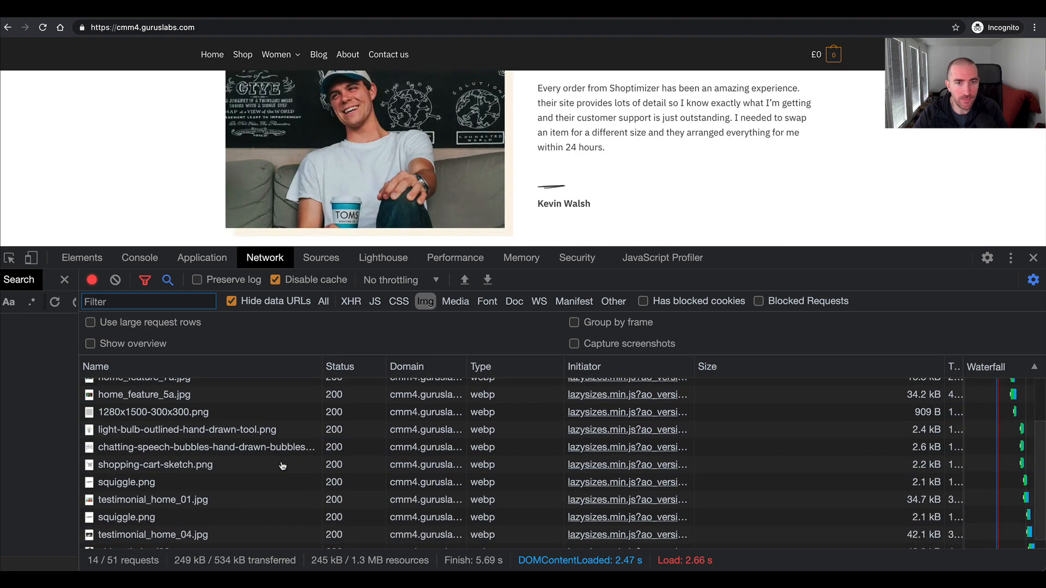
{"action": "scroll", "coordinate": [158, 203], "scroll_direction": "up", "scroll_amount": 15}
{"action": "scroll", "coordinate": [158, 203], "scroll_direction": "down", "scroll_amount": 20}
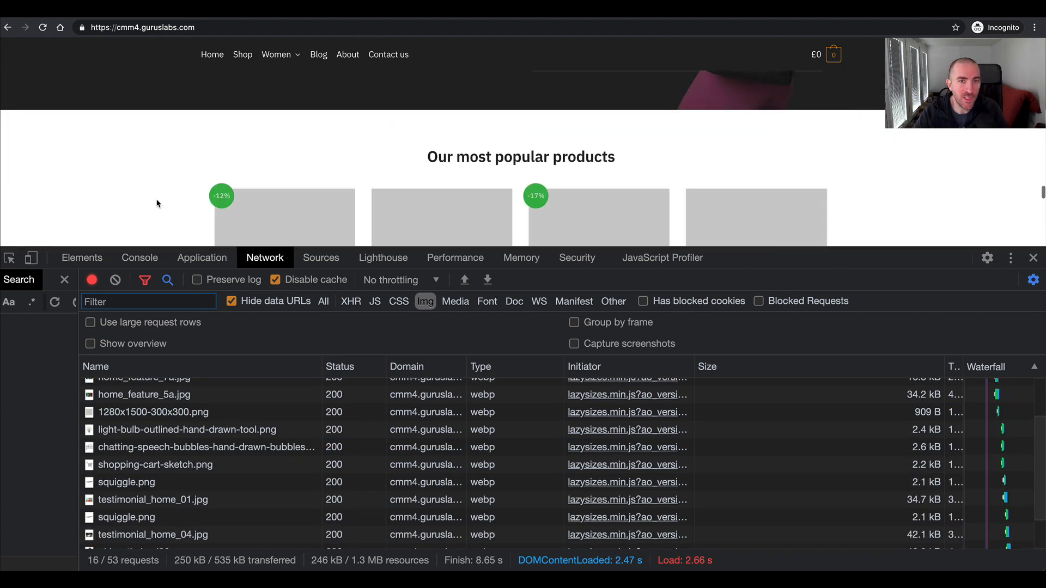
{"action": "scroll", "coordinate": [158, 203], "scroll_direction": "down", "scroll_amount": 3}
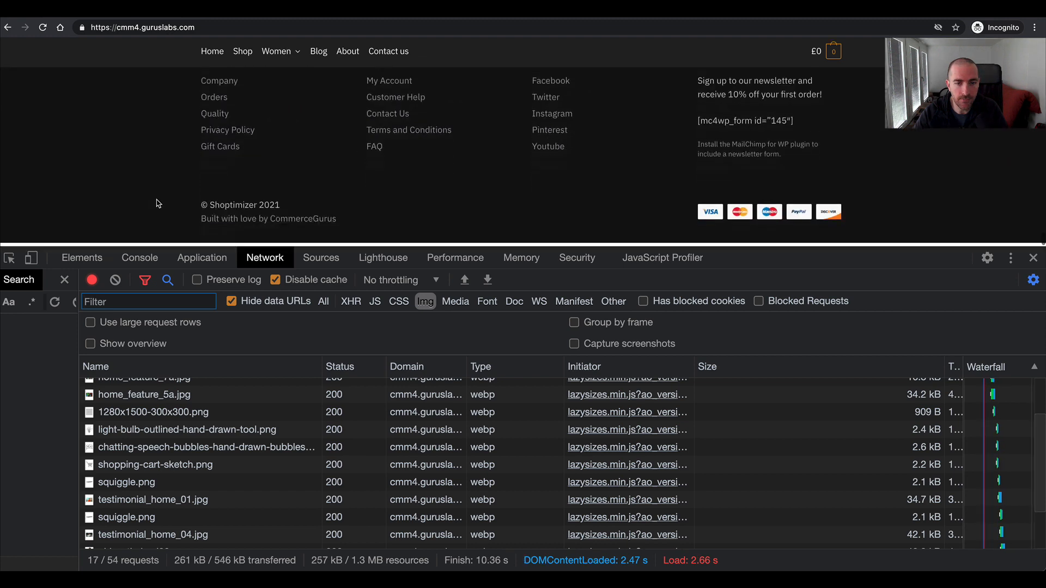
{"action": "key", "text": "super+alt+i"}
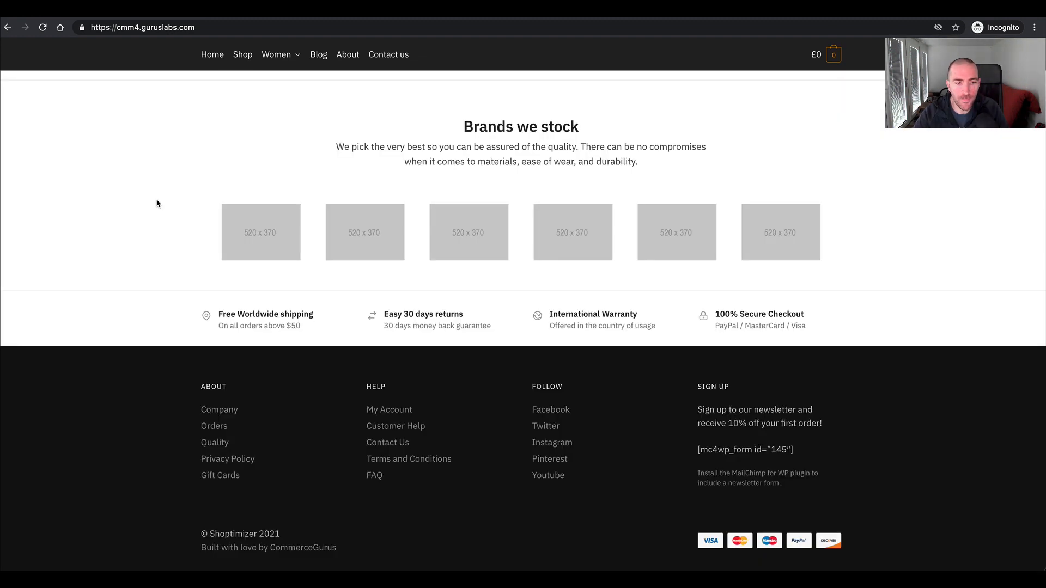
{"action": "key", "text": "ctrl+Right"}
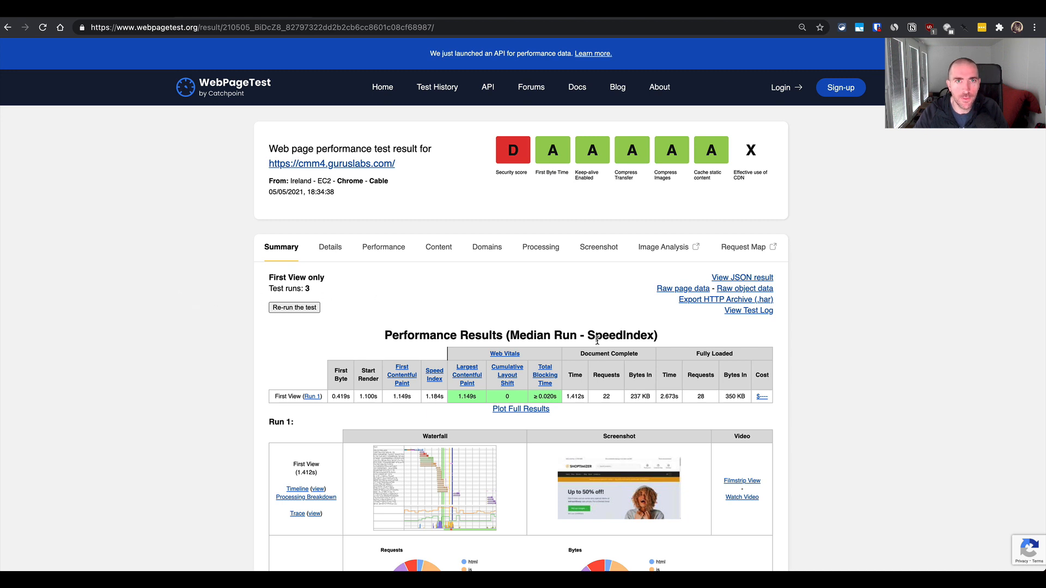
{"action": "key", "text": "ctrl+Tab"}
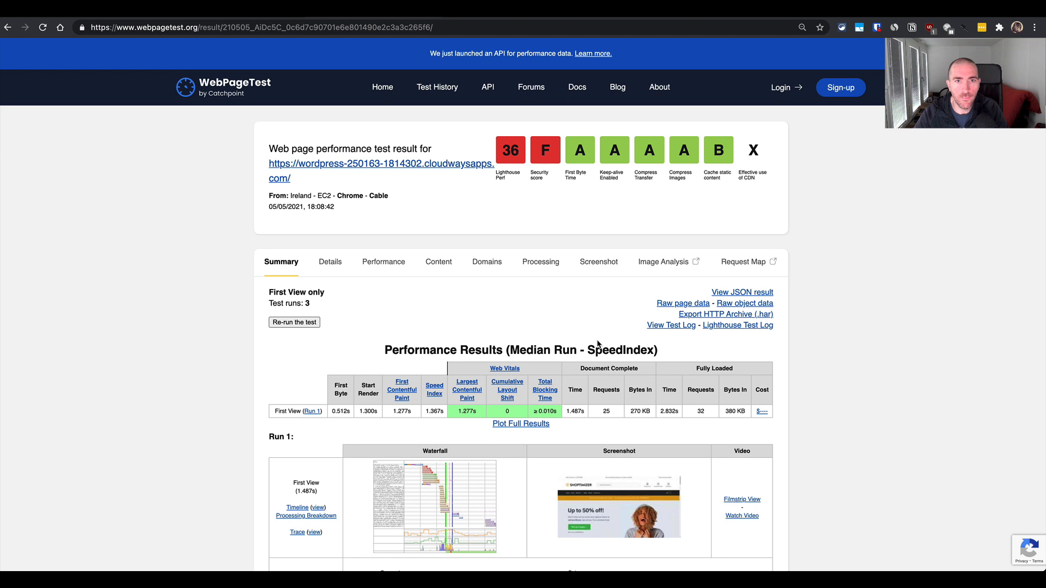
{"action": "key", "text": "ctrl+Tab"}
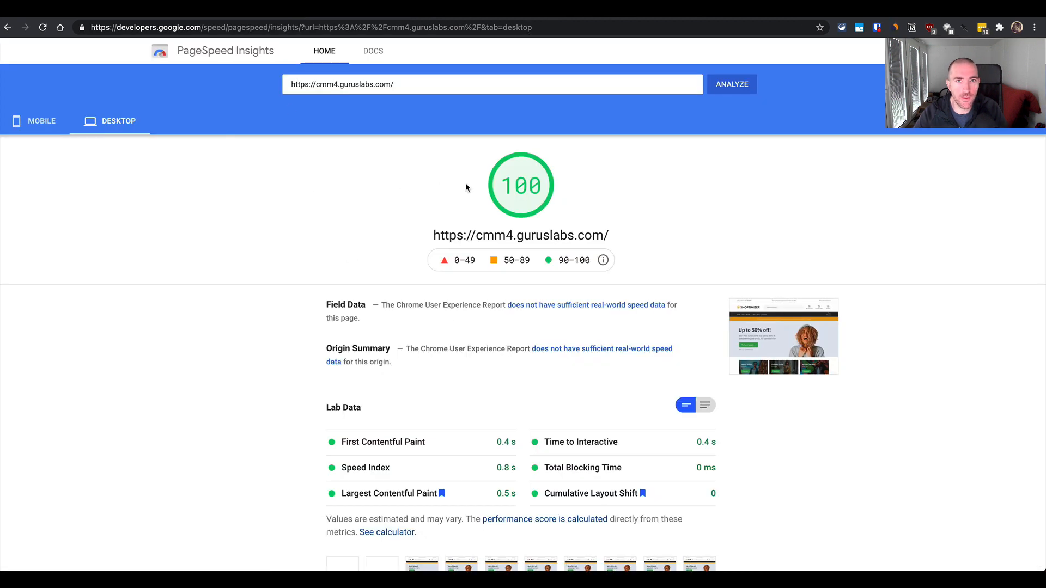
{"action": "left_click", "coordinate": [48, 123]}
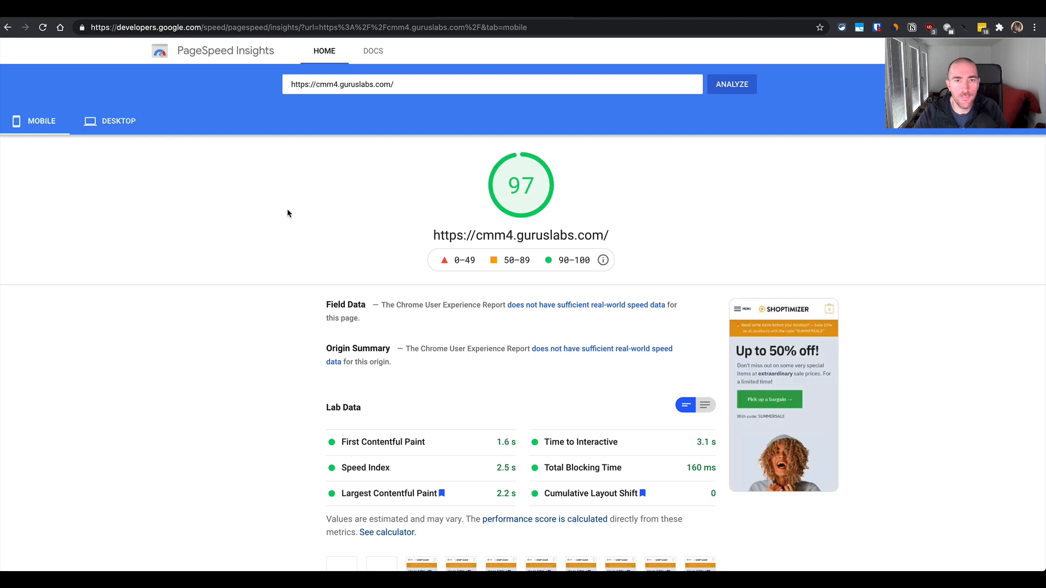
{"action": "scroll", "coordinate": [398, 244], "scroll_direction": "down", "scroll_amount": 1}
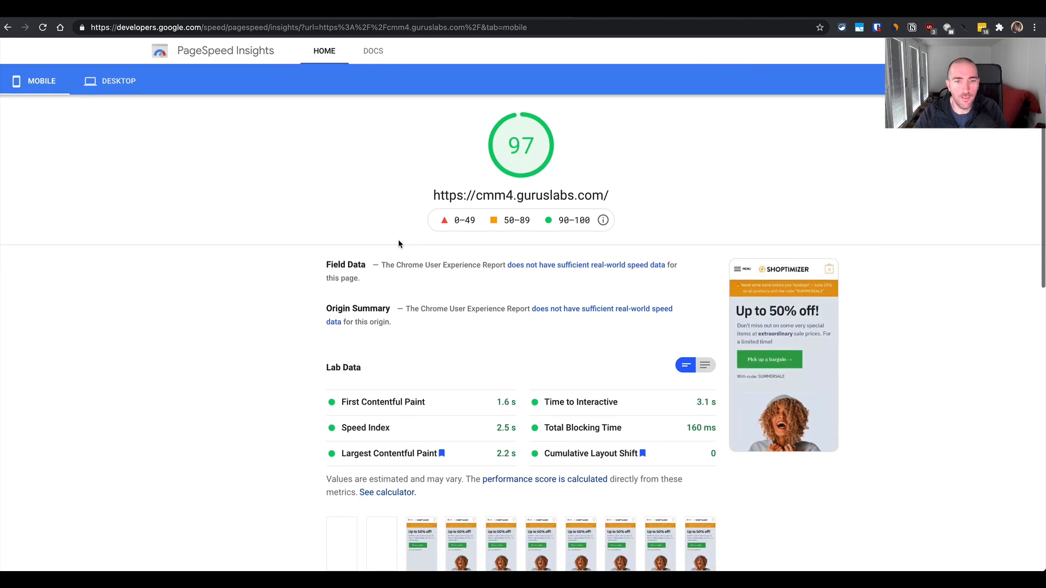
{"action": "scroll", "coordinate": [399, 244], "scroll_direction": "up", "scroll_amount": 1}
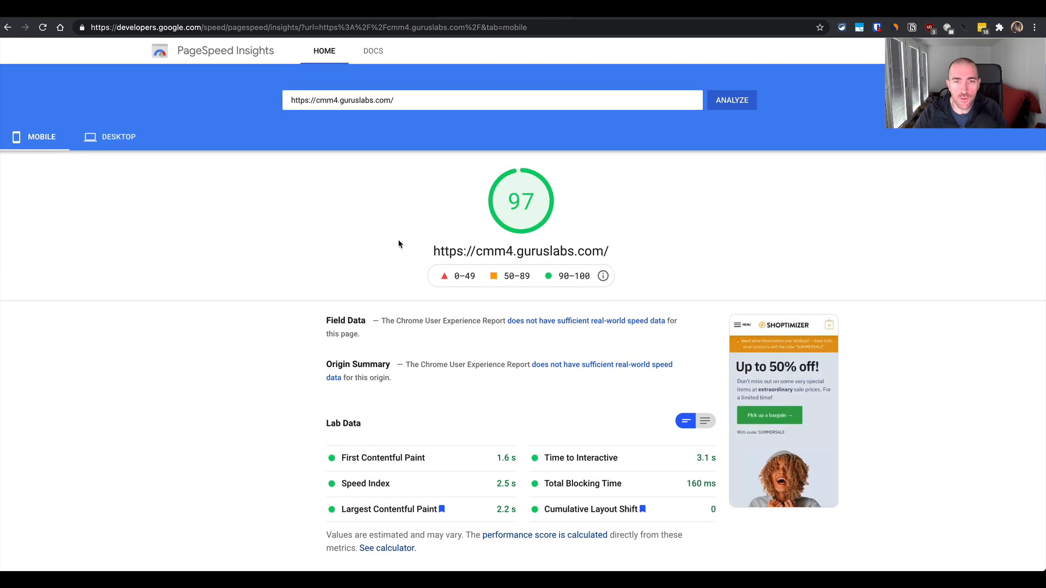
- Return to the WordPress admin and look through the WebP Express redirection rules and conversion settings
{"action": "key", "text": "ctrl+Left"}
{"action": "scroll", "coordinate": [397, 246], "scroll_direction": "up", "scroll_amount": 13}
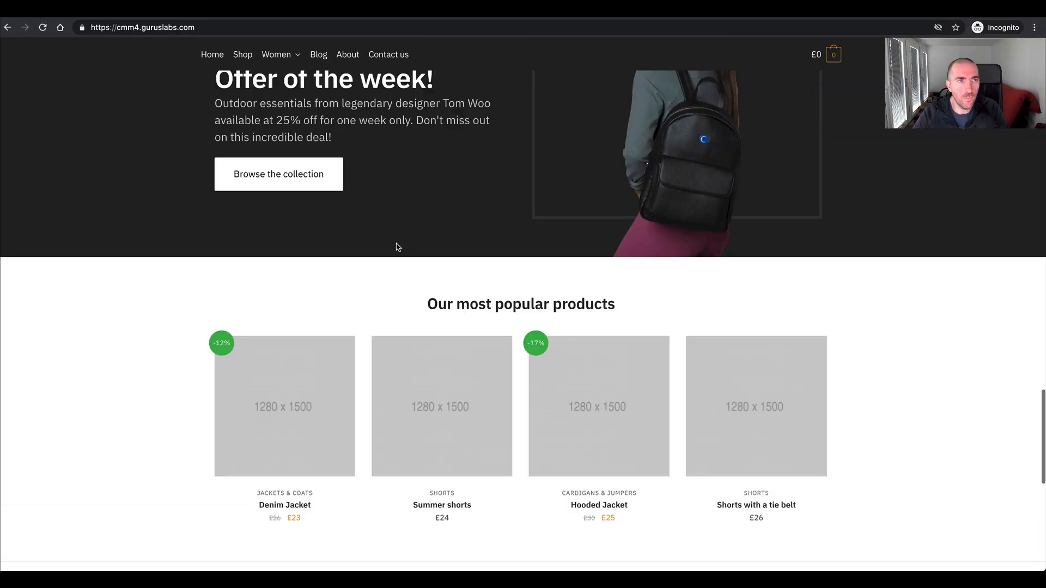
{"action": "key", "text": "ctrl+Left"}
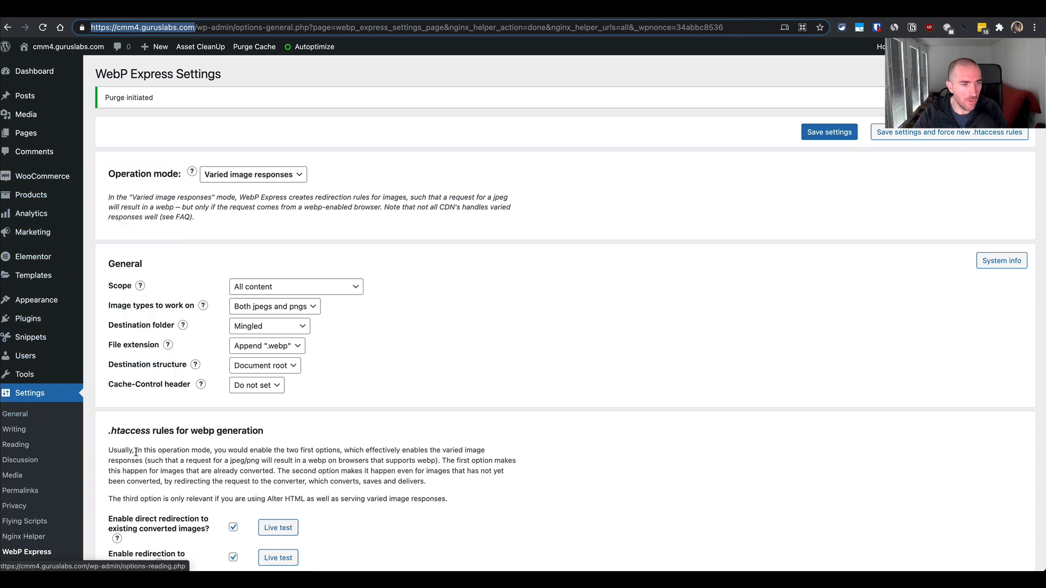
{"action": "scroll", "coordinate": [136, 452], "scroll_direction": "down", "scroll_amount": 2}
{"action": "scroll", "coordinate": [136, 452], "scroll_direction": "down", "scroll_amount": 6}
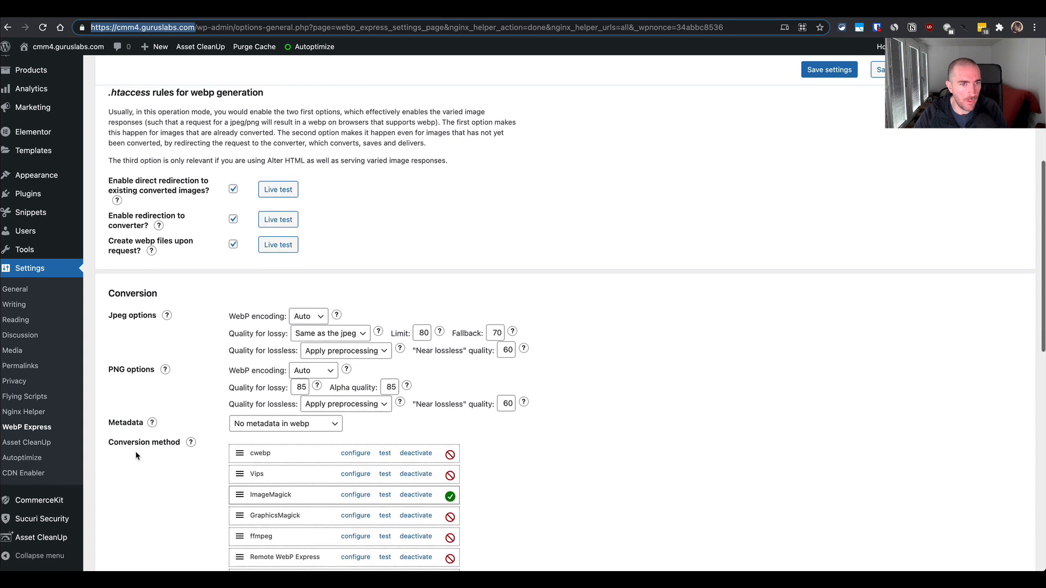
{"action": "scroll", "coordinate": [136, 456], "scroll_direction": "down", "scroll_amount": 2}
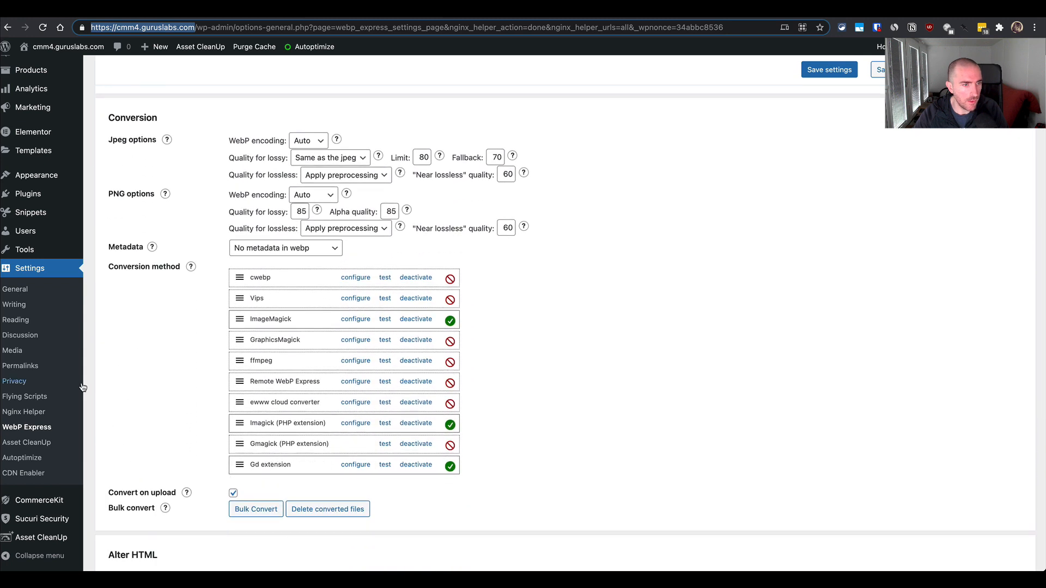
- Open the WordPress general settings and visit the site's homepage from the admin
{"action": "left_click", "coordinate": [31, 291]}
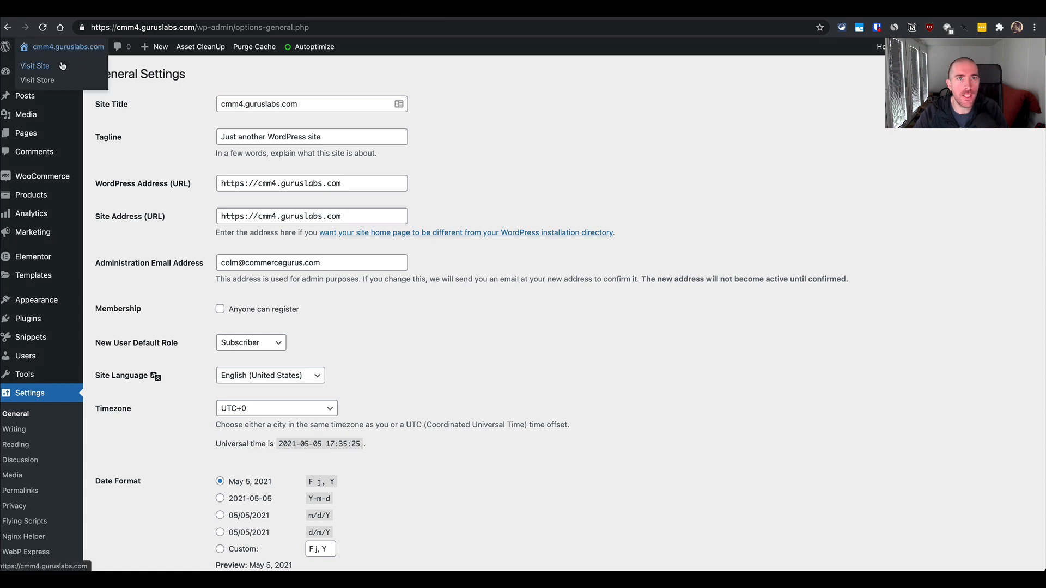
{"action": "left_click", "coordinate": [68, 46]}
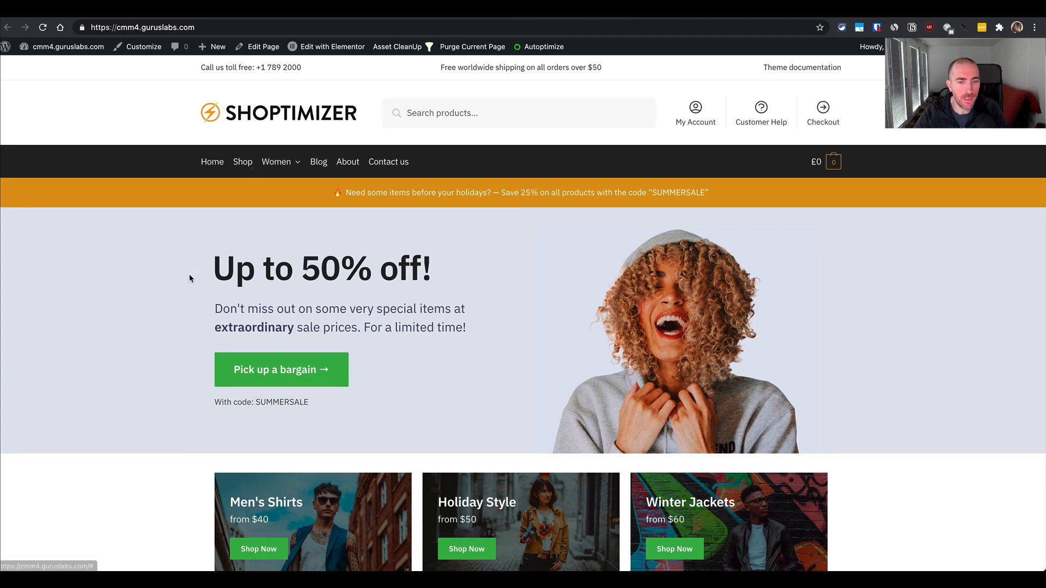
{"action": "scroll", "coordinate": [189, 274], "scroll_direction": "down", "scroll_amount": 7}
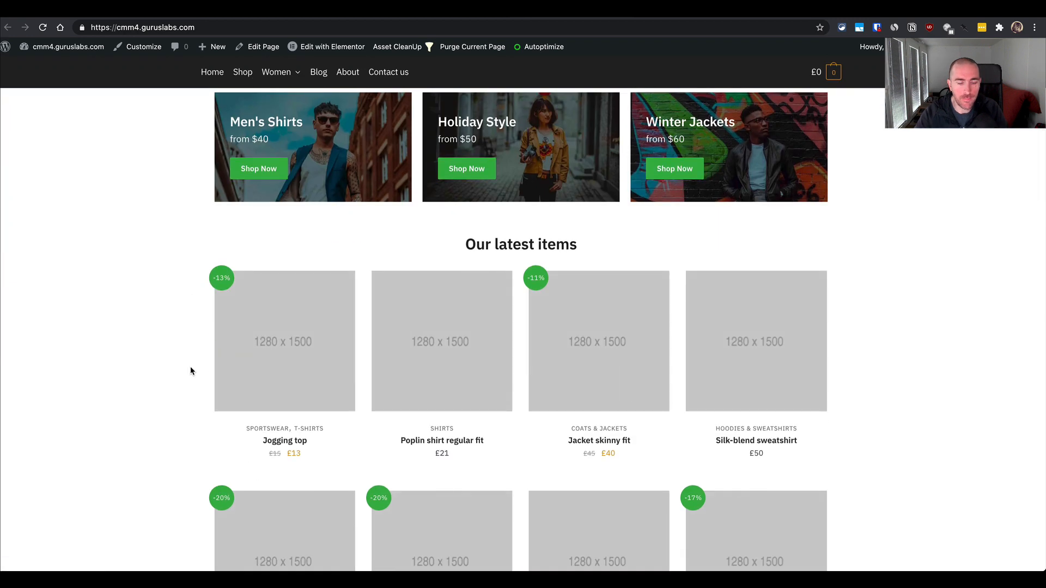
- Open the store's /shop page and look over the product grid and sidebar
{"action": "key", "text": "super+l"}
{"action": "key", "text": "Right"}
{"action": "type", "text": "/sho"}
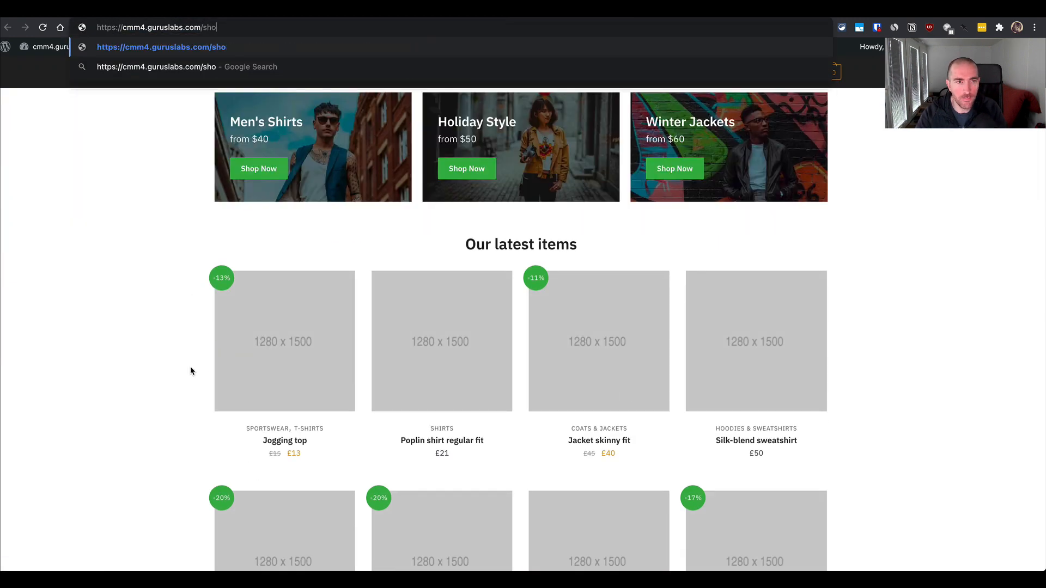
{"action": "type", "text": "p"}
{"action": "key", "text": "Return"}
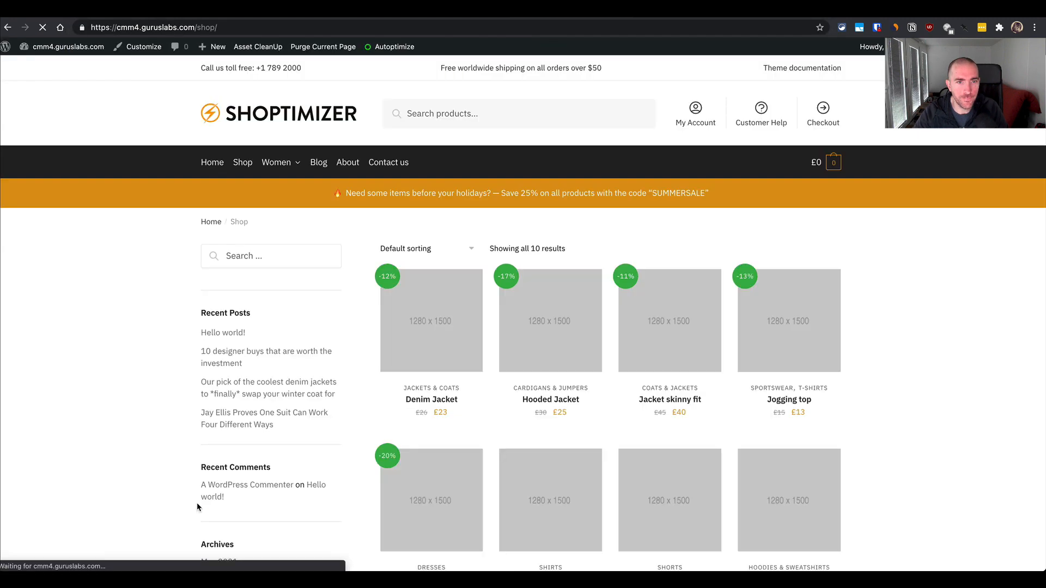
{"action": "scroll", "coordinate": [473, 413], "scroll_direction": "down", "scroll_amount": 3}
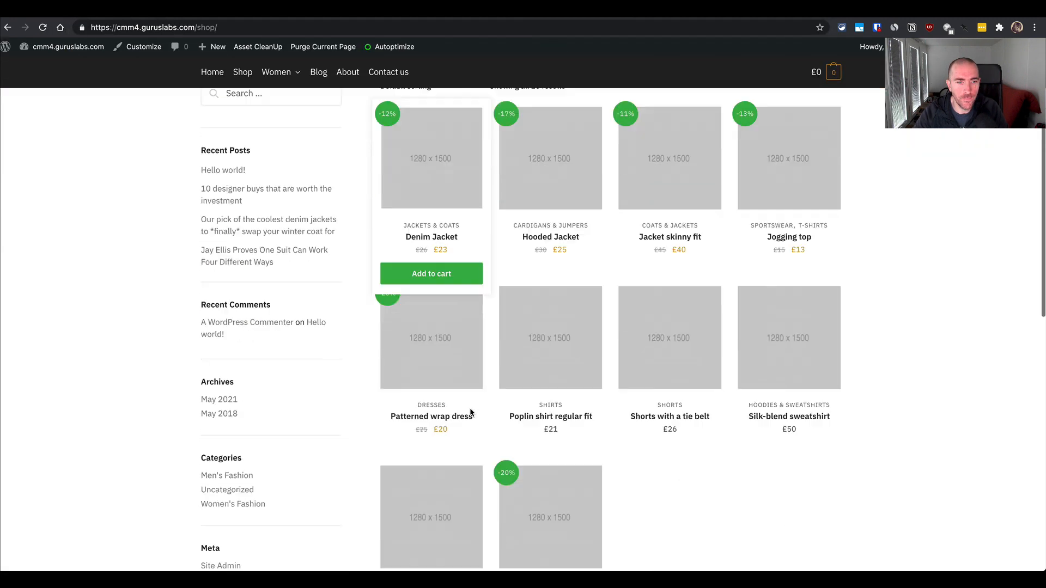
{"action": "scroll", "coordinate": [471, 413], "scroll_direction": "down", "scroll_amount": 1}
- View the Men's Fashion blog category, go back to the shop page, and look over its products
{"action": "left_click", "coordinate": [230, 450]}
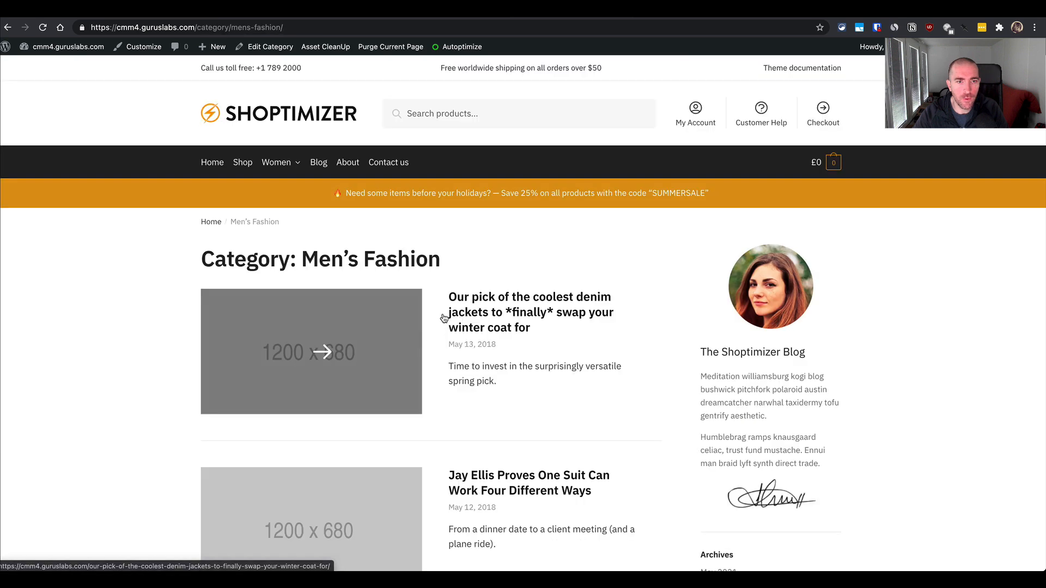
{"action": "left_click", "coordinate": [7, 27]}
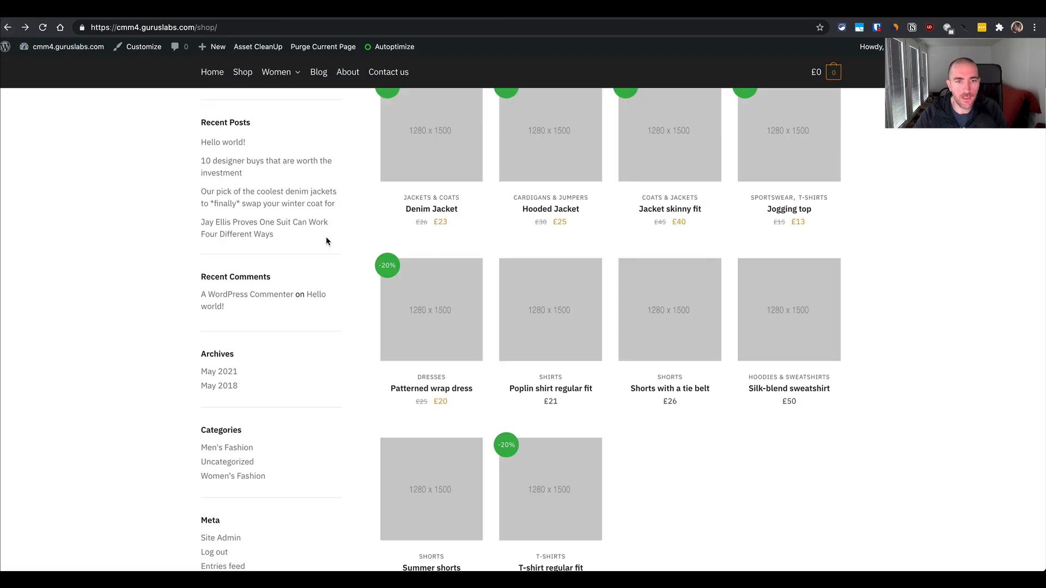
{"action": "scroll", "coordinate": [408, 322], "scroll_direction": "up", "scroll_amount": 5}
{"action": "scroll", "coordinate": [436, 318], "scroll_direction": "down", "scroll_amount": 2}
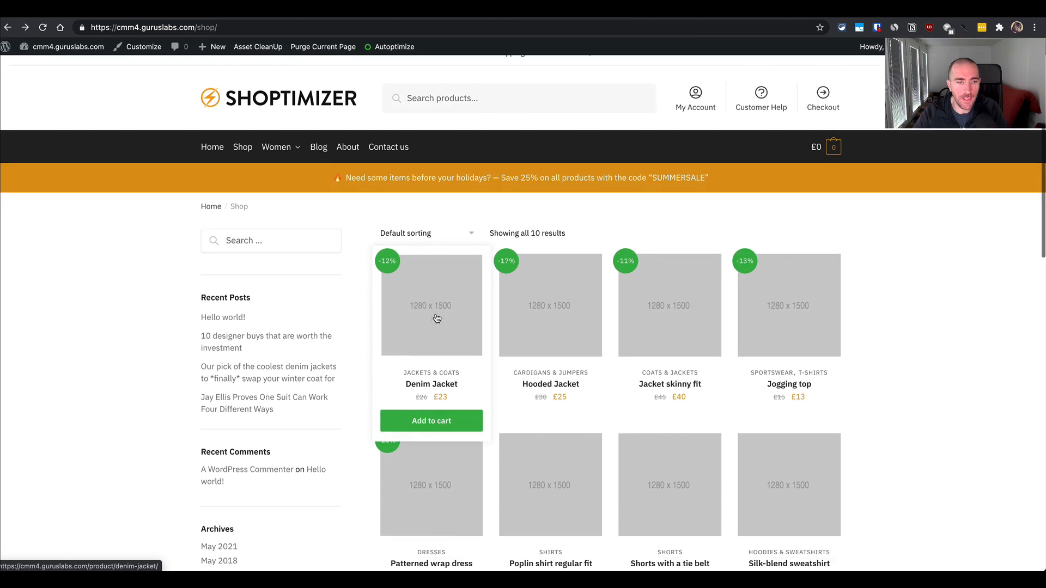
{"action": "scroll", "coordinate": [437, 318], "scroll_direction": "down", "scroll_amount": 1}
{"action": "scroll", "coordinate": [436, 316], "scroll_direction": "up", "scroll_amount": 2}
{"action": "mouse_move", "coordinate": [286, 171]}
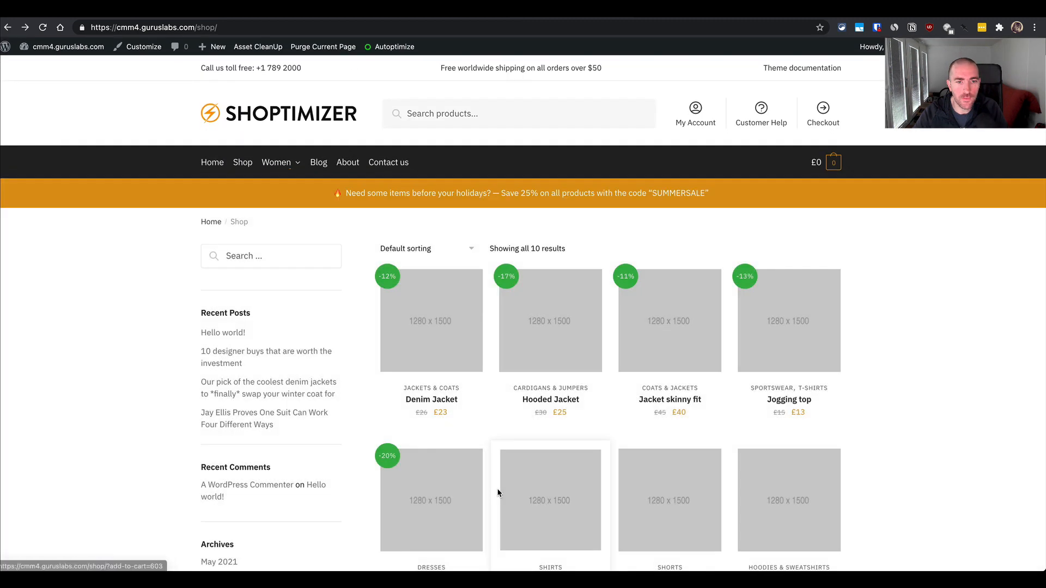
- Open the Denim Jacket product page and look over its contents
{"action": "left_click", "coordinate": [445, 324]}
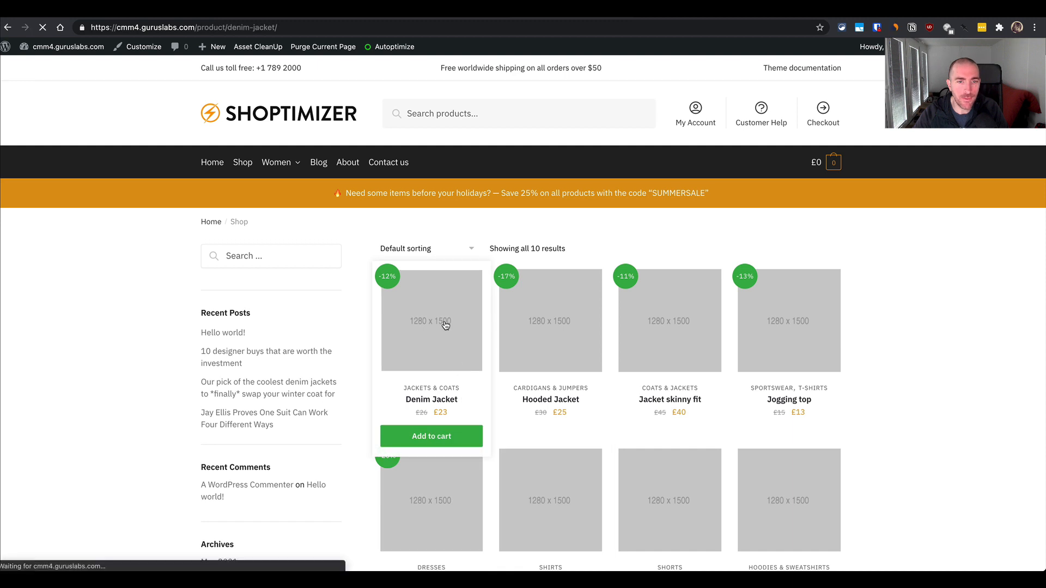
{"action": "scroll", "coordinate": [446, 325], "scroll_direction": "down", "scroll_amount": 1}
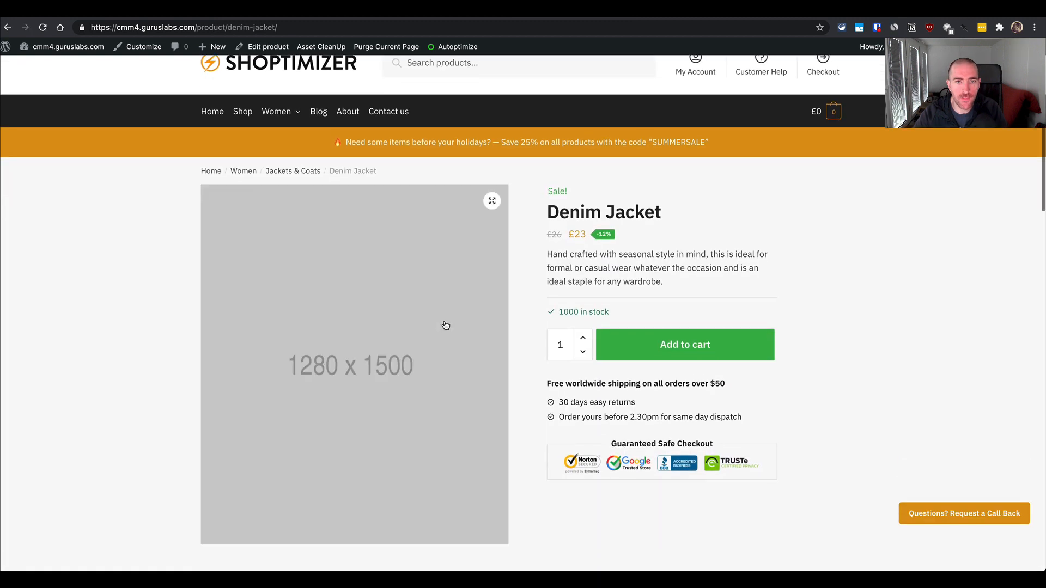
{"action": "scroll", "coordinate": [445, 326], "scroll_direction": "down", "scroll_amount": 2}
{"action": "scroll", "coordinate": [445, 326], "scroll_direction": "up", "scroll_amount": 3}
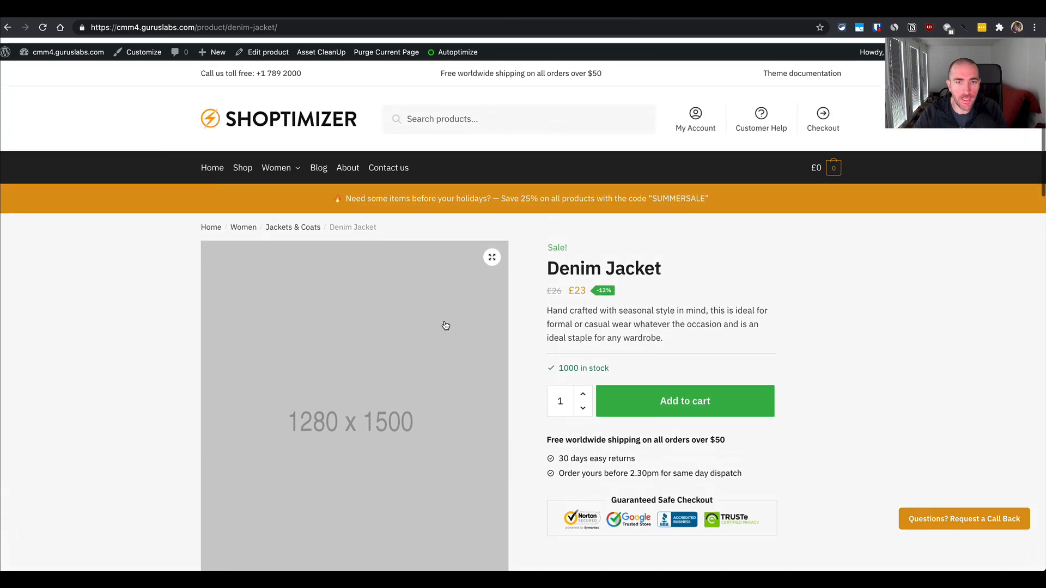
{"action": "key", "text": "super+l"}
{"action": "key", "text": "super+c"}
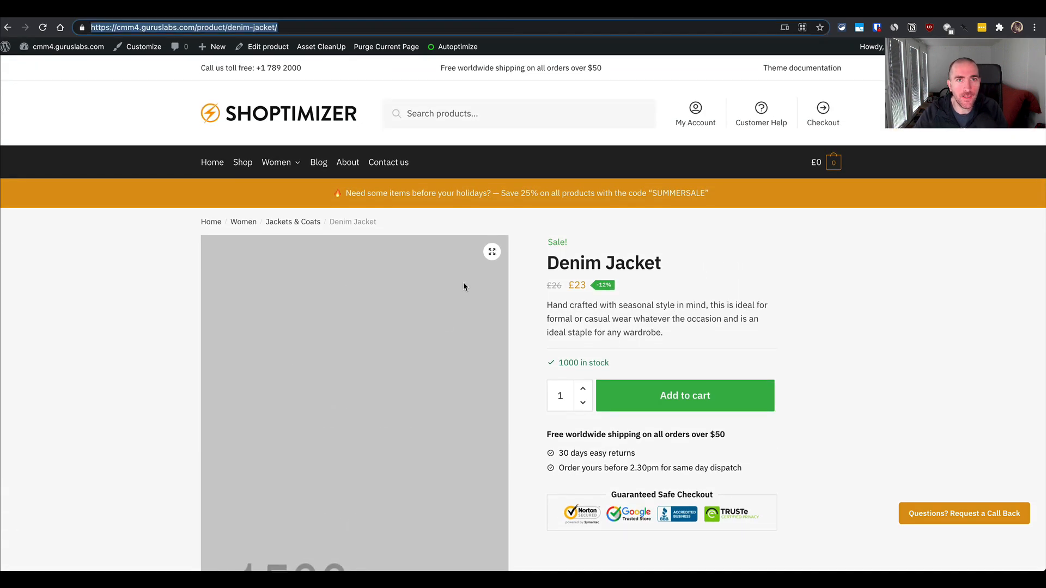
{"action": "key", "text": "ctrl+Tab"}
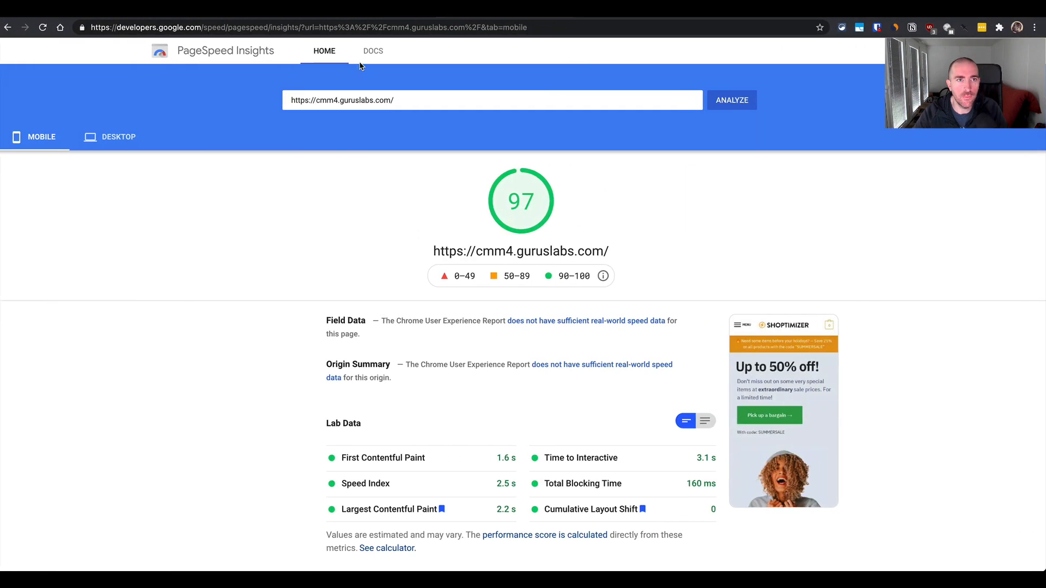
{"action": "left_click", "coordinate": [325, 51]}
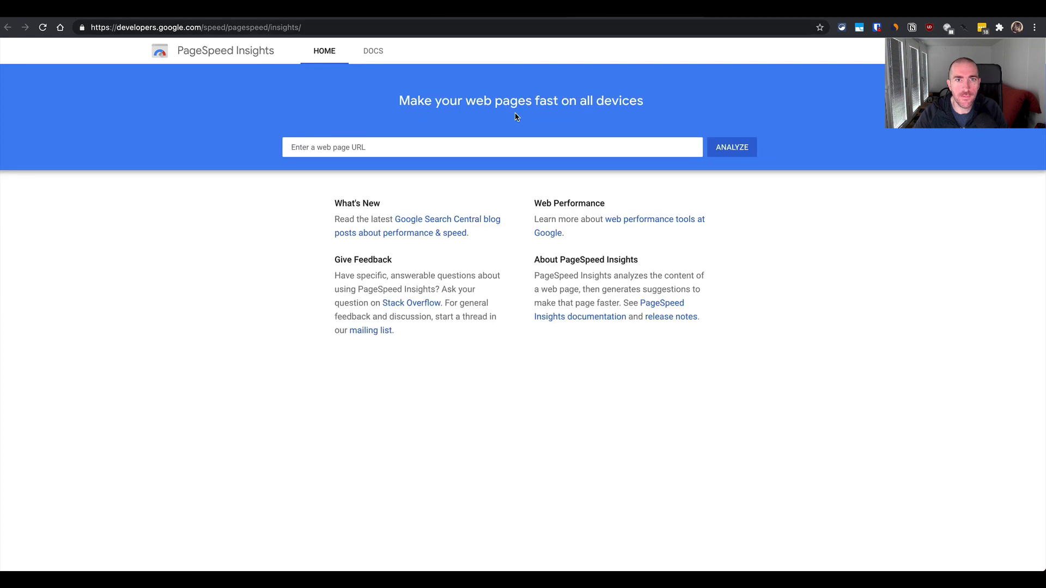
{"action": "left_click", "coordinate": [489, 149]}
{"action": "key", "text": "super+v"}
{"action": "key", "text": "Return"}
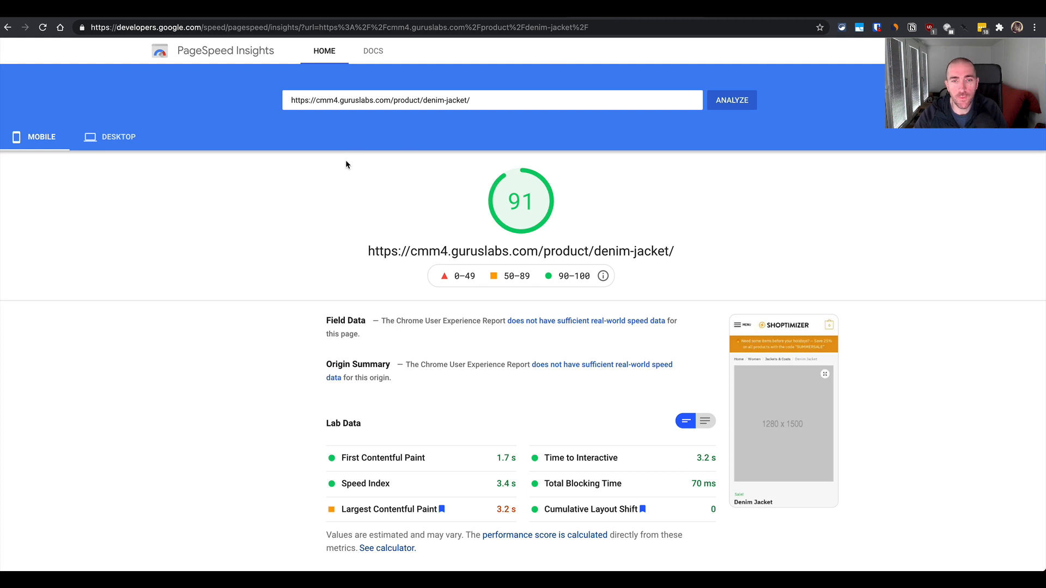
- Examine the product page's mobile report, covering the lab data, loading filmstrip and opportunities
{"action": "scroll", "coordinate": [286, 254], "scroll_direction": "down", "scroll_amount": 2}
{"action": "scroll", "coordinate": [285, 253], "scroll_direction": "down", "scroll_amount": 3}
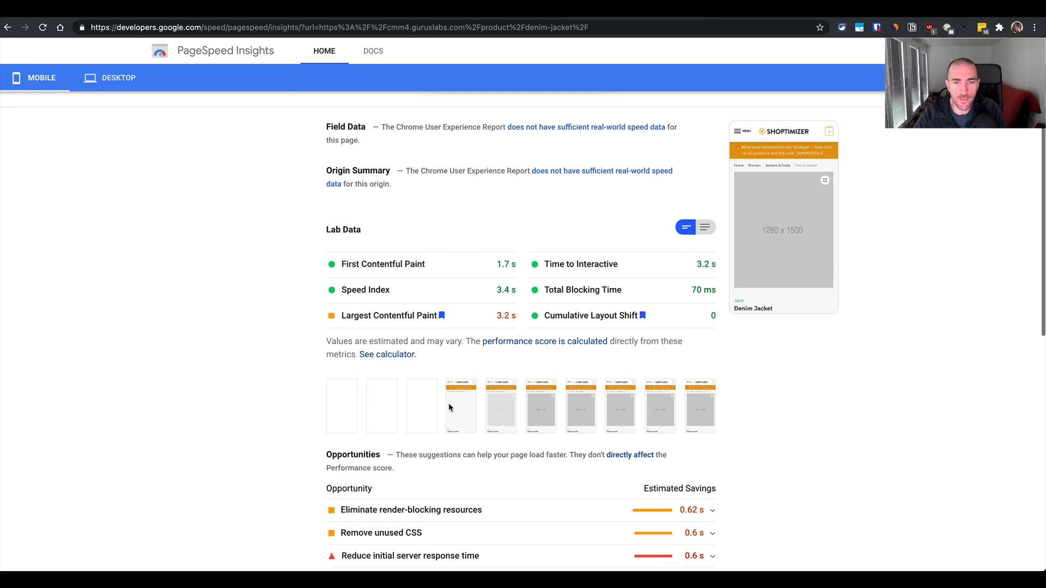
{"action": "scroll", "coordinate": [449, 407], "scroll_direction": "down", "scroll_amount": 1}
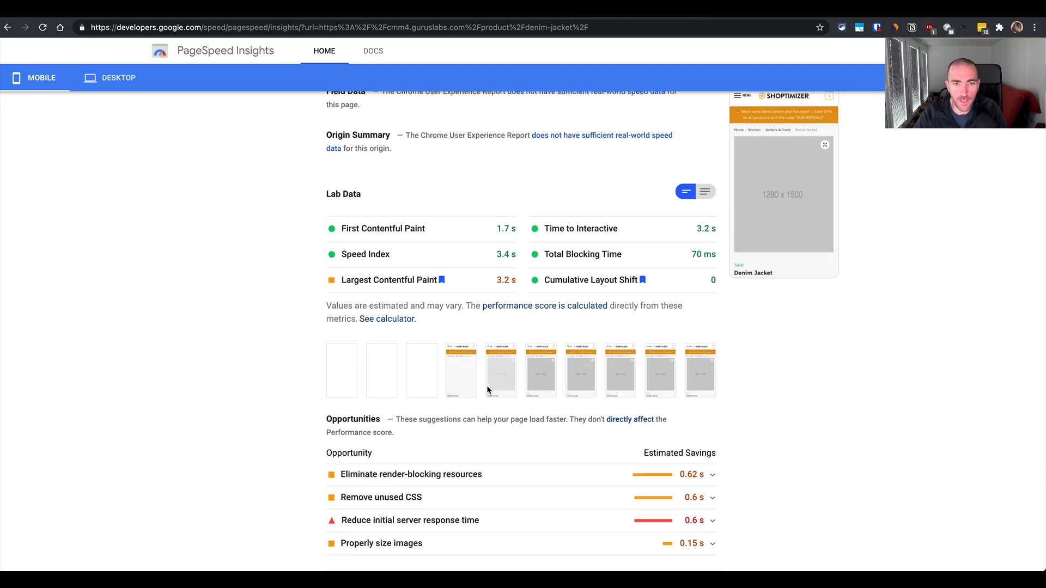
{"action": "scroll", "coordinate": [451, 416], "scroll_direction": "up", "scroll_amount": 1}
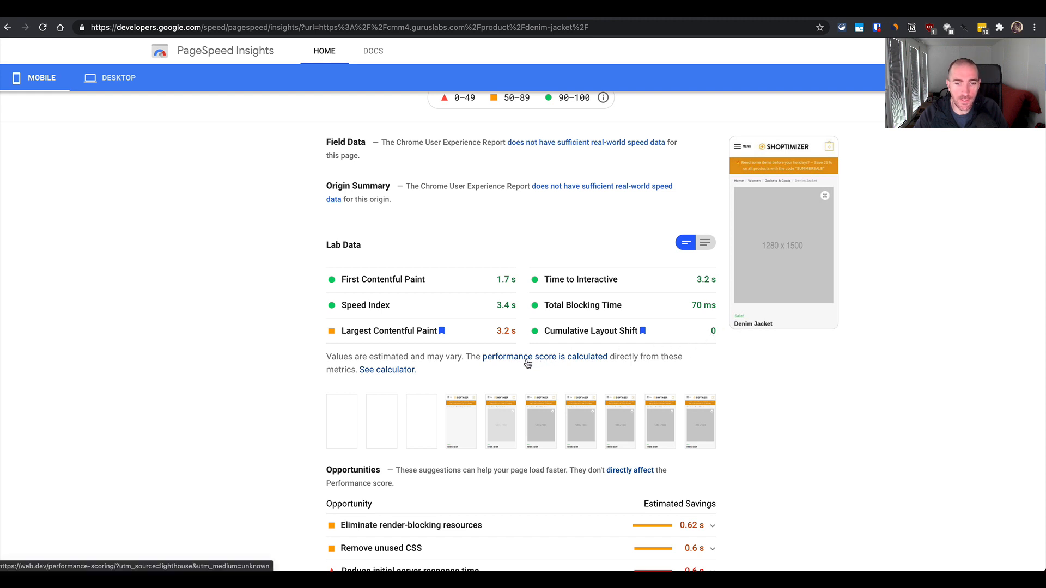
{"action": "scroll", "coordinate": [528, 364], "scroll_direction": "up", "scroll_amount": 3}
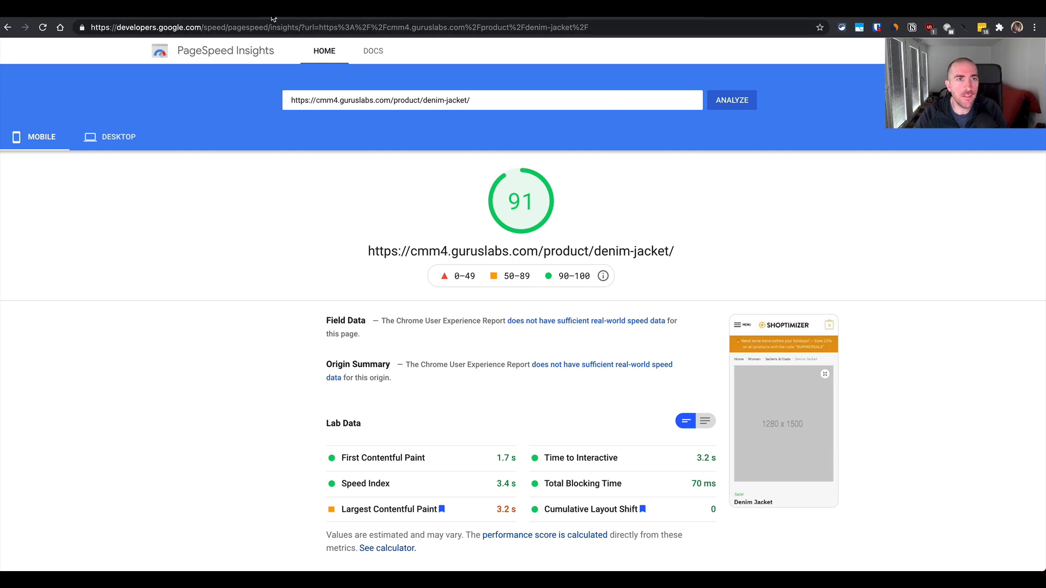
- Return to the Denim Jacket product page and select its full address
{"action": "key", "text": "ctrl+Tab"}
{"action": "key", "text": "super+l"}
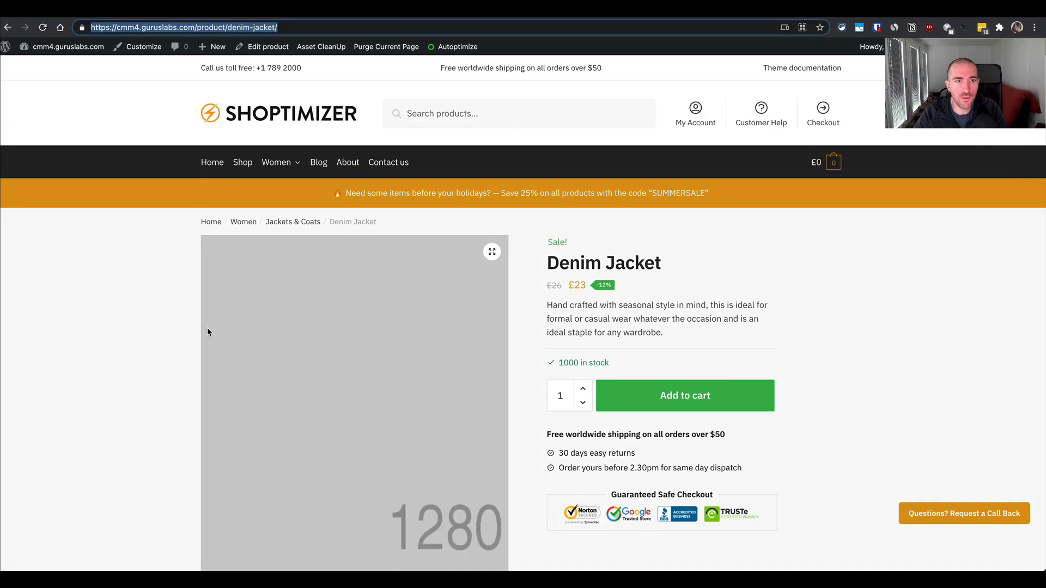